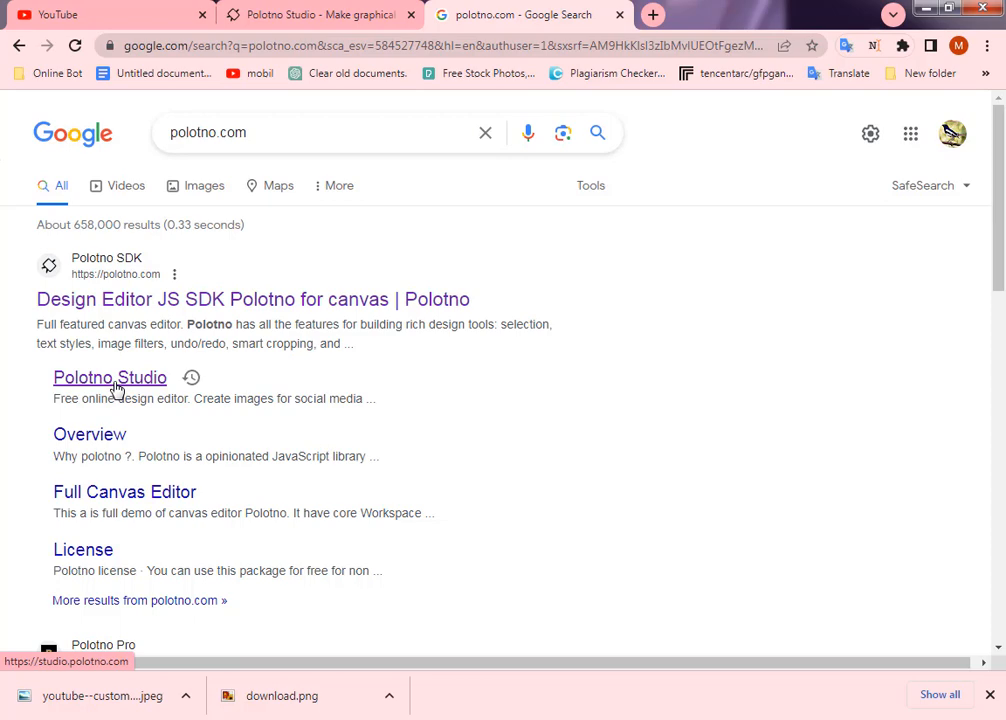
Open Polotno Studio from the search results, look over the existing design pages and dismiss the browser's downloads bar.
click(113, 381)
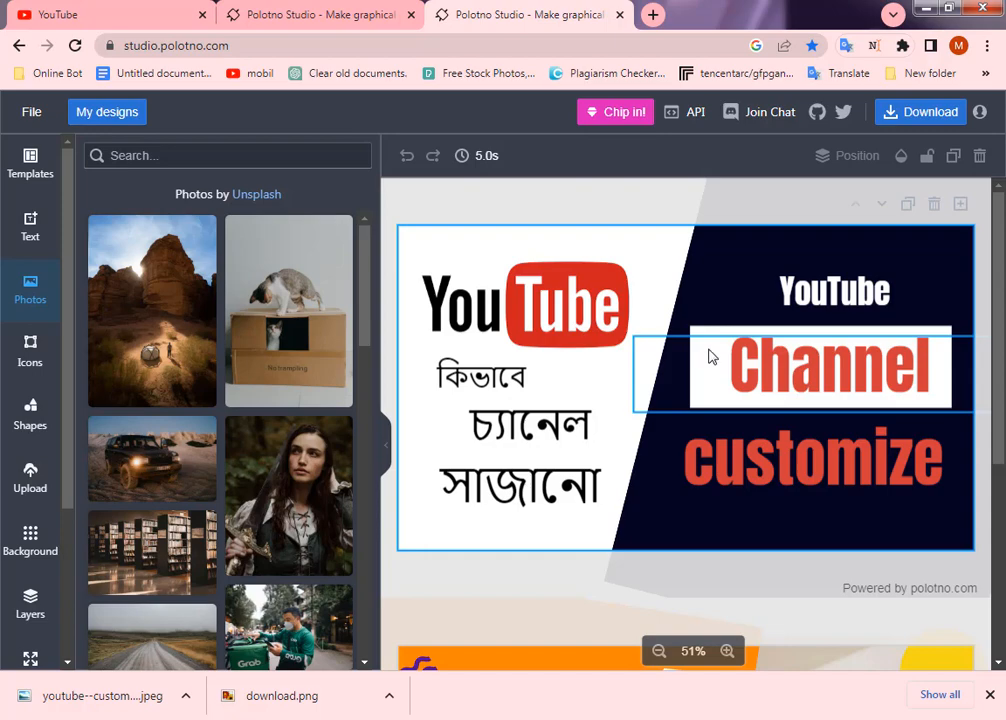
scroll(850, 437, down, 3)
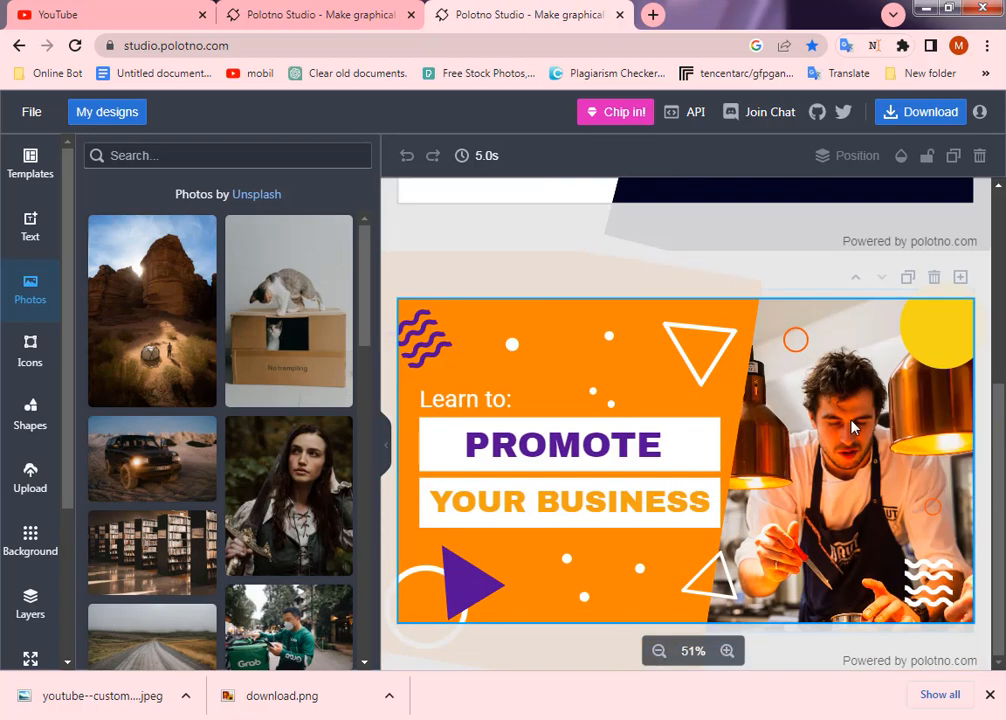
scroll(851, 427, up, 3)
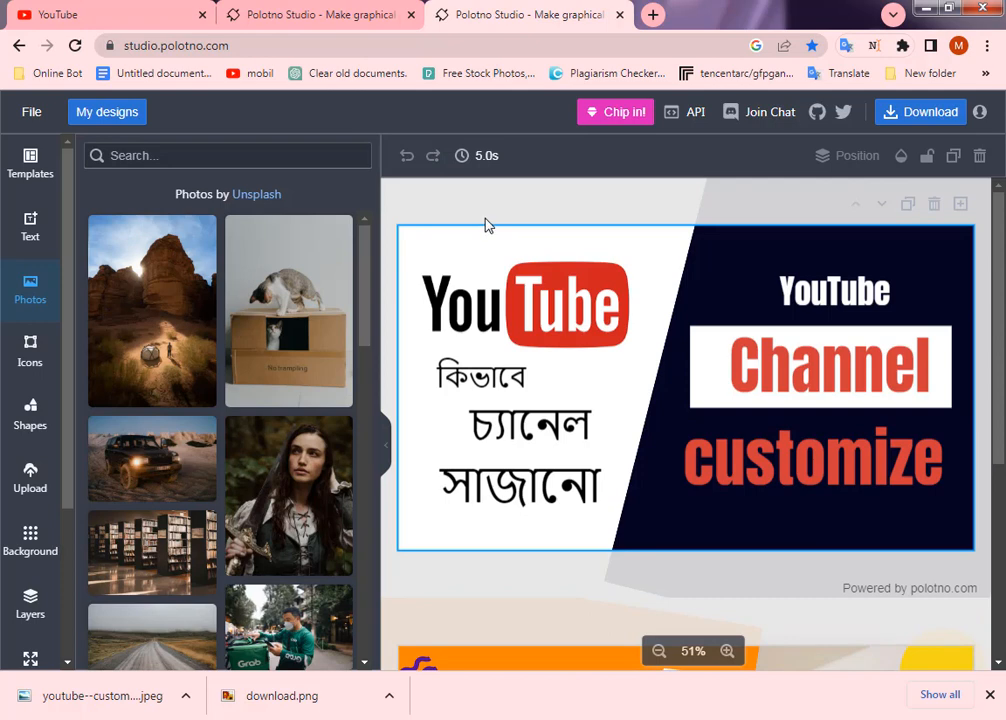
click(990, 694)
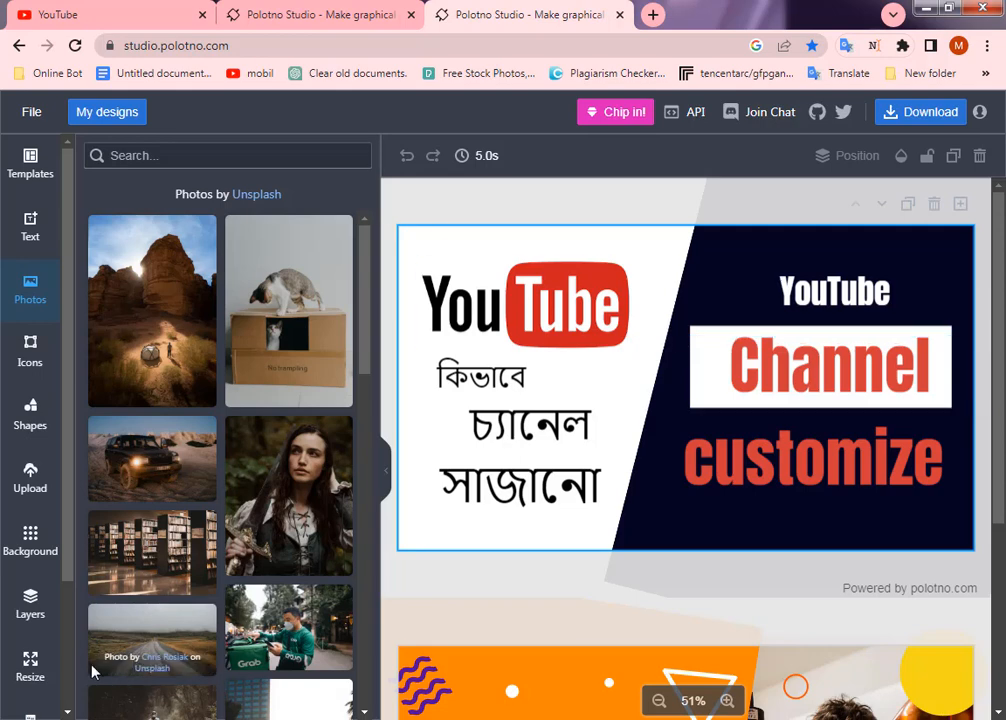
Set the design size to the Youtube Thumbnail preset, 1280 x 720 px.
click(40, 671)
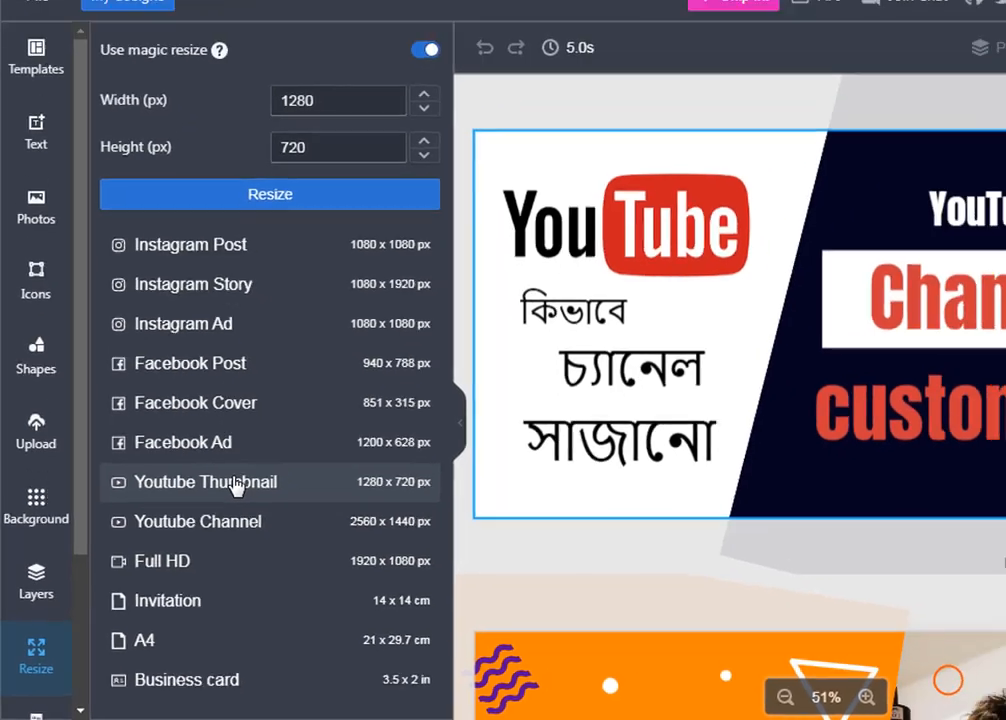
click(235, 485)
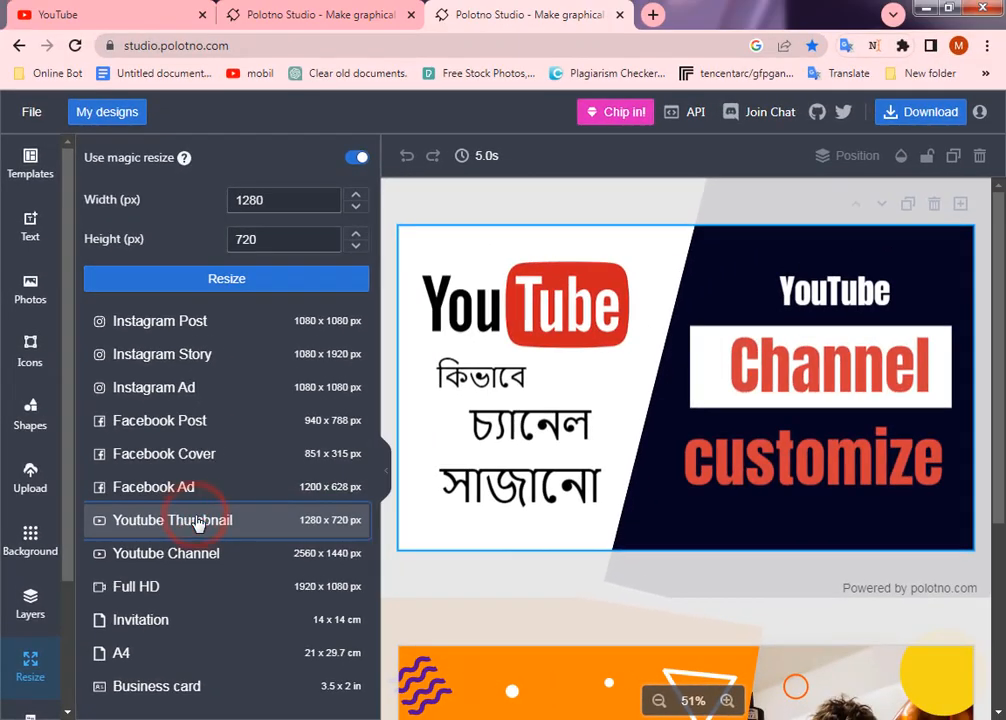
click(200, 520)
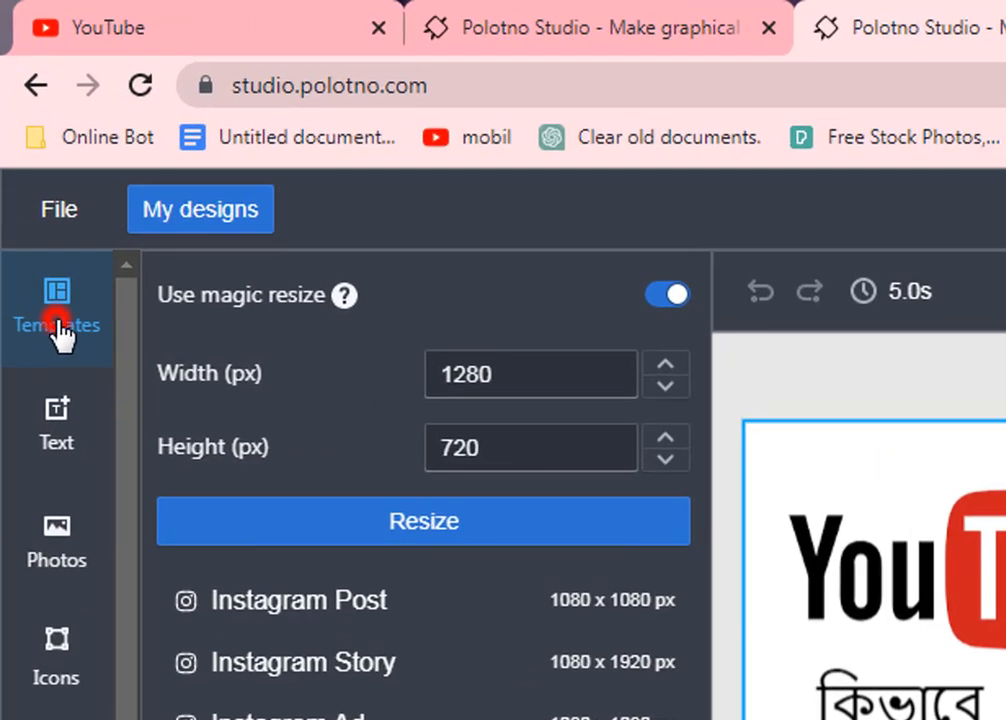
Browse the same-size templates and try the Travel, Easy Salad Recipes and Basic Beginners Guide designs on the first page.
click(56, 325)
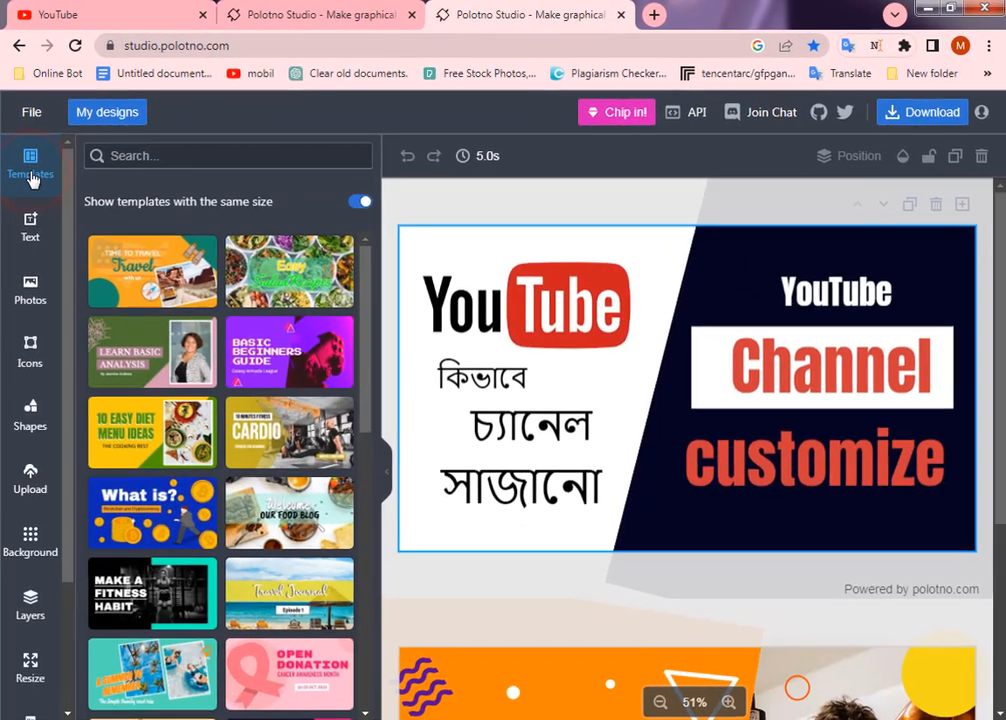
scroll(215, 411, down, 3)
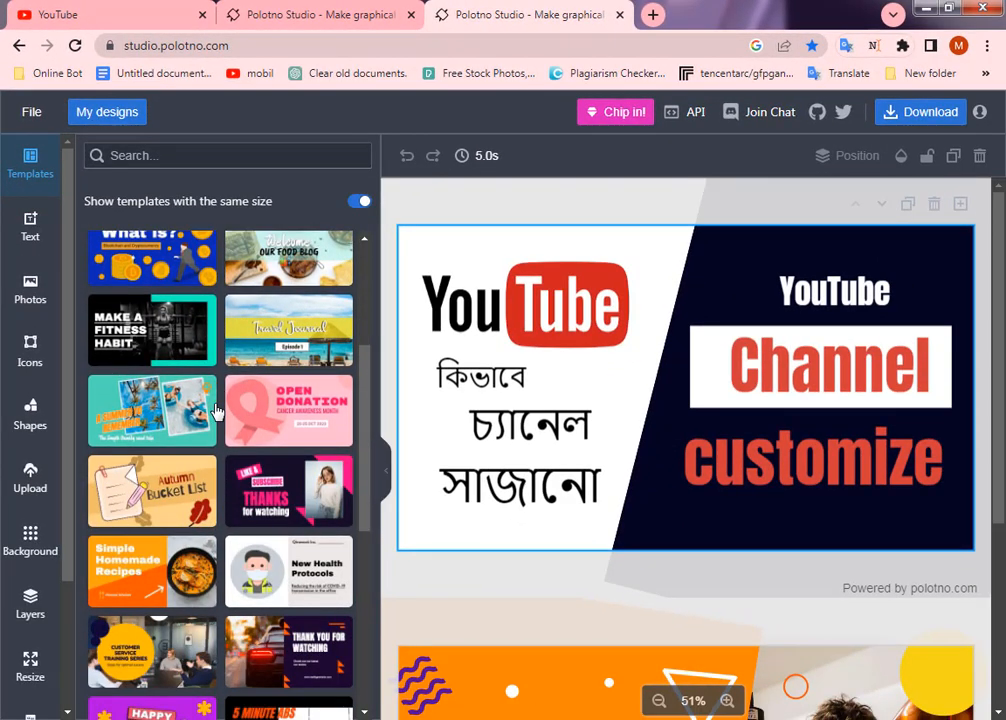
scroll(217, 411, up, 4)
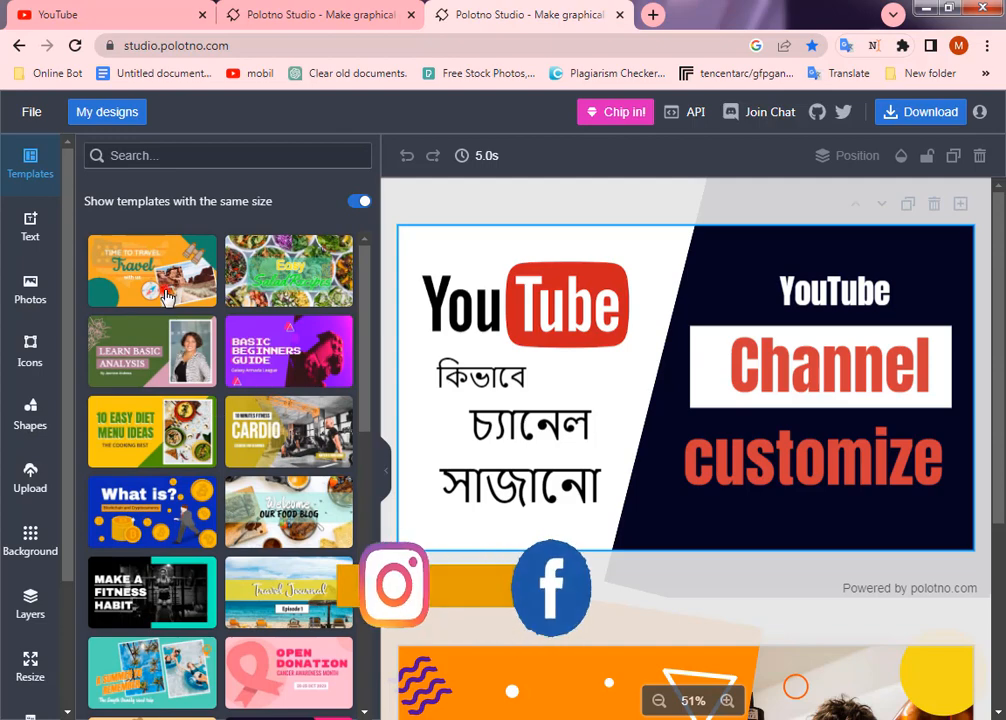
click(163, 289)
click(288, 298)
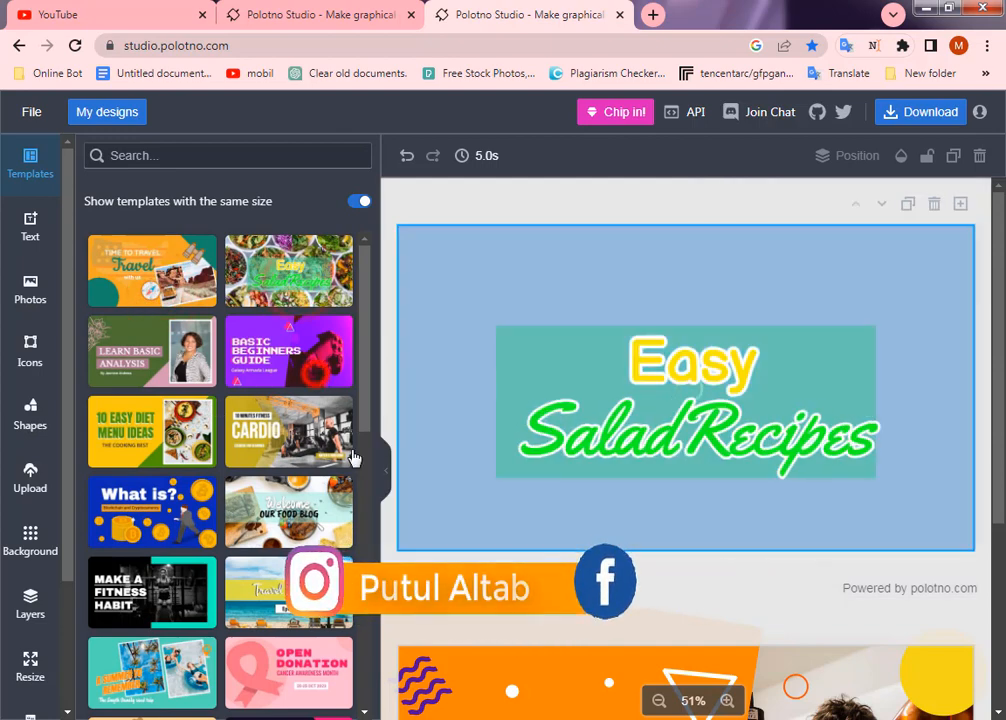
click(323, 372)
Find the Live Streaming template among the same-size designs and apply it to the first page.
scroll(323, 372, down, 1)
scroll(323, 372, down, 5)
scroll(315, 558, down, 3)
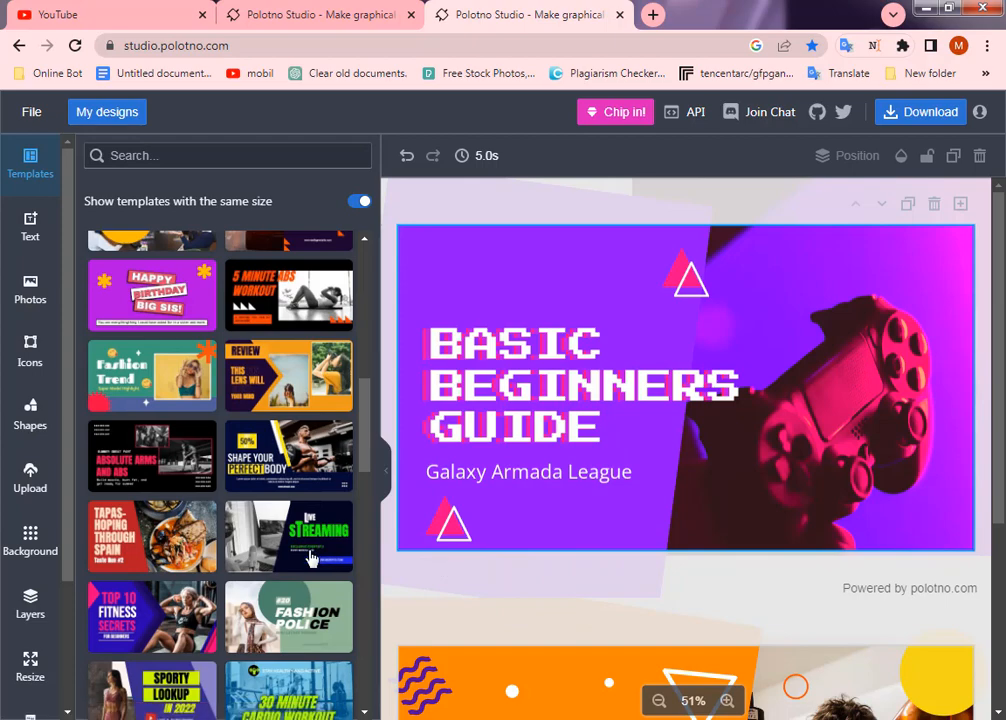
scroll(310, 548, down, 1)
scroll(310, 548, down, 3)
scroll(310, 547, down, 5)
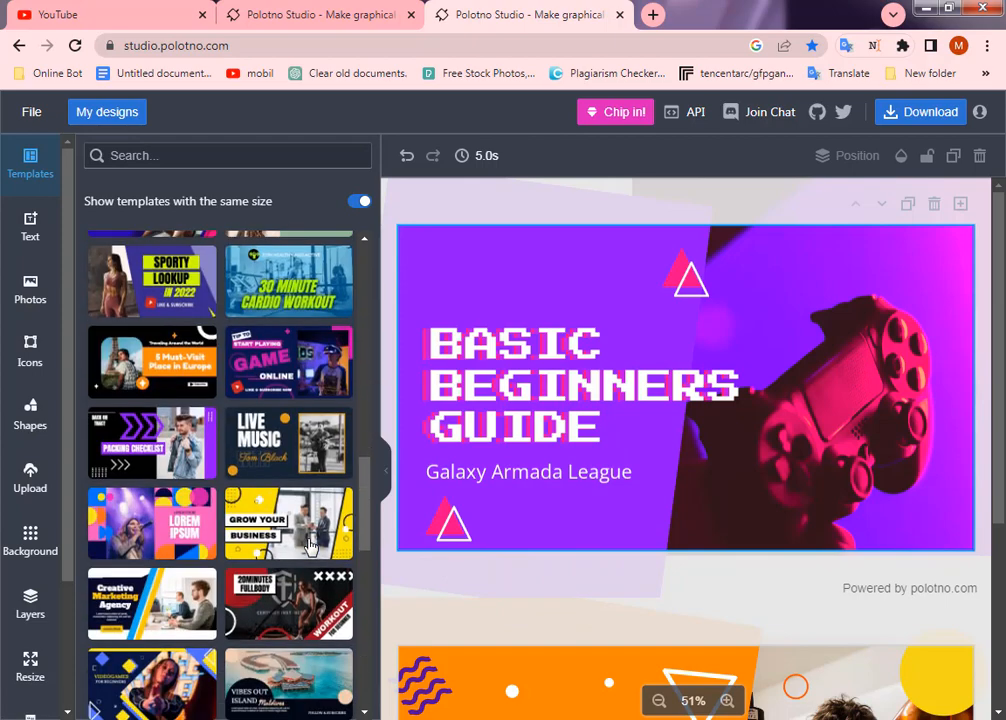
scroll(310, 547, down, 4)
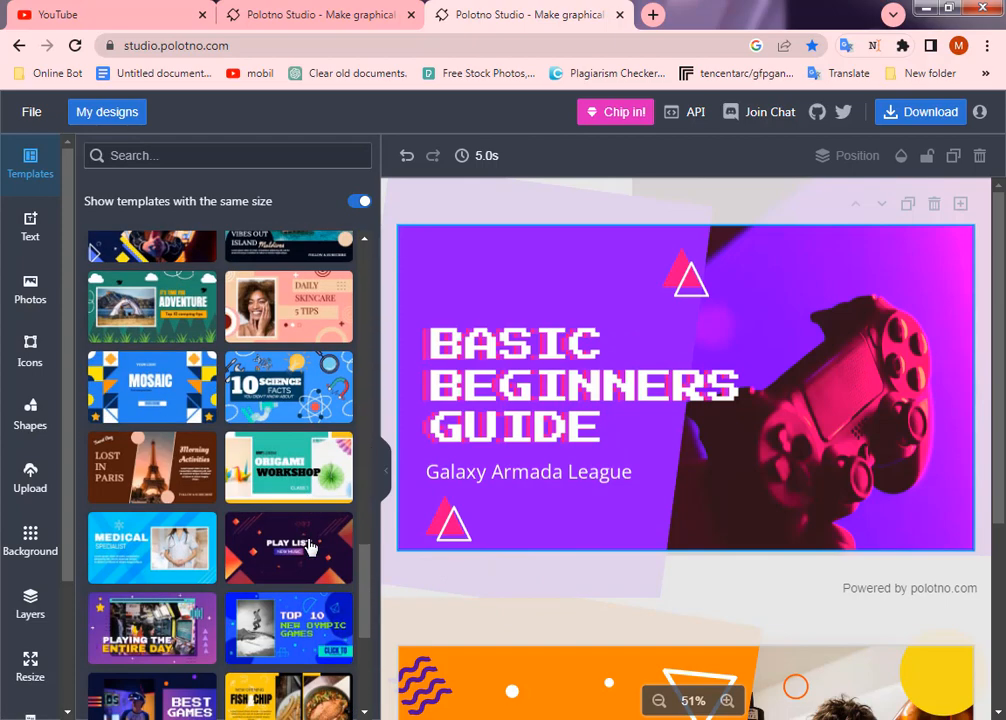
scroll(310, 547, down, 5)
scroll(310, 546, down, 3)
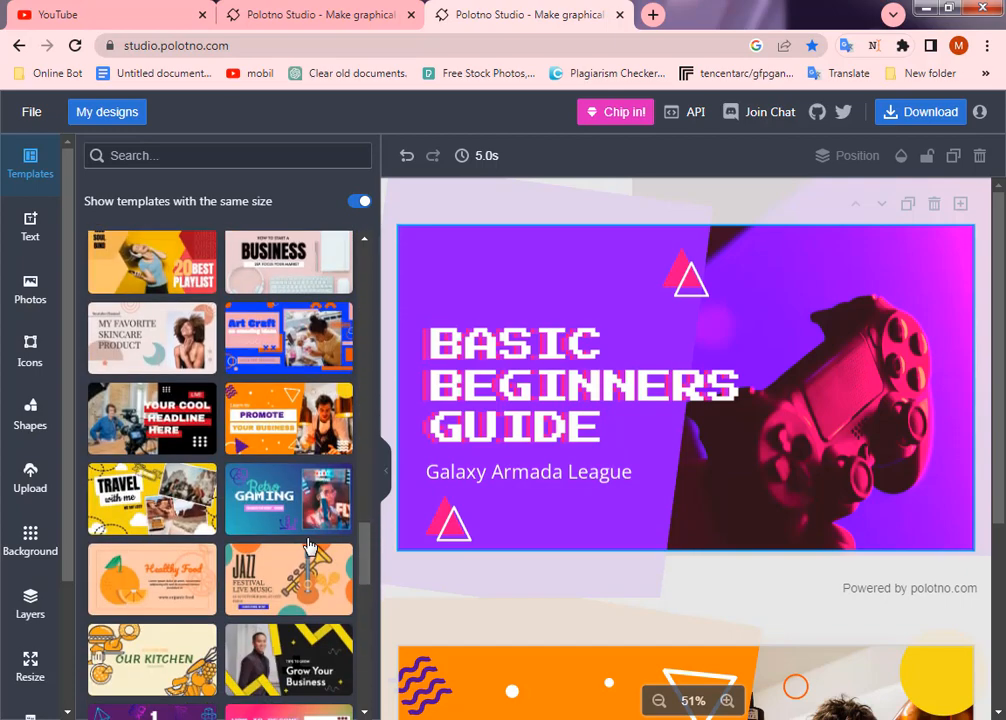
scroll(308, 545, down, 8)
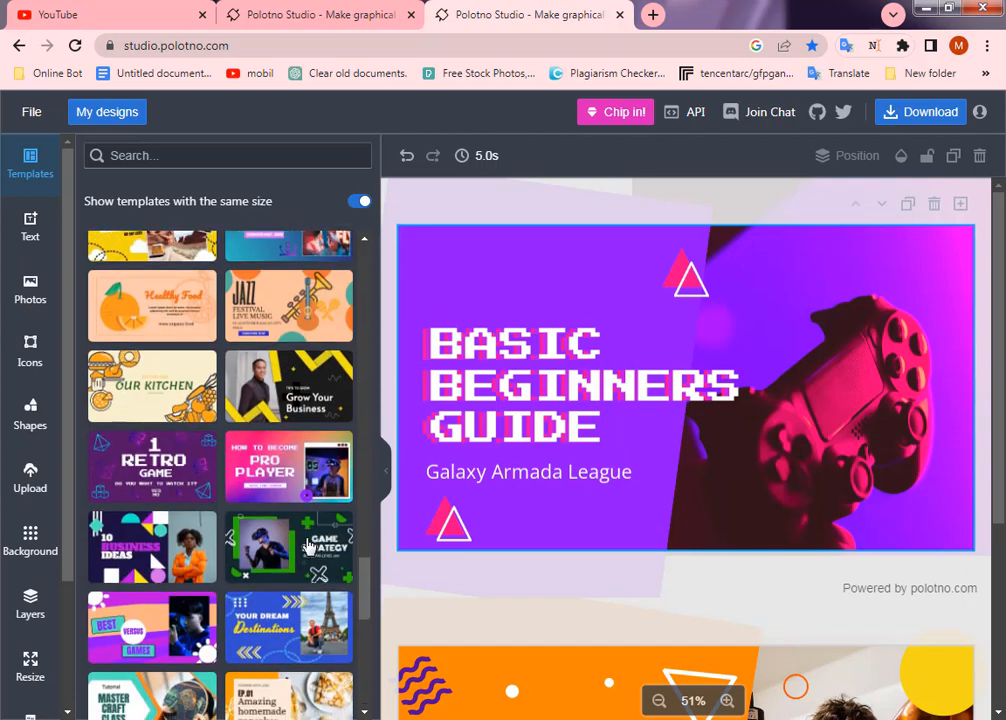
scroll(306, 543, down, 3)
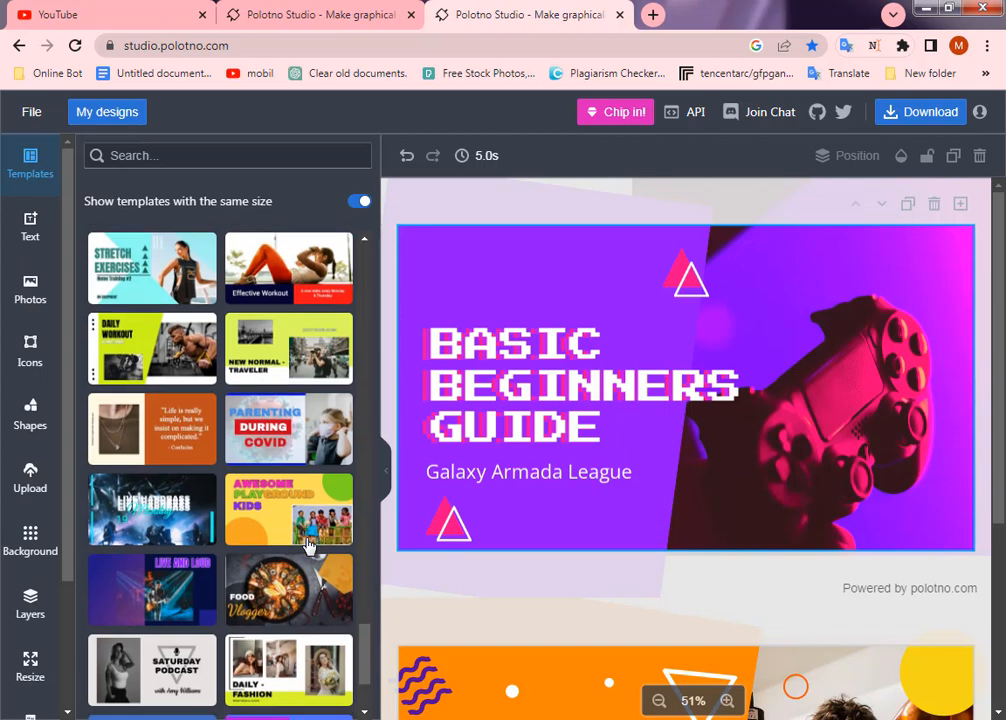
scroll(305, 543, down, 5)
scroll(306, 538, down, 15)
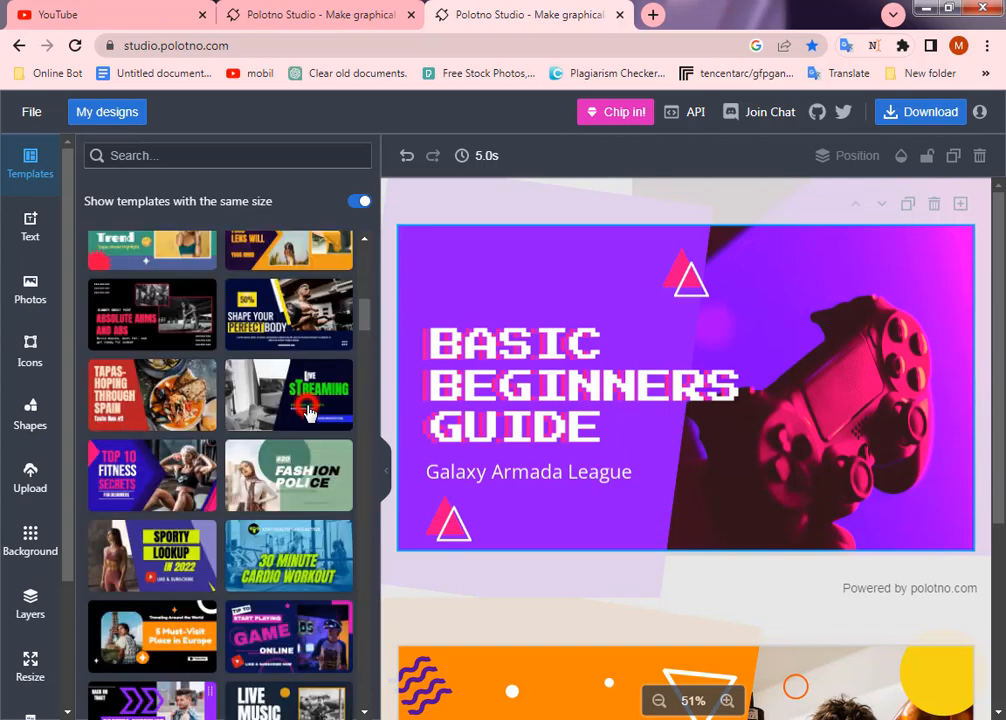
click(309, 411)
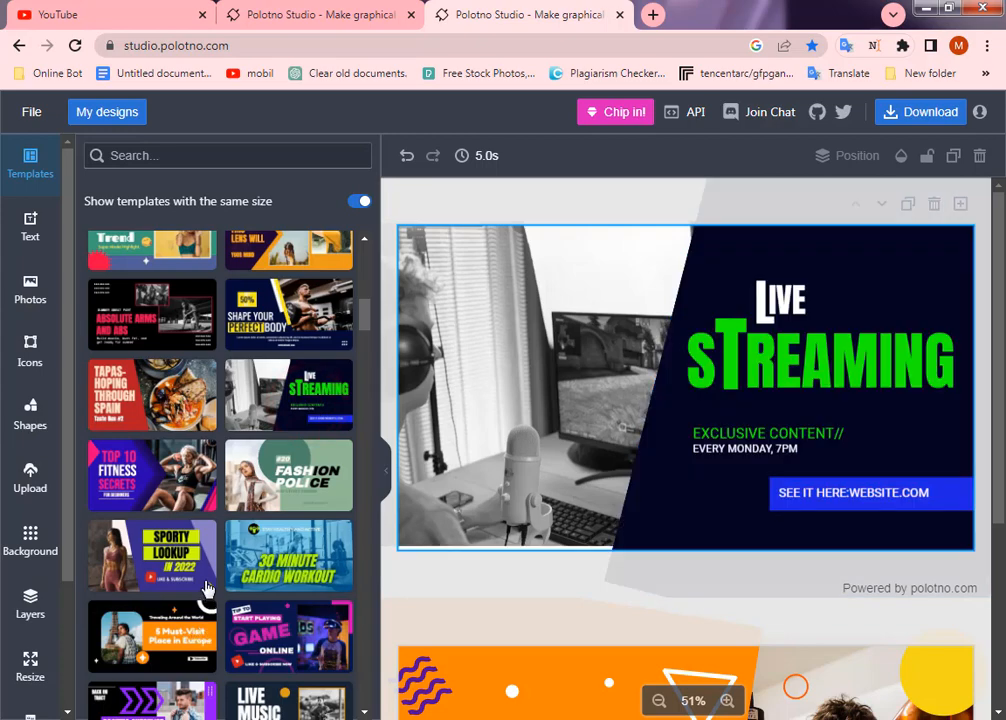
scroll(207, 588, down, 4)
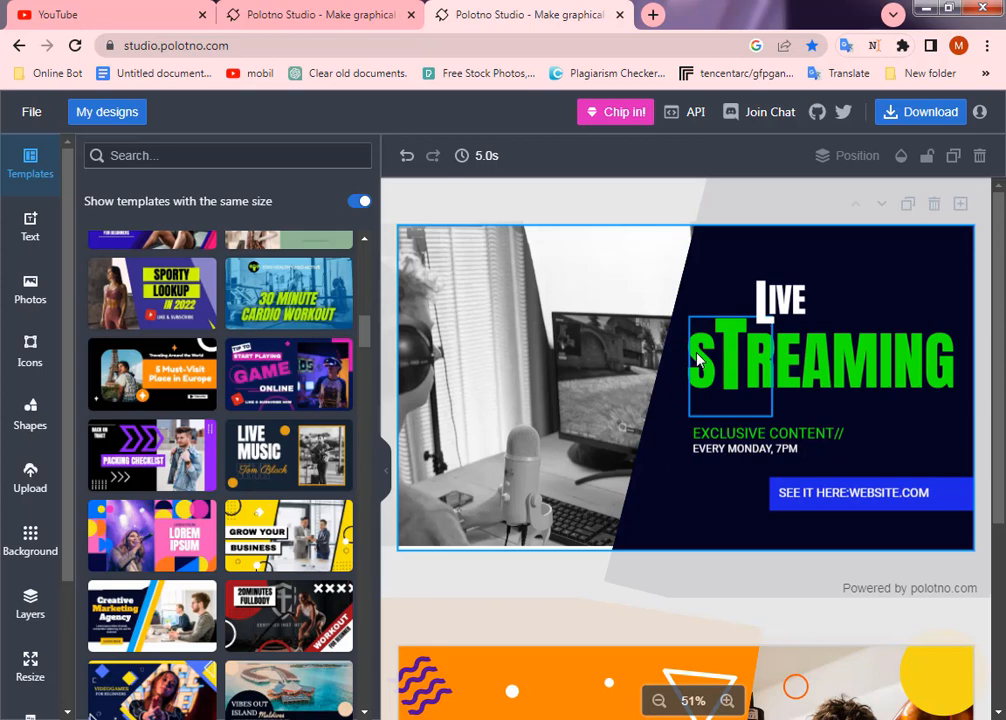
Delete the black-and-white desk photo from the Live Streaming page.
click(505, 332)
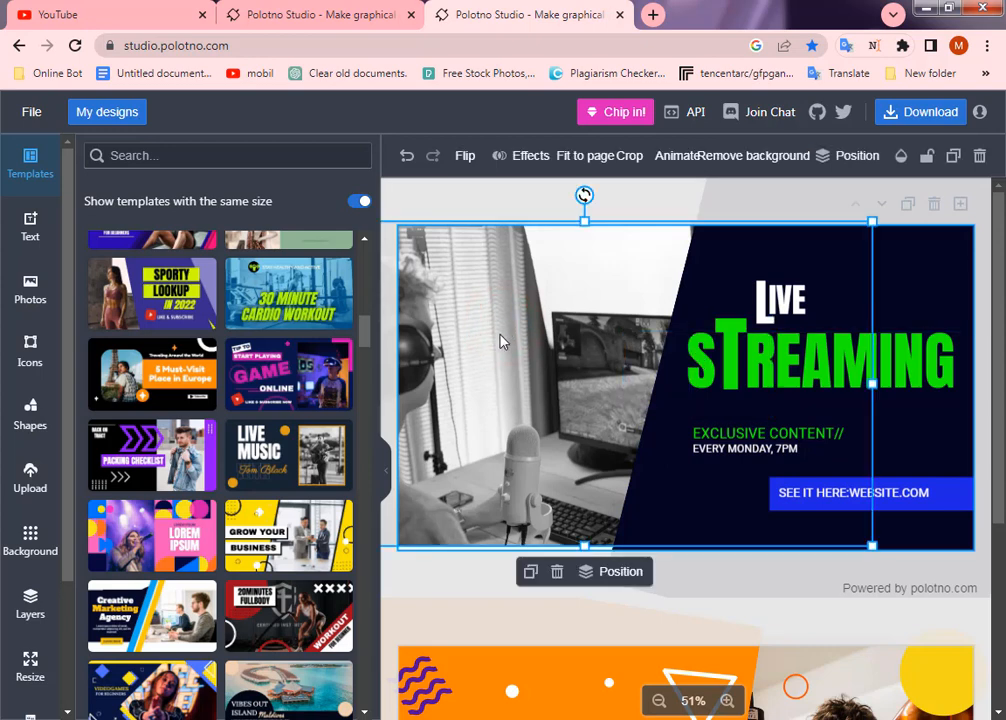
click(500, 335)
click(546, 358)
drag(870, 221, 757, 287)
click(561, 381)
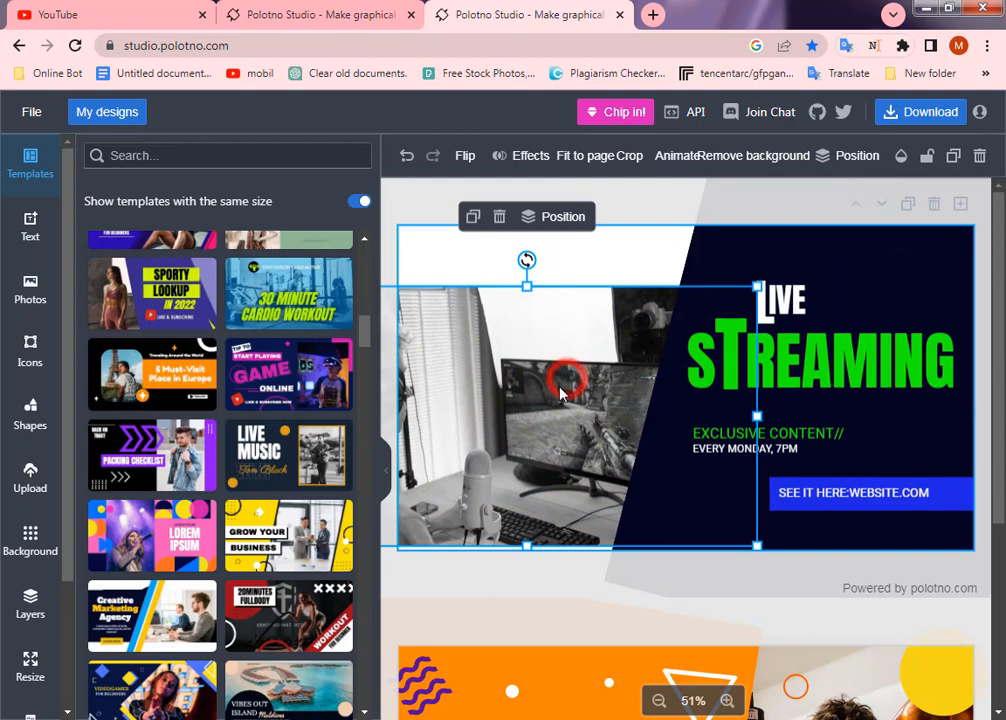
key(Delete)
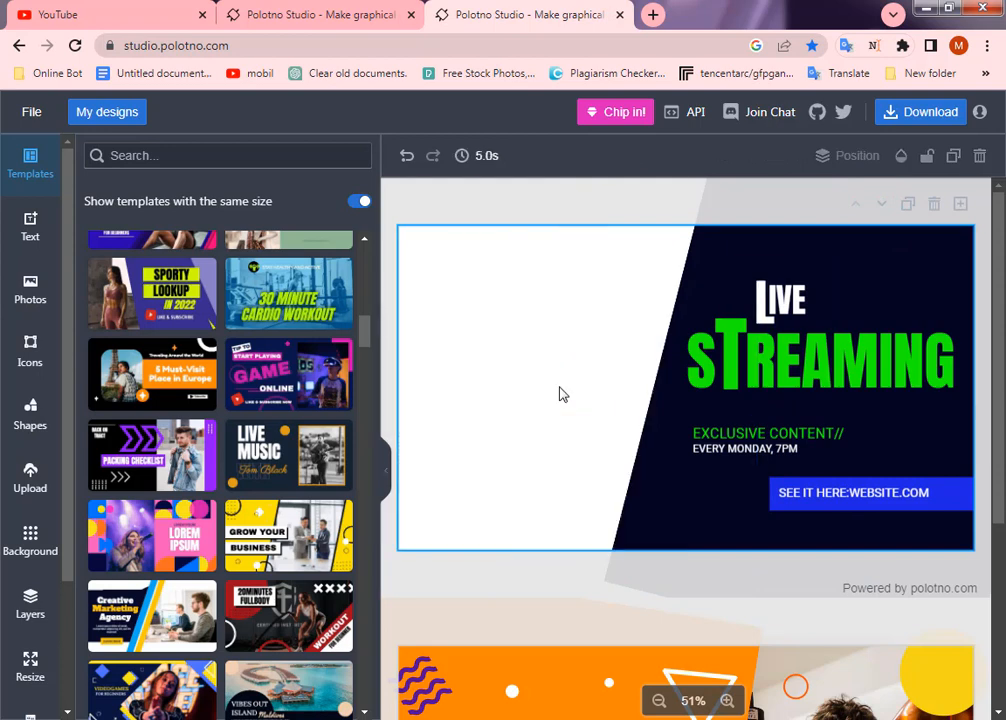
Search Google for "youtube logo" in a new browser tab and show the image results.
click(652, 15)
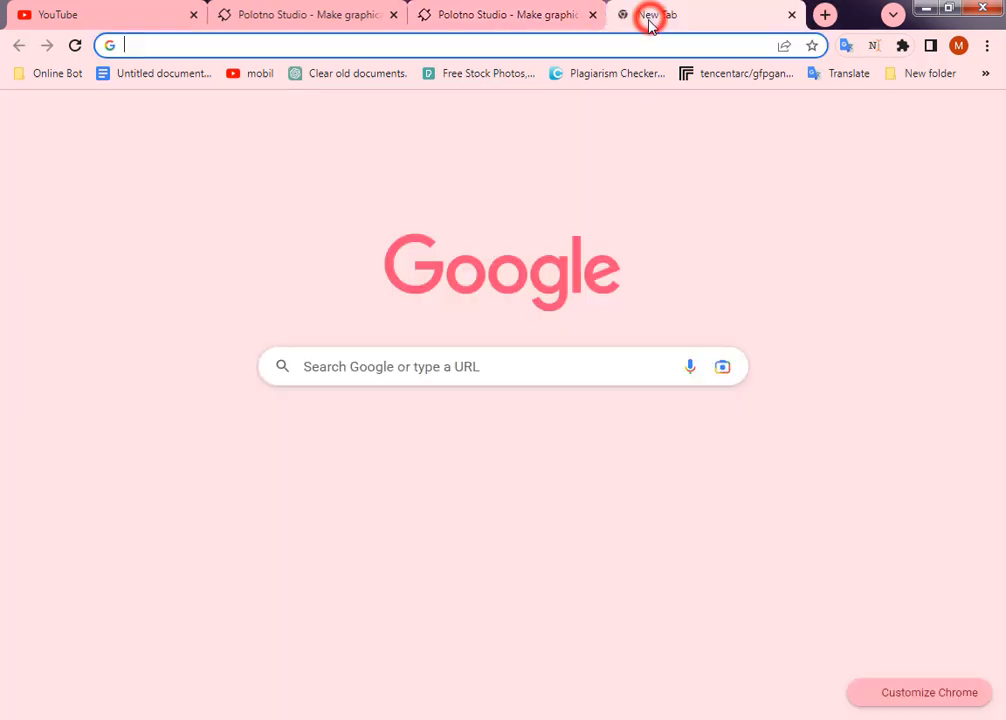
click(543, 556)
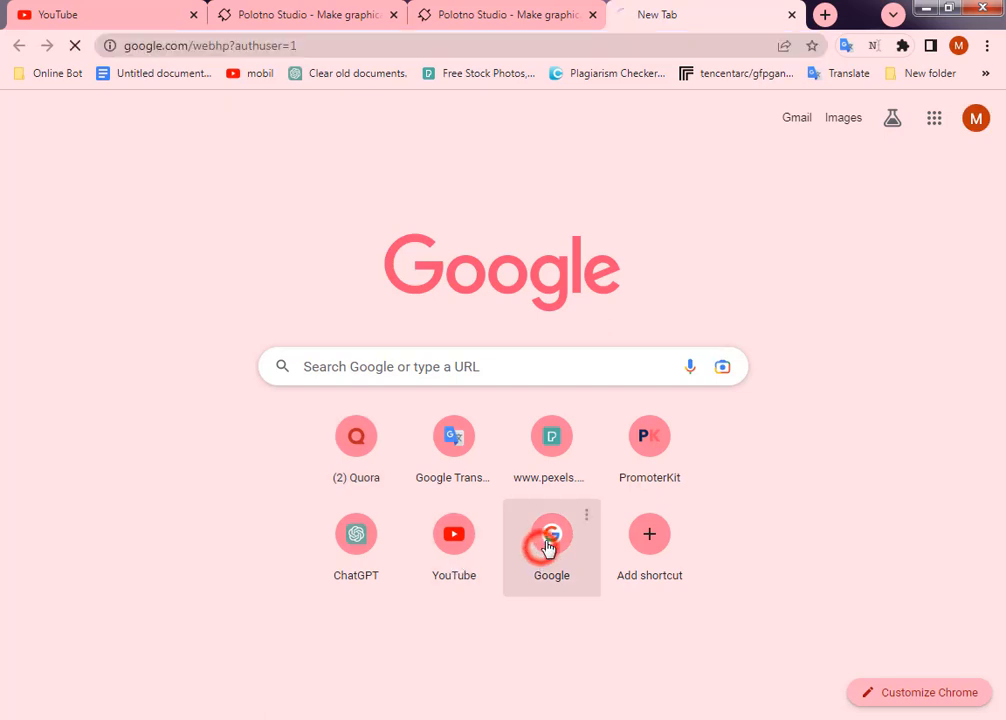
text(youtube logo)
key(Return)
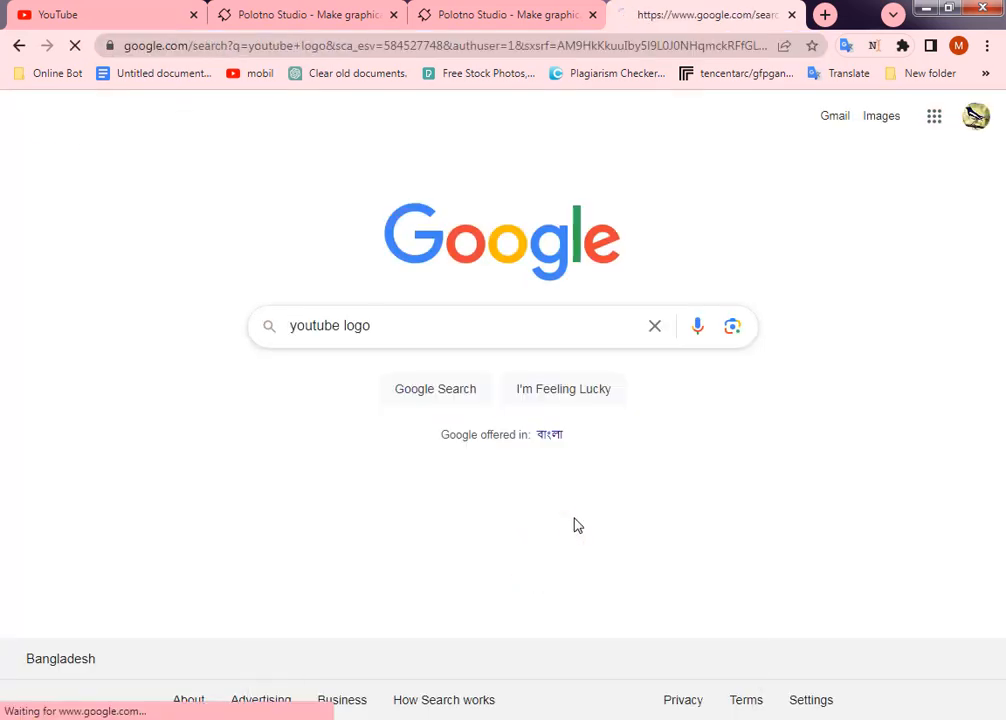
click(124, 194)
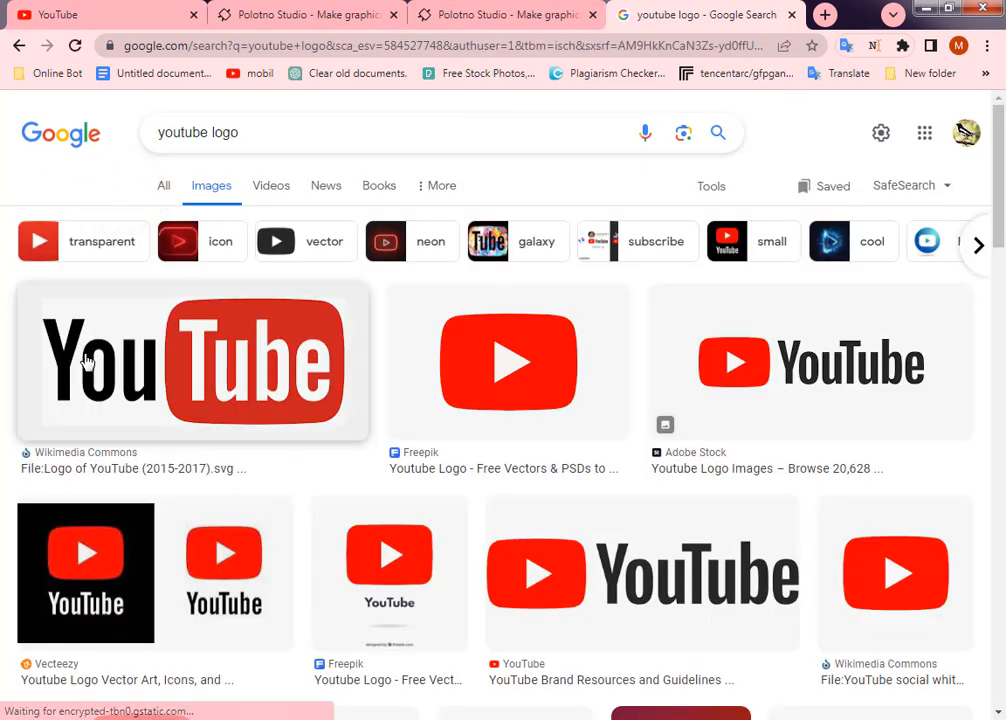
Save the Wikimedia Commons YouTube logo image to the computer and show the downloaded file in its folder.
right_click(139, 364)
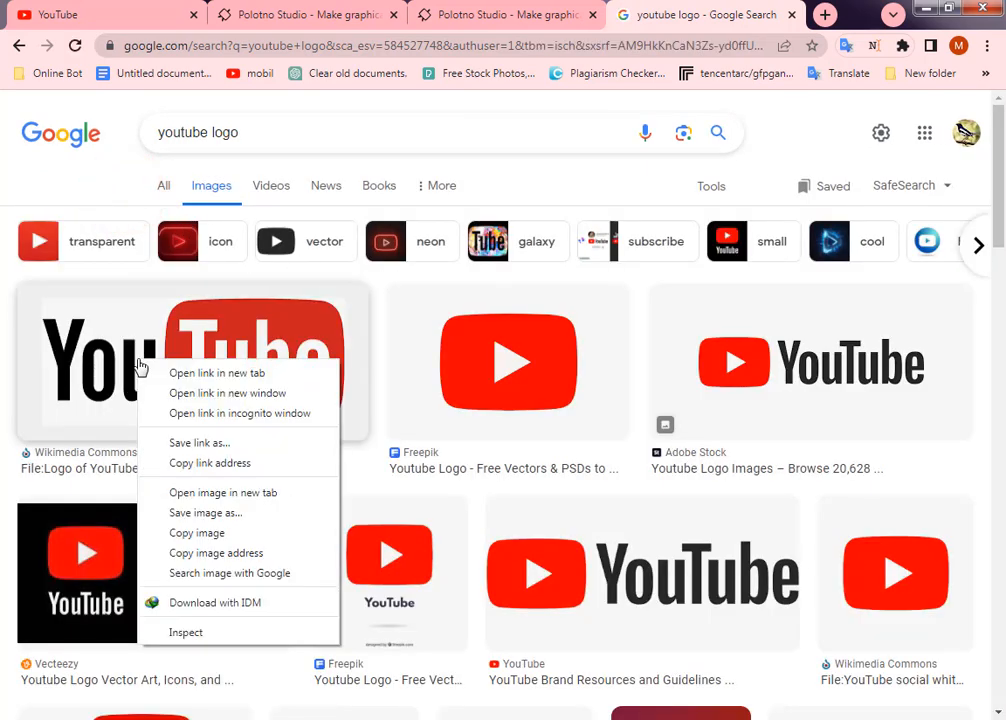
click(218, 512)
click(185, 695)
click(235, 640)
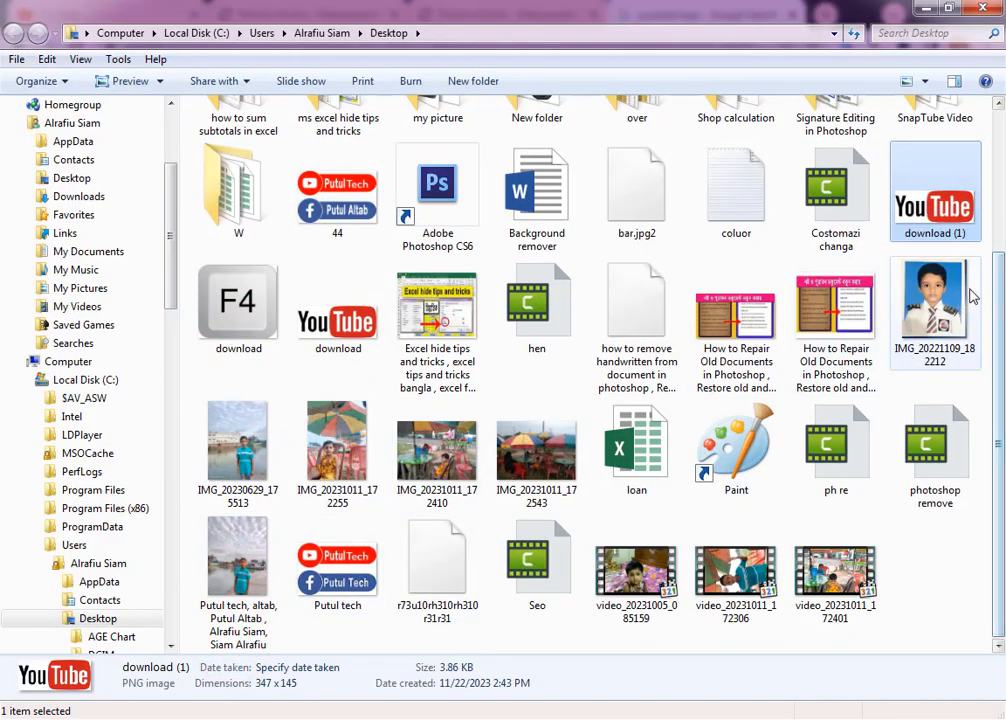
Place the YouTube logo image file from the desktop folder onto the blank white area of the page.
drag(945, 205, 711, 605)
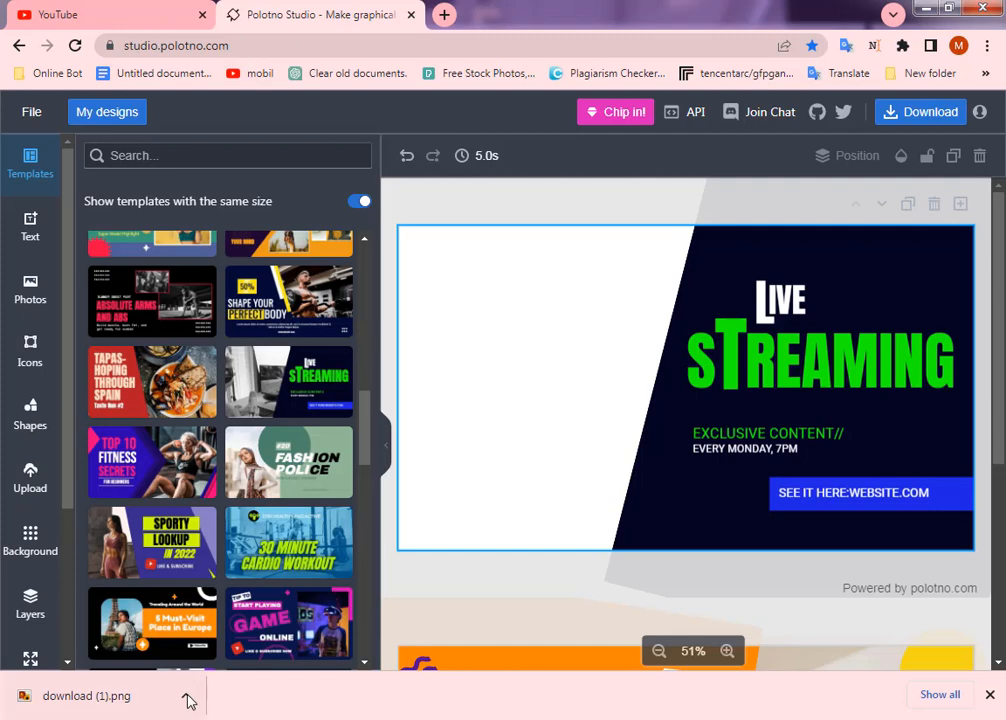
click(188, 702)
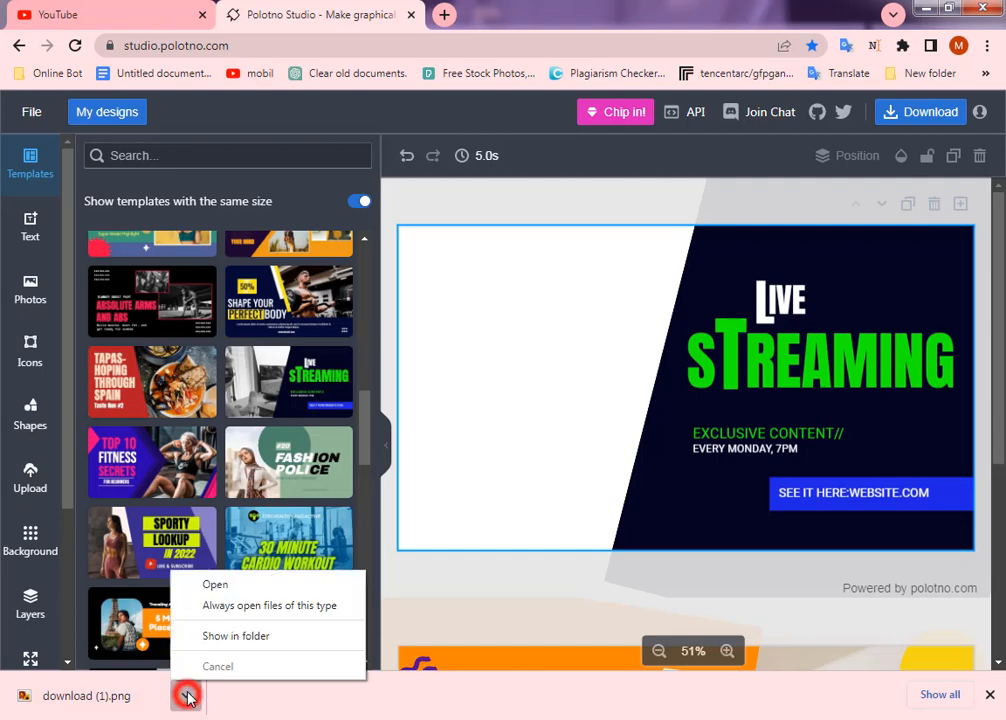
click(220, 642)
drag(338, 310, 560, 451)
Resize the YouTube logo to nearly fill the white area's width and position it near the page's upper edge.
drag(501, 272, 666, 361)
drag(583, 328, 578, 318)
click(532, 465)
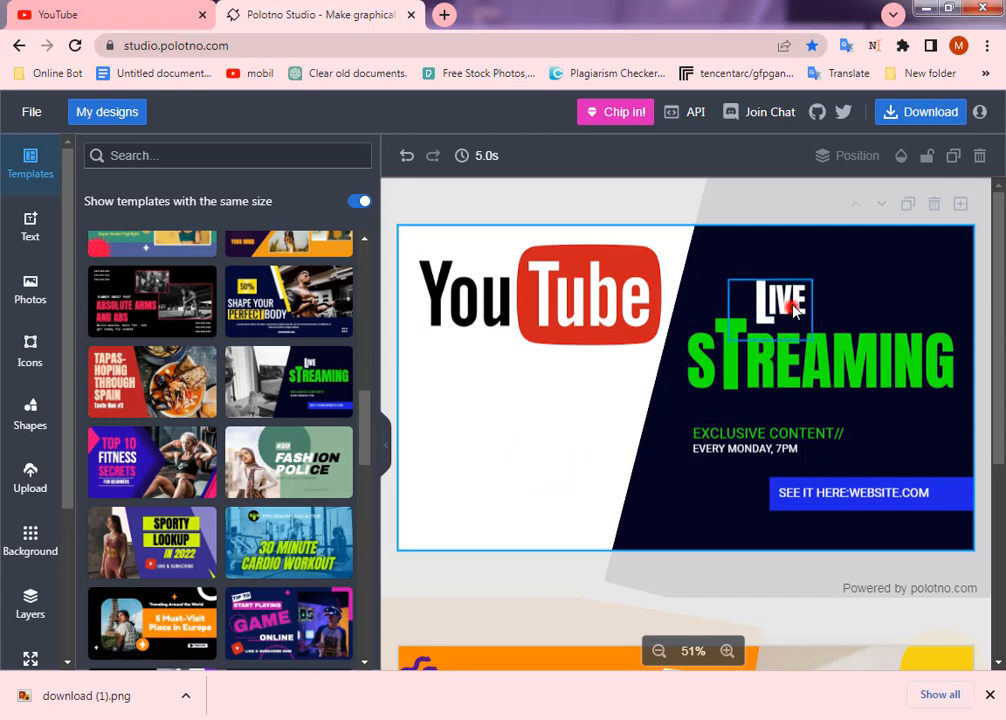
Shift the IVE text up above STREAMING, delete the separate letter L and clear the IVE text.
drag(793, 310, 820, 290)
key(Delete)
double_click(821, 289)
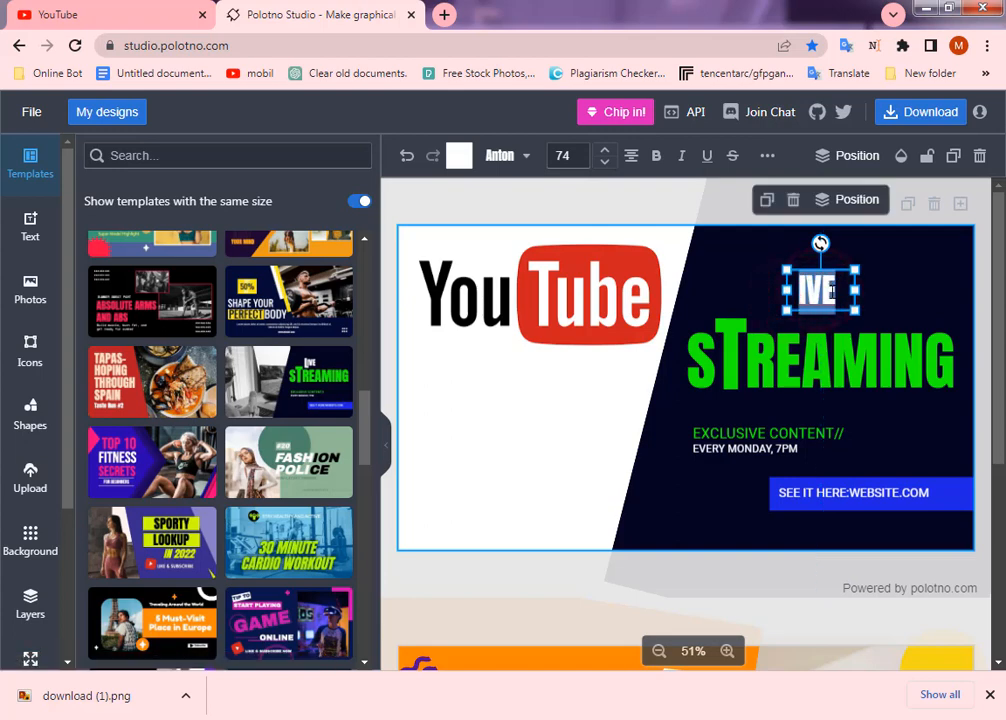
key(BackSpace)
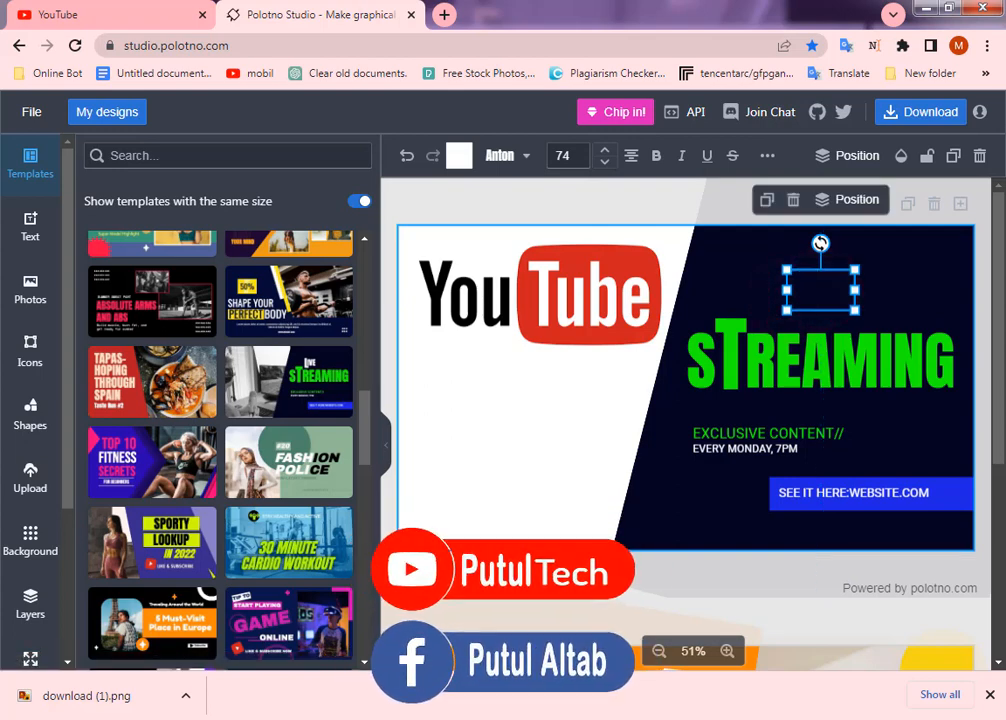
Copy the word youtube from the Notepad note into the empty text box above STREAMING and widen the box to fit it on one line.
click(86, 717)
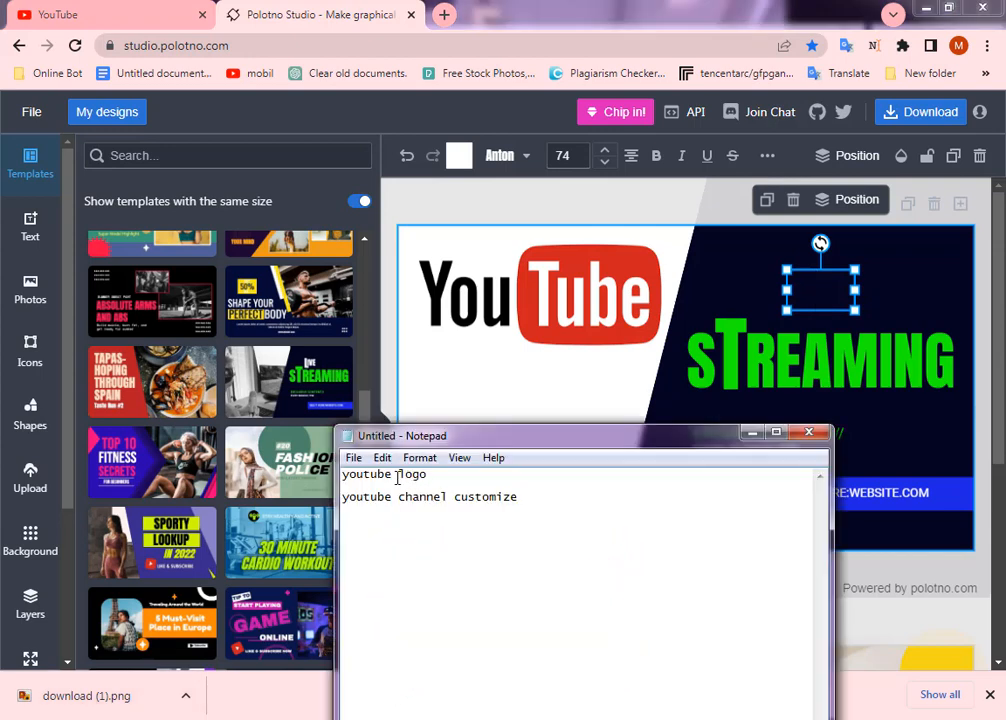
double_click(396, 496)
key(ctrl+c)
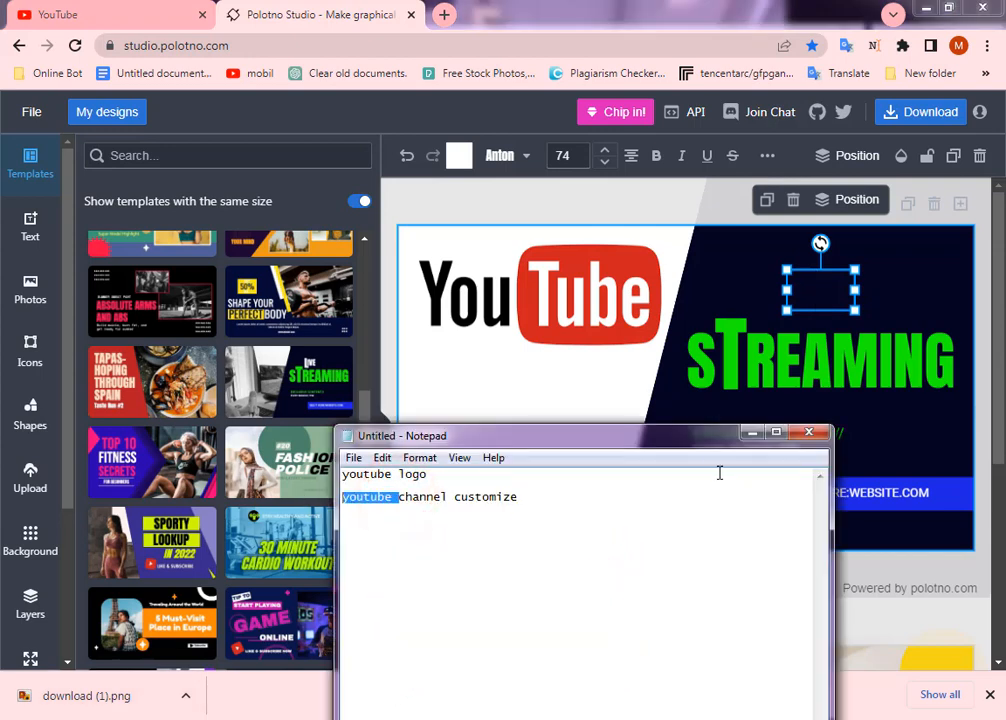
click(748, 434)
double_click(805, 288)
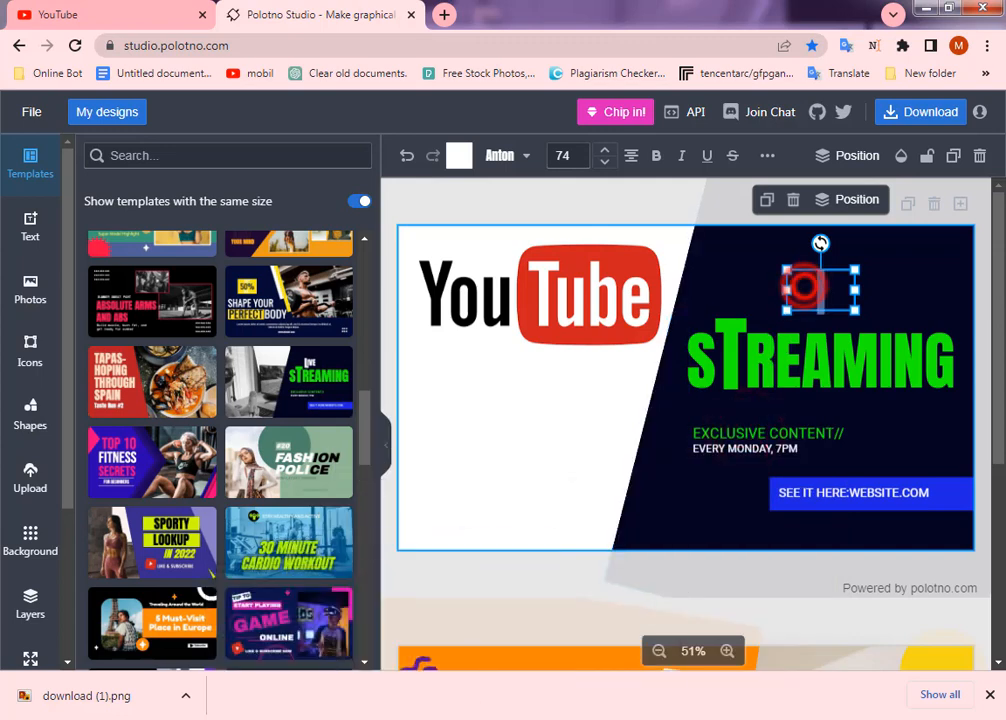
key(ctrl+v)
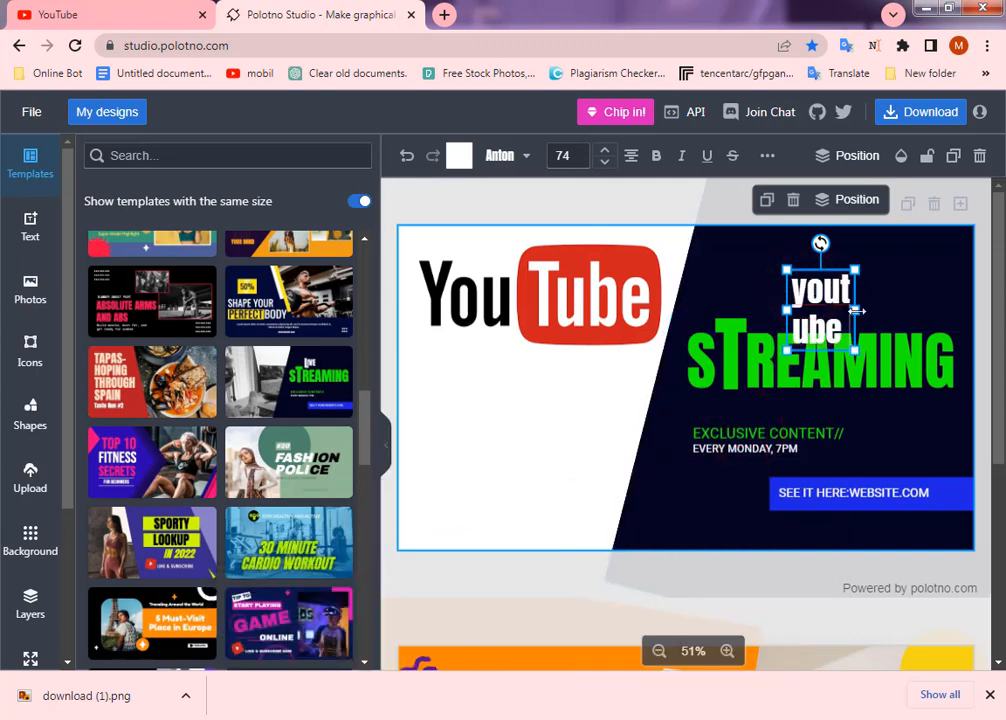
drag(857, 311, 931, 311)
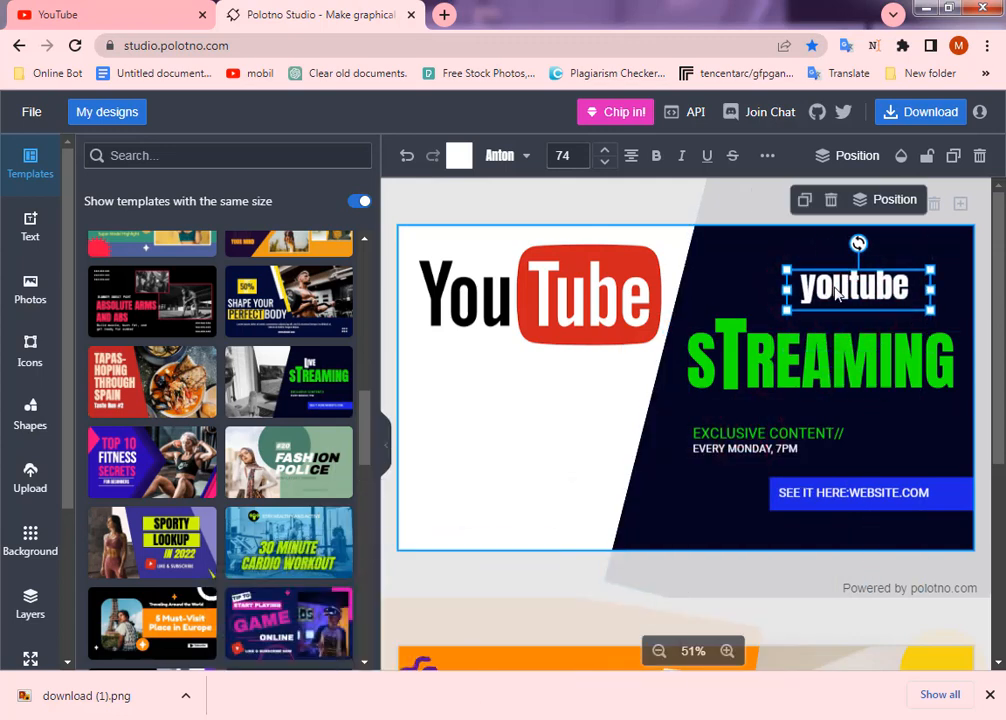
Capitalize the pasted word so it reads Youtube and extend its text box toward the slanted edge of the dark area.
double_click(818, 289)
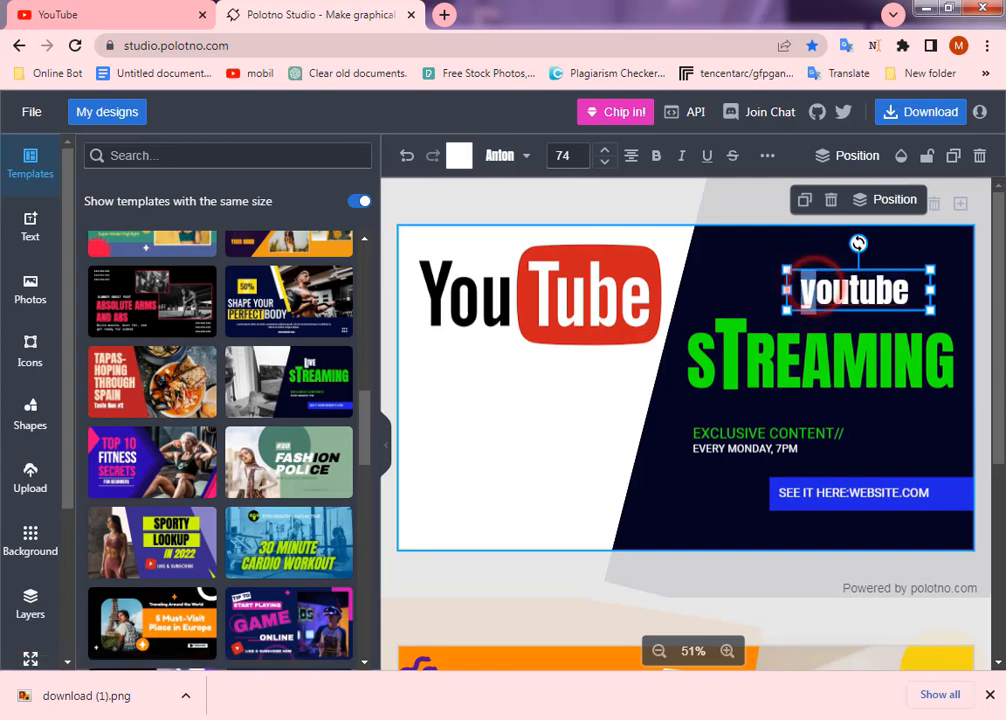
text(Y)
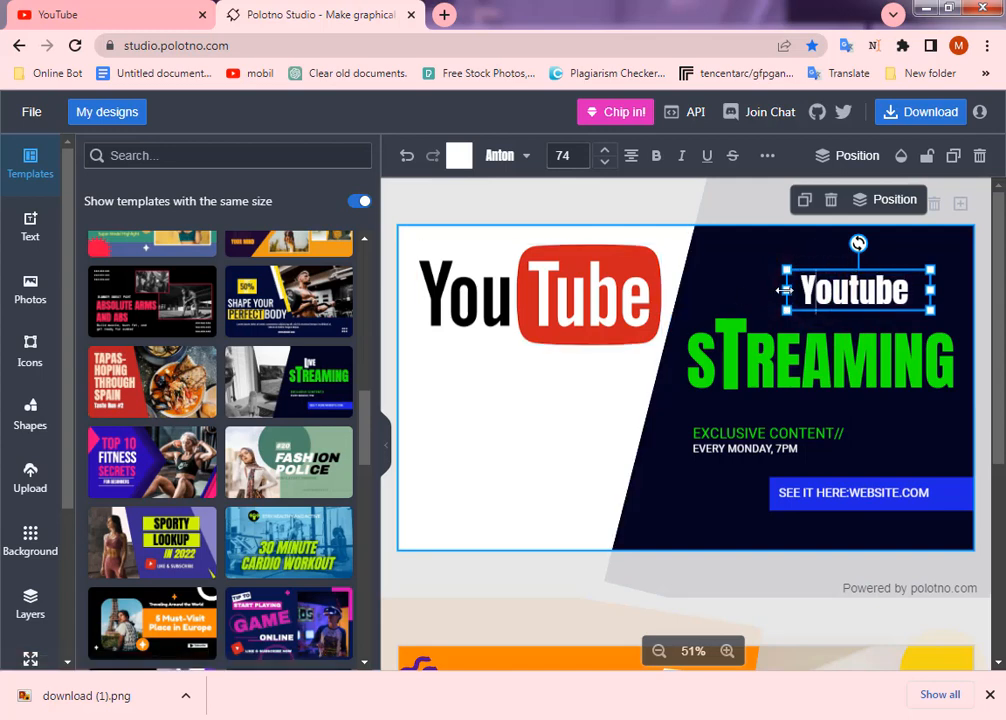
drag(785, 290, 752, 289)
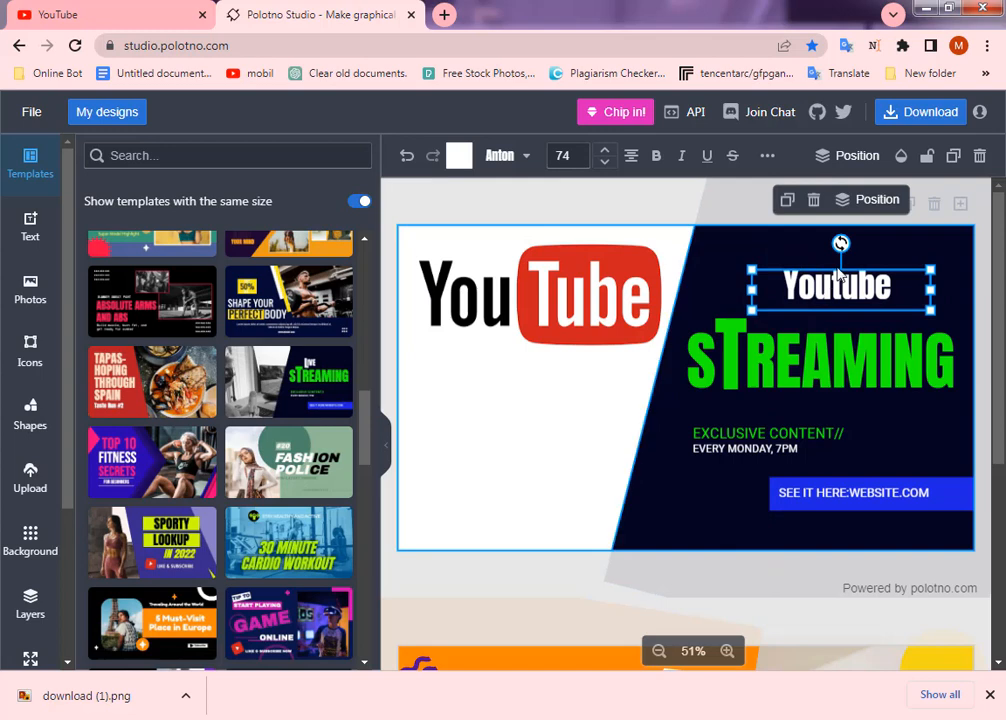
click(941, 287)
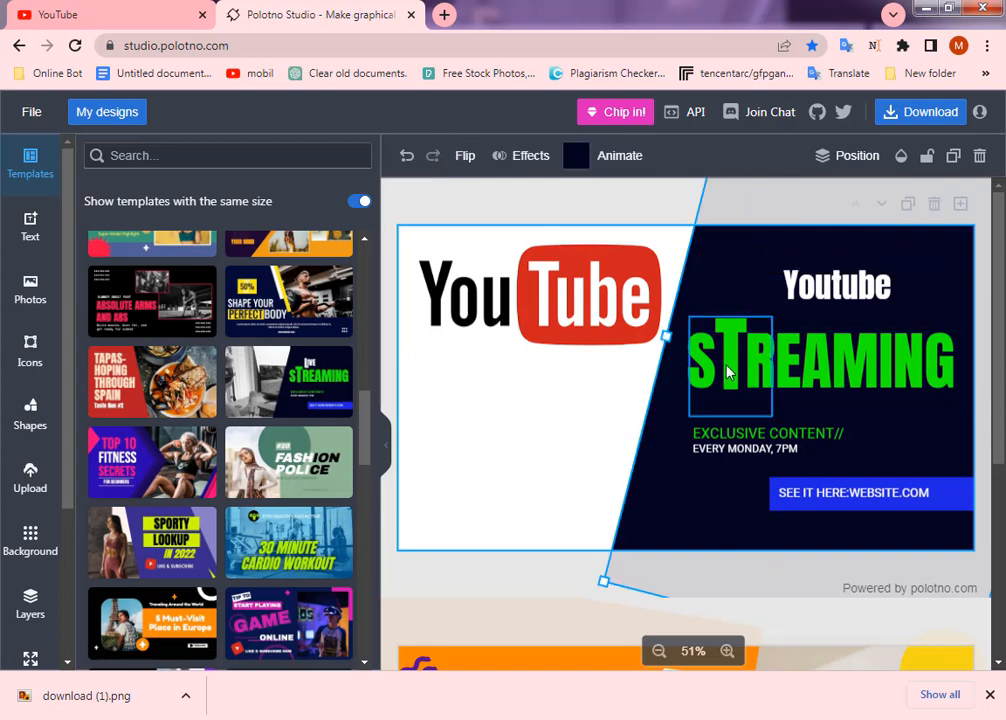
Copy the words channel customize from the Notepad note and minimize it to return to the design.
click(928, 373)
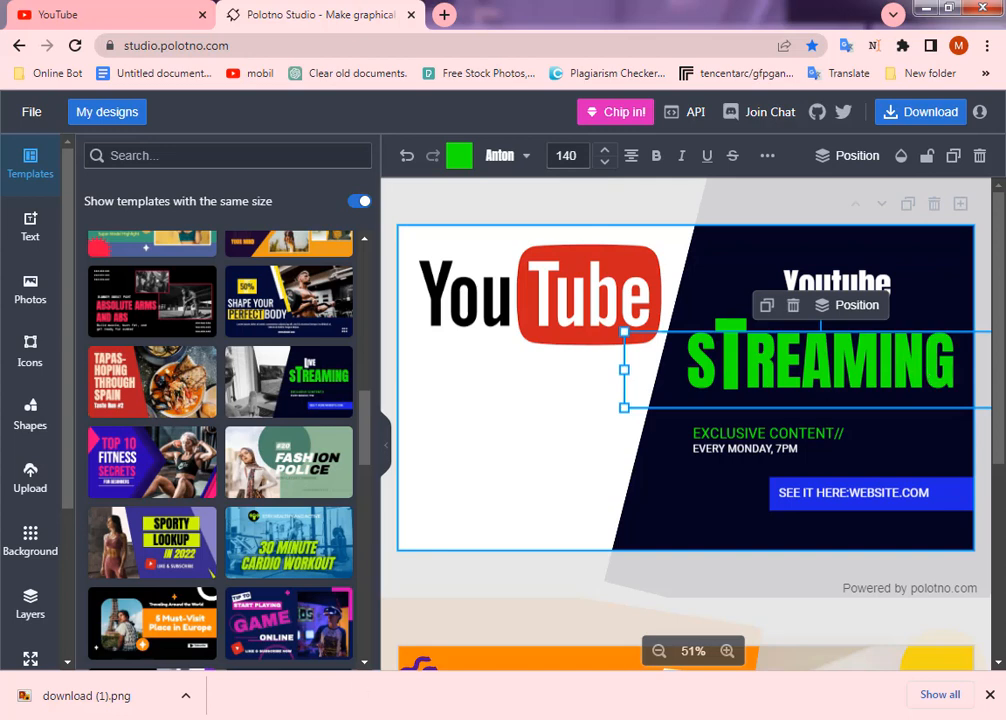
key(alt+Tab)
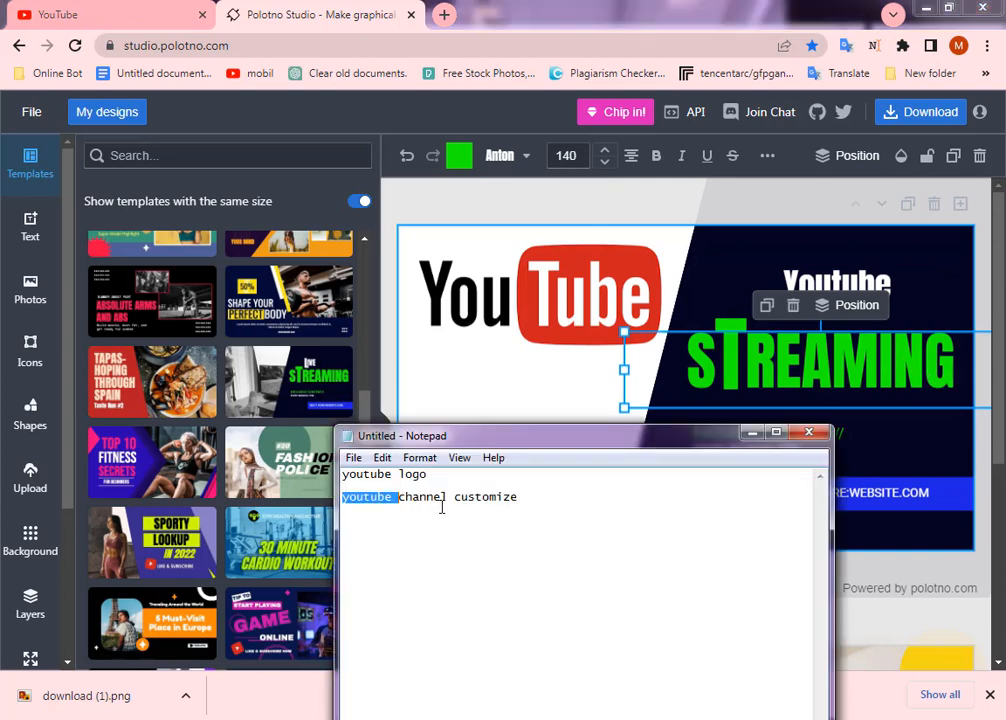
drag(447, 497, 330, 502)
drag(398, 497, 527, 497)
key(ctrl+c)
click(752, 433)
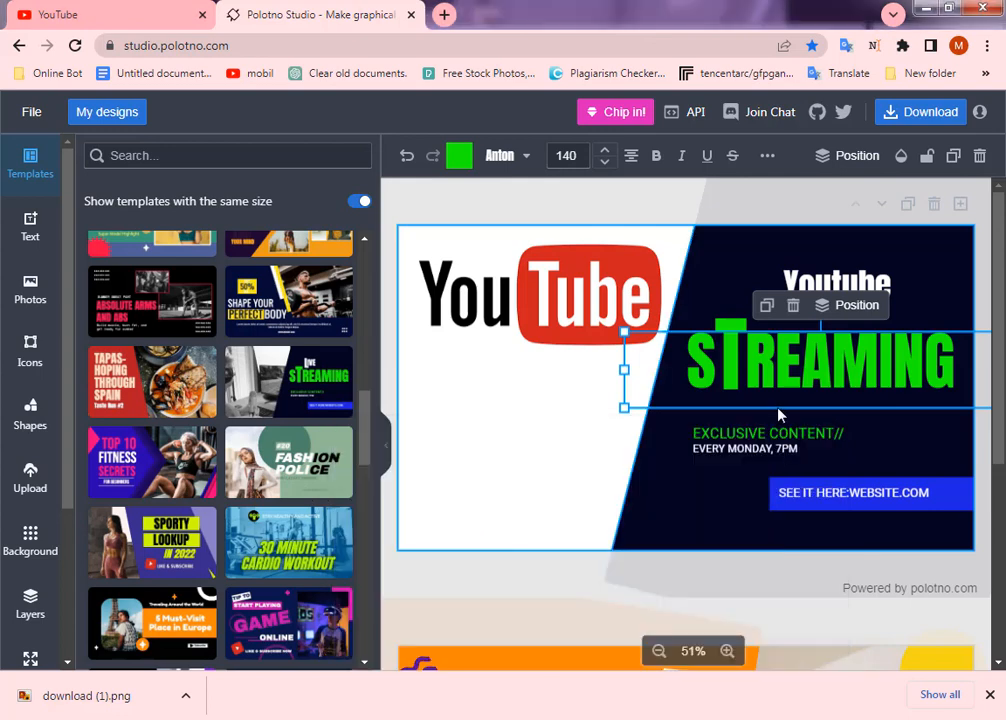
Replace the green STREAMING text with the copied words channel customize.
double_click(809, 364)
double_click(651, 376)
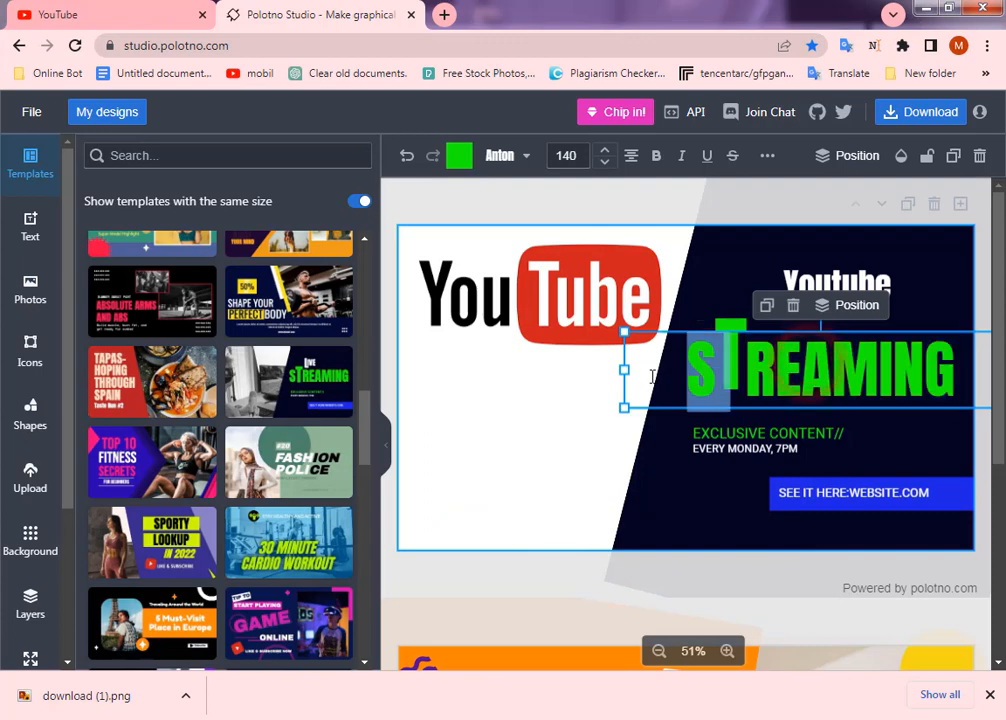
key(BackSpace)
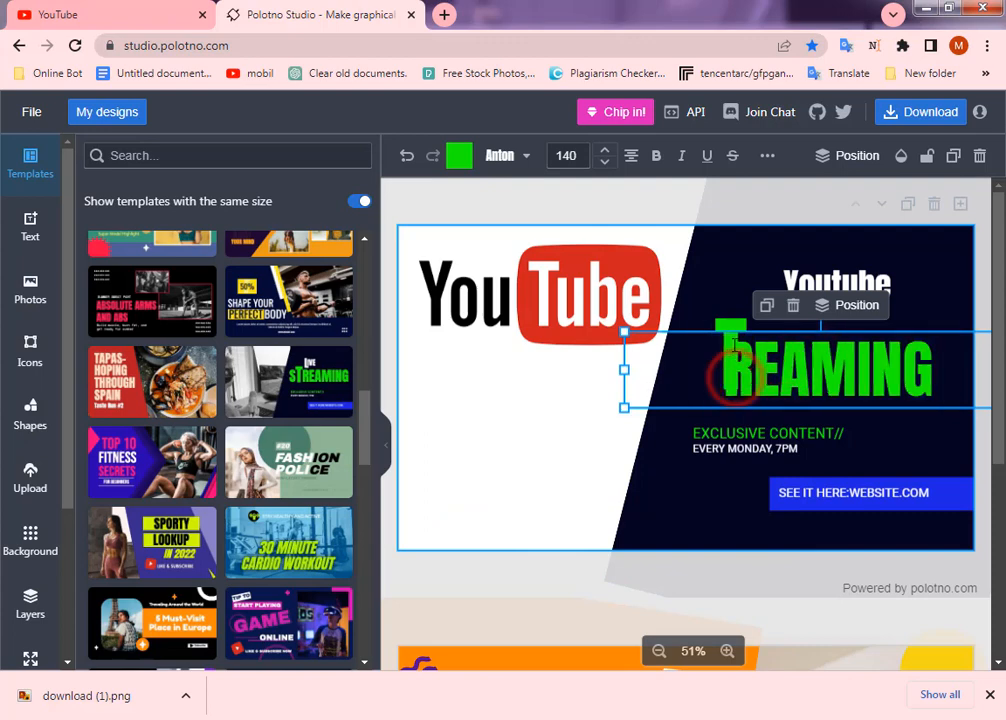
click(733, 341)
key(ctrl+a)
key(ctrl+v)
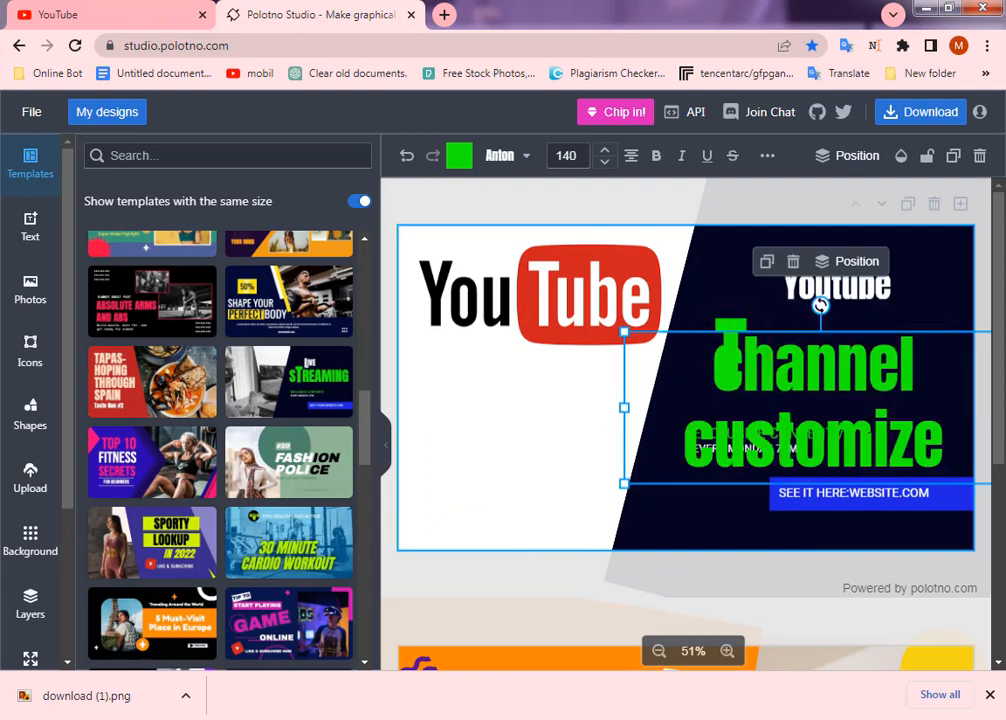
Delete the separate large green T, the blue bar and its SEE IT HERE:WEBSITE.COM text.
click(740, 338)
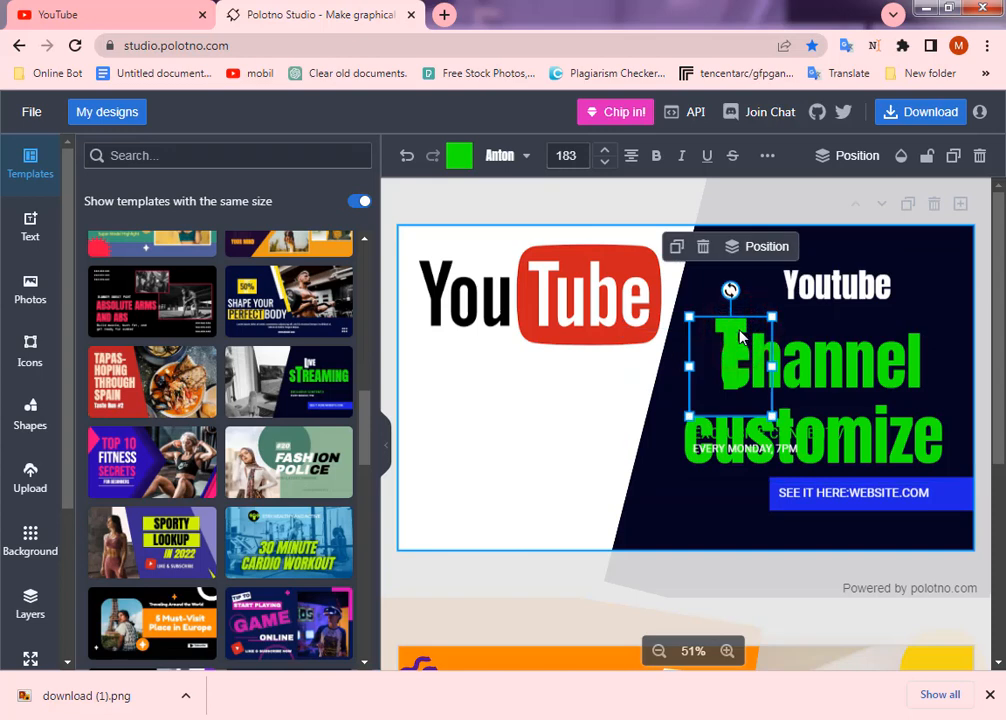
key(Delete)
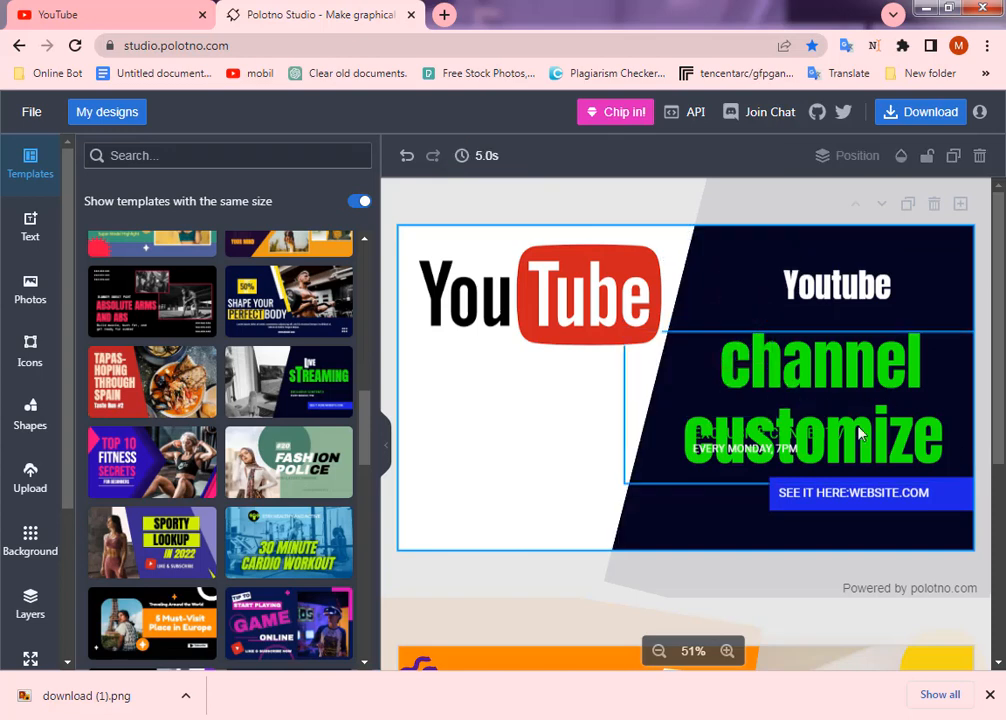
click(891, 505)
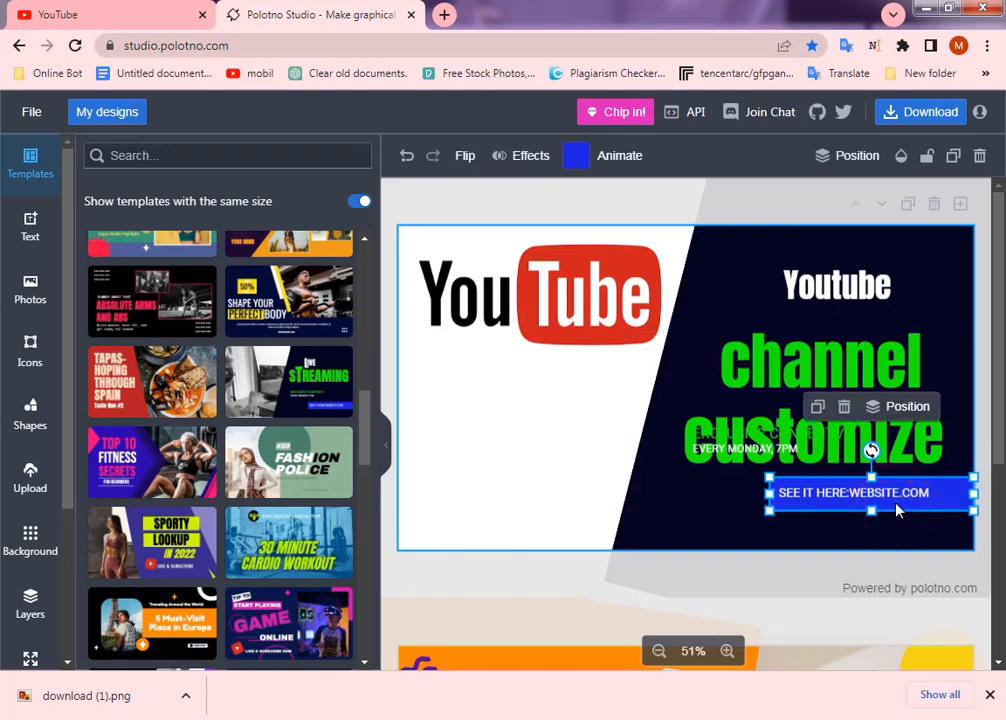
key(Delete)
click(825, 492)
key(Delete)
Delete the EVERY MONDAY, 7PM and EXCLUSIVE CONTENT// lines overlapping the green text.
click(761, 452)
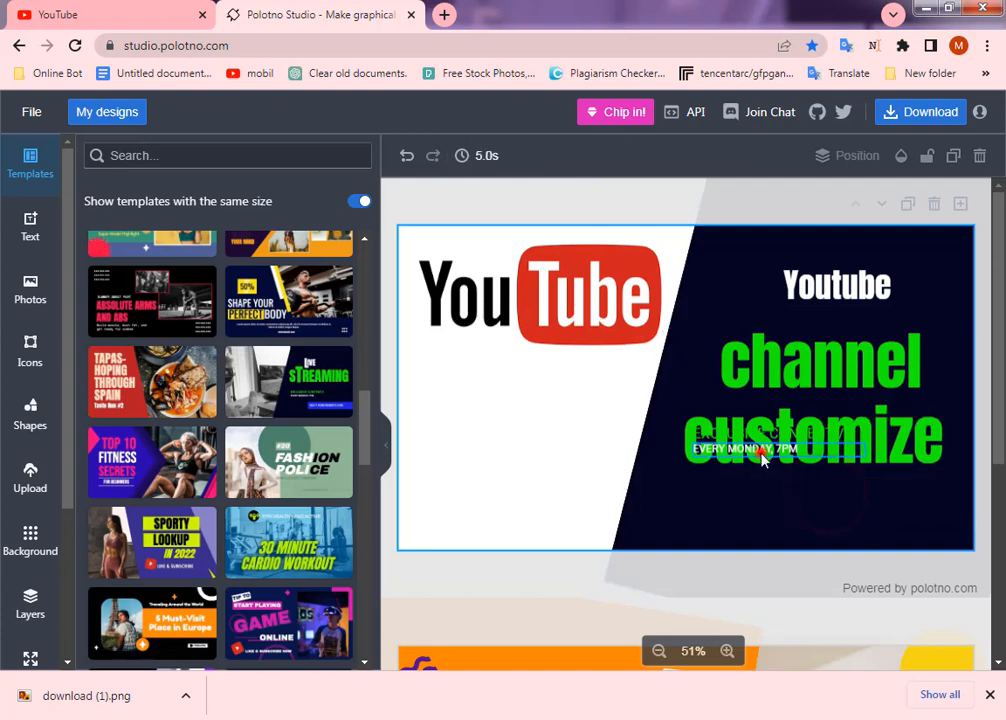
key(Delete)
click(826, 441)
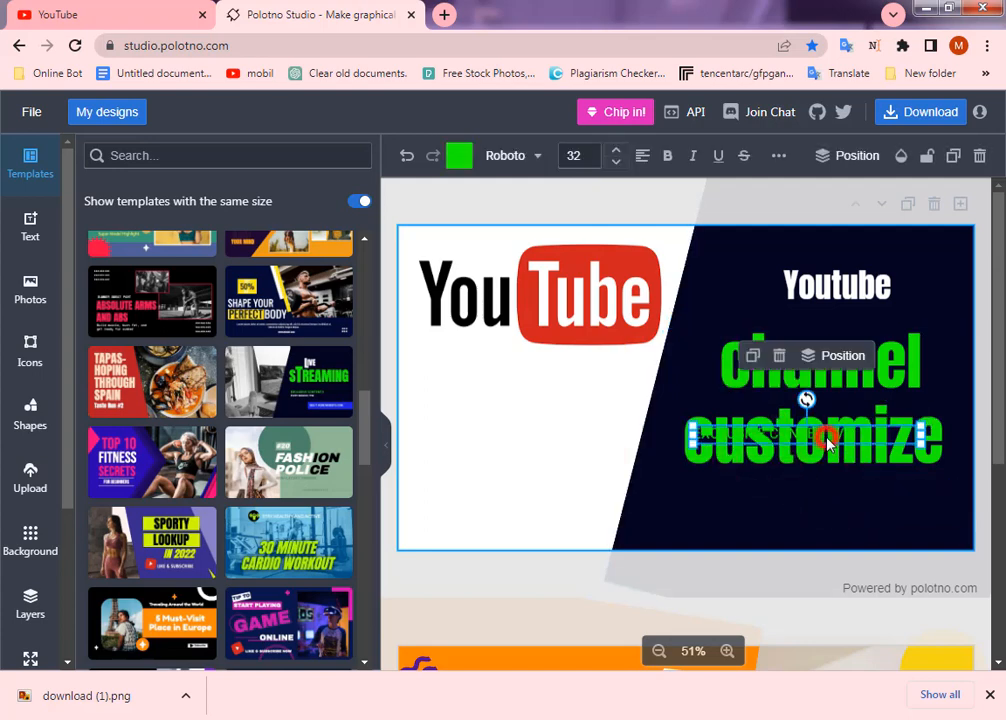
drag(826, 443, 826, 528)
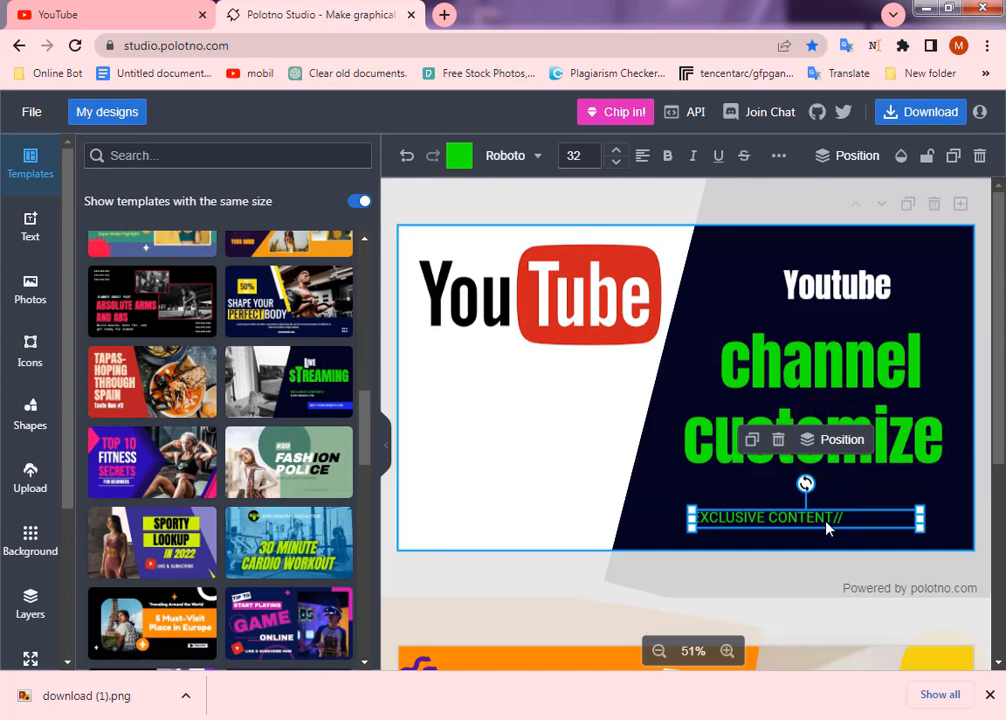
key(Delete)
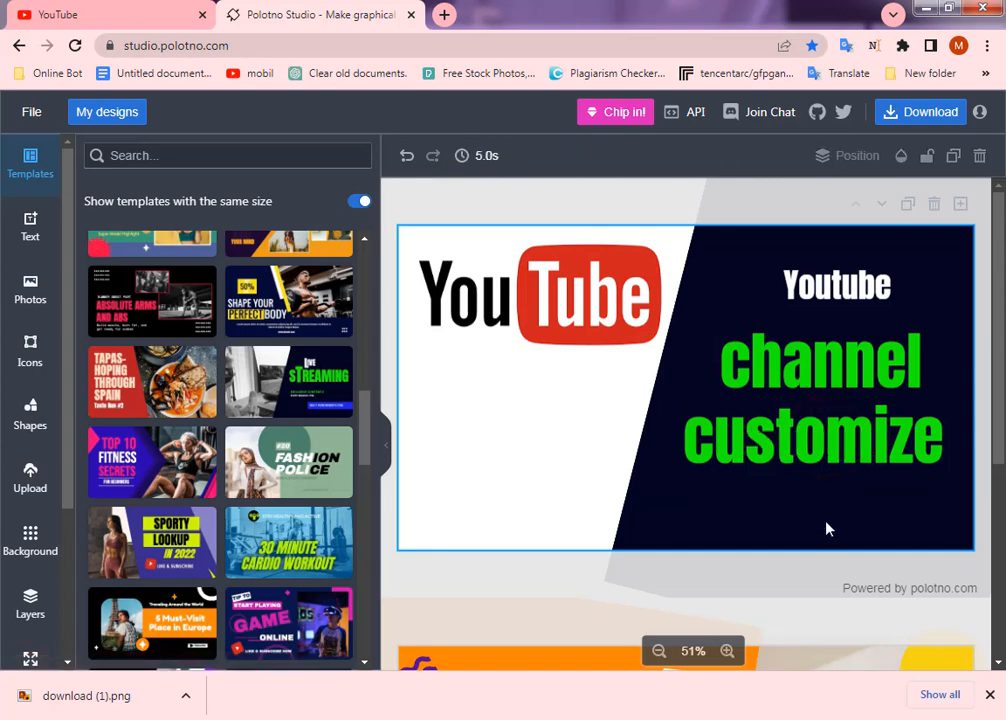
click(846, 375)
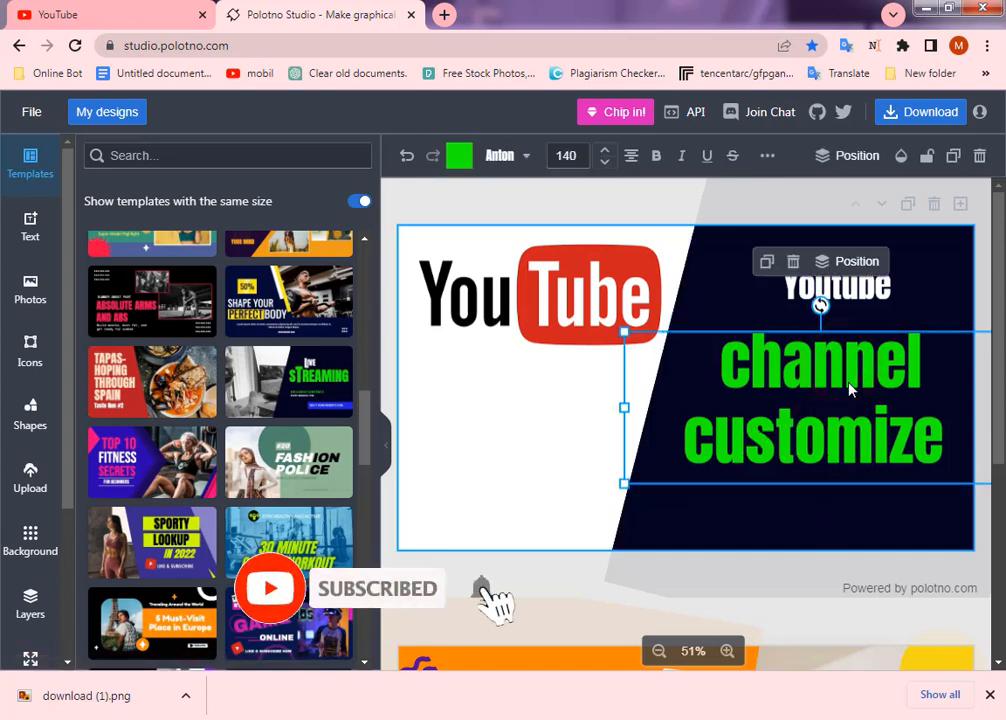
click(932, 265)
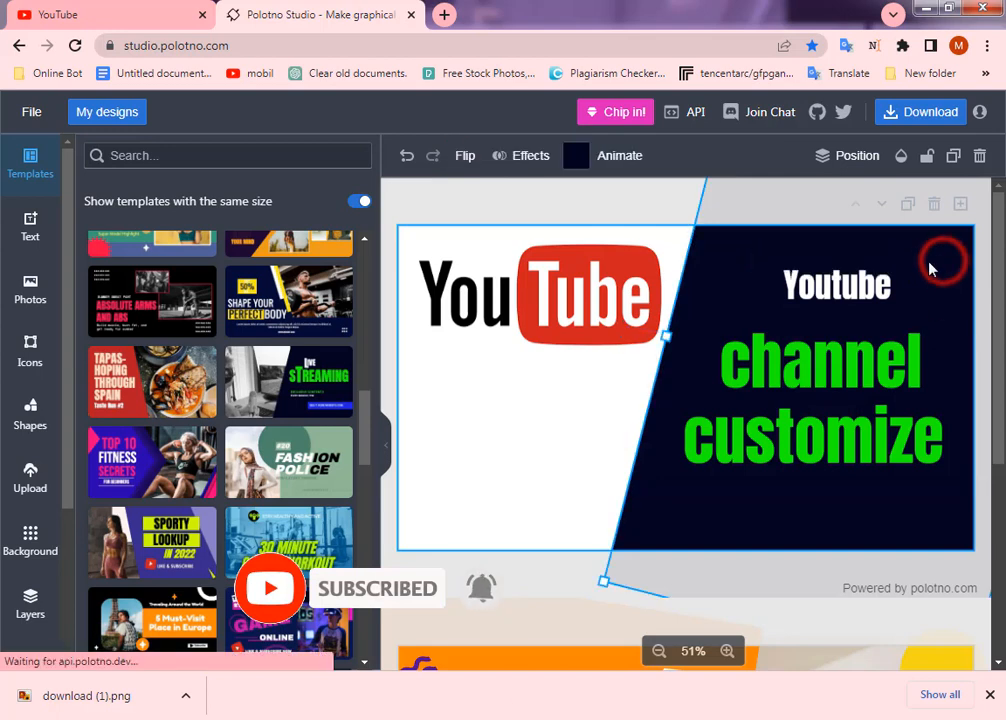
click(836, 376)
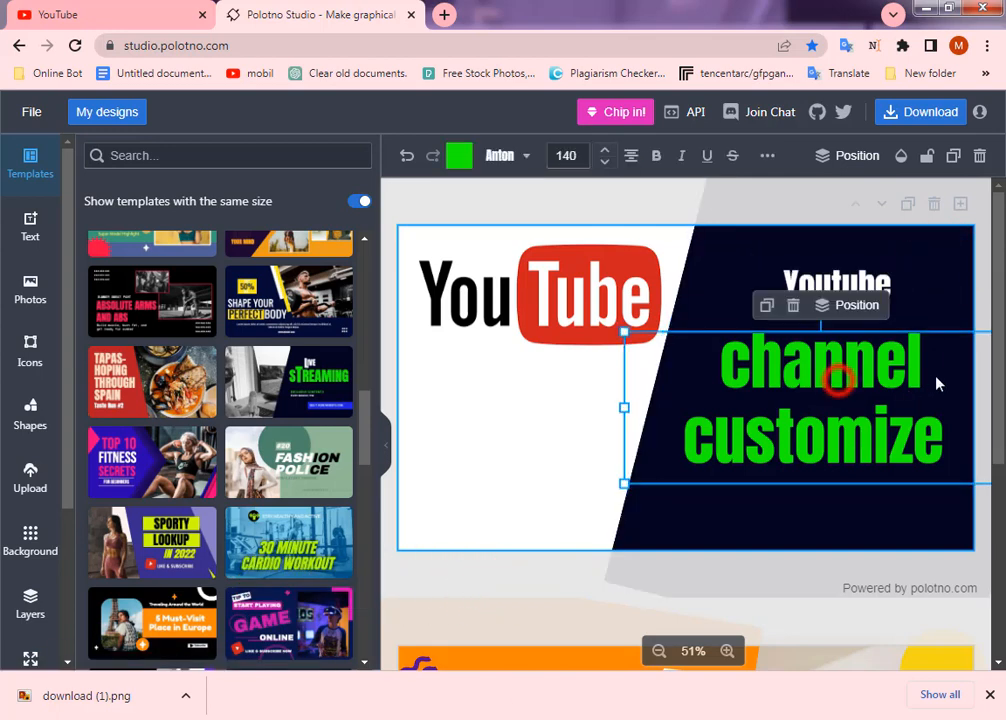
click(954, 288)
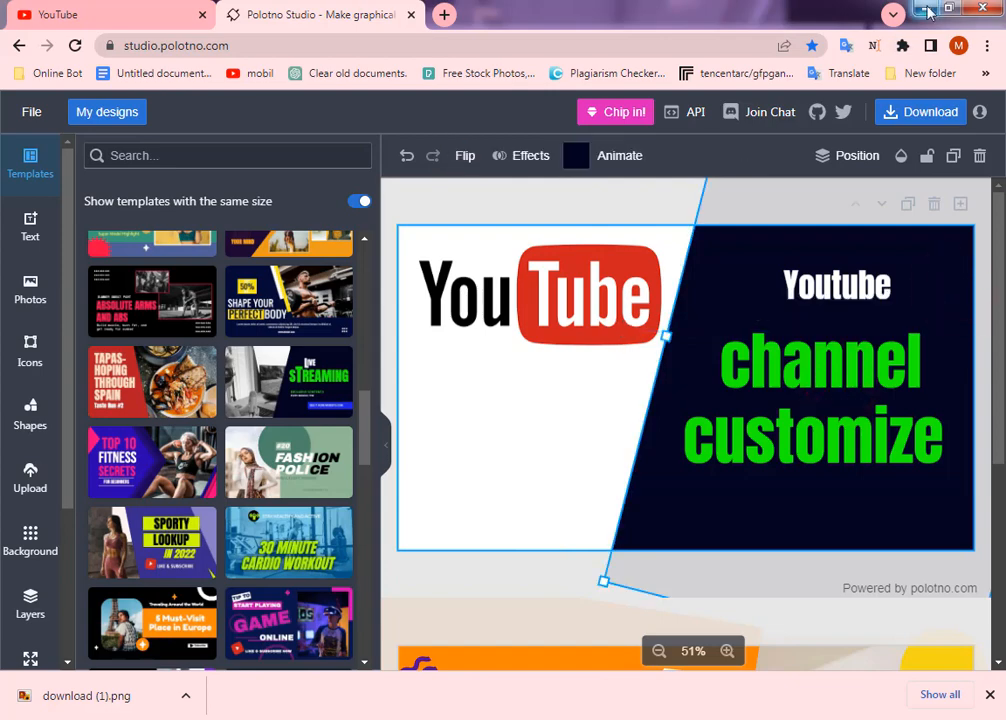
Close the Desktop folder window, check the finished sample thumbnail in Windows Photo Viewer and return to the design.
key(alt+Tab)
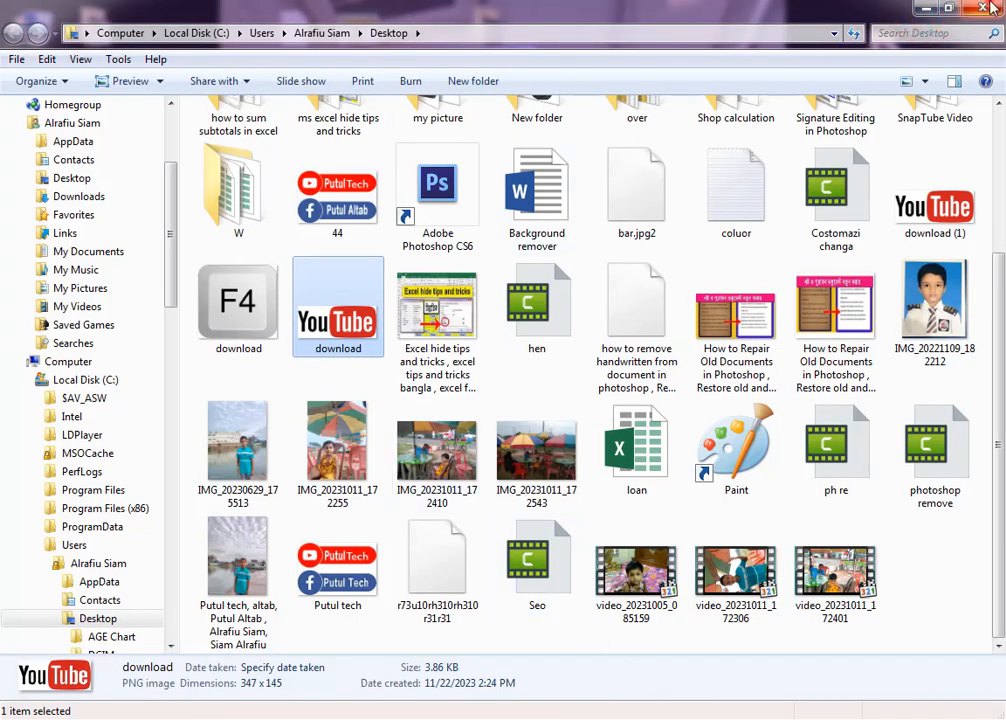
click(984, 8)
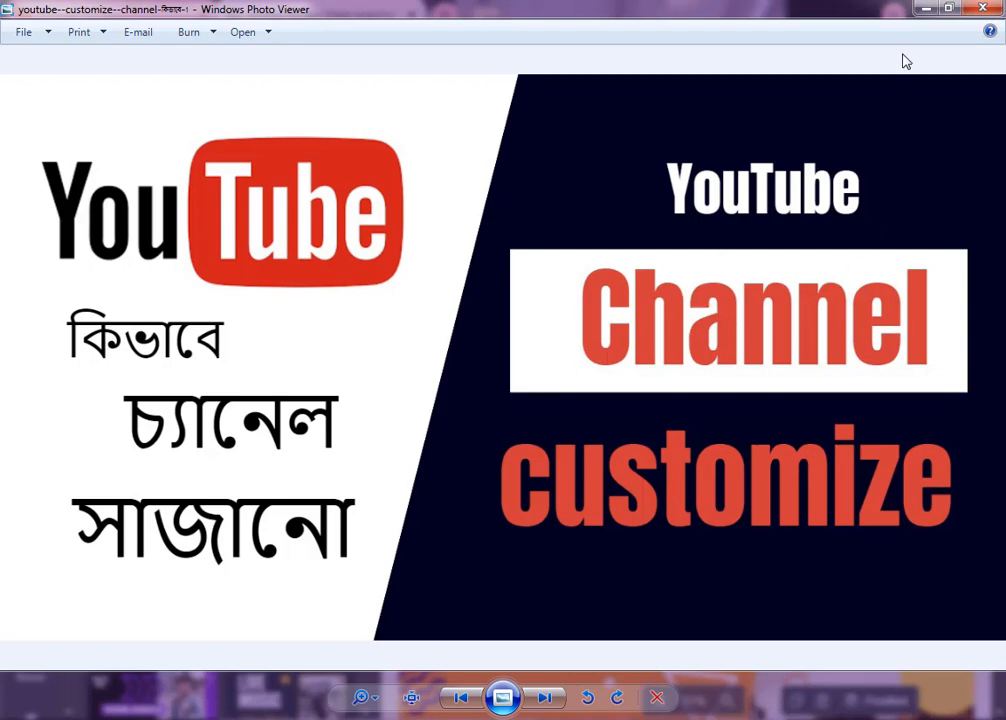
click(922, 9)
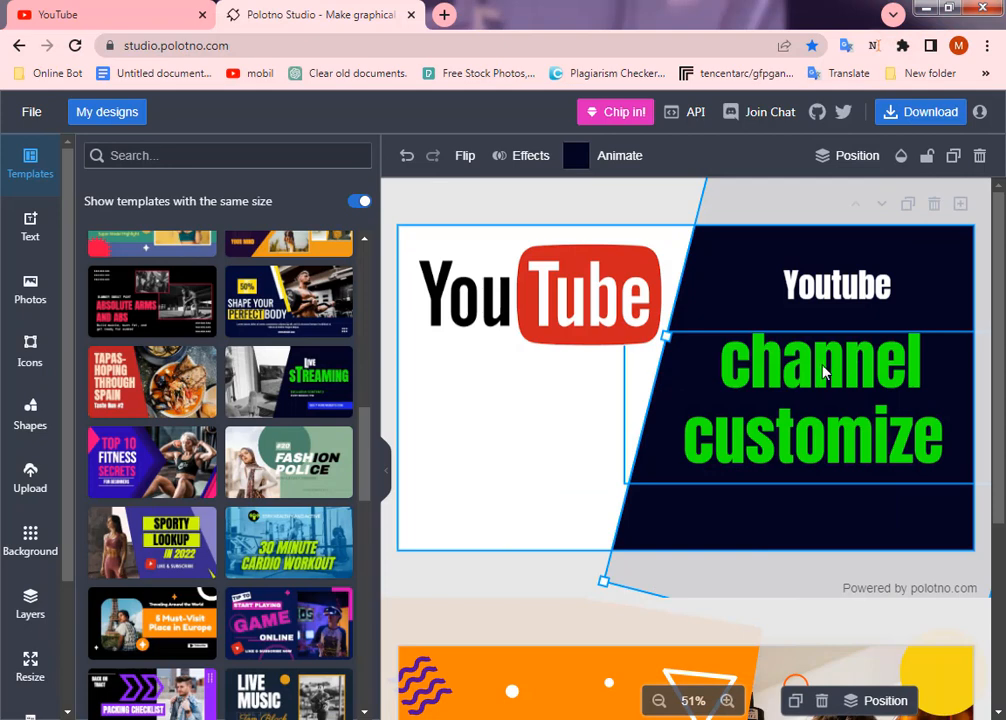
double_click(825, 368)
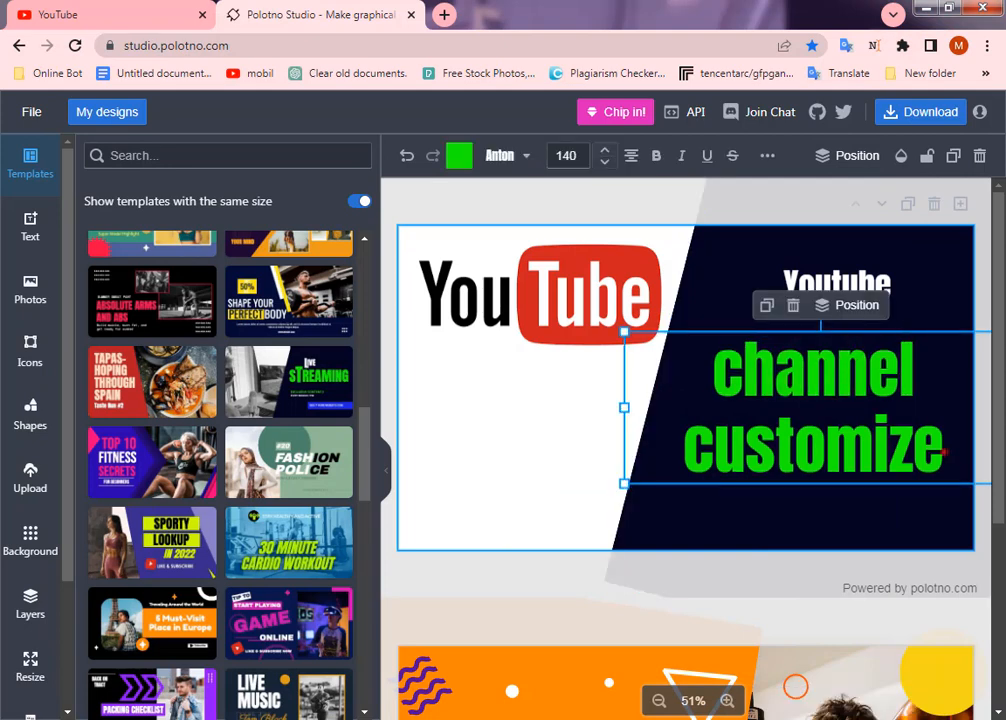
key(shift+Left)
key(shift+Left)
key(shift+Left)
key(shift+Left)
key(shift+Left)
key(shift+Left)
key(shift+Left)
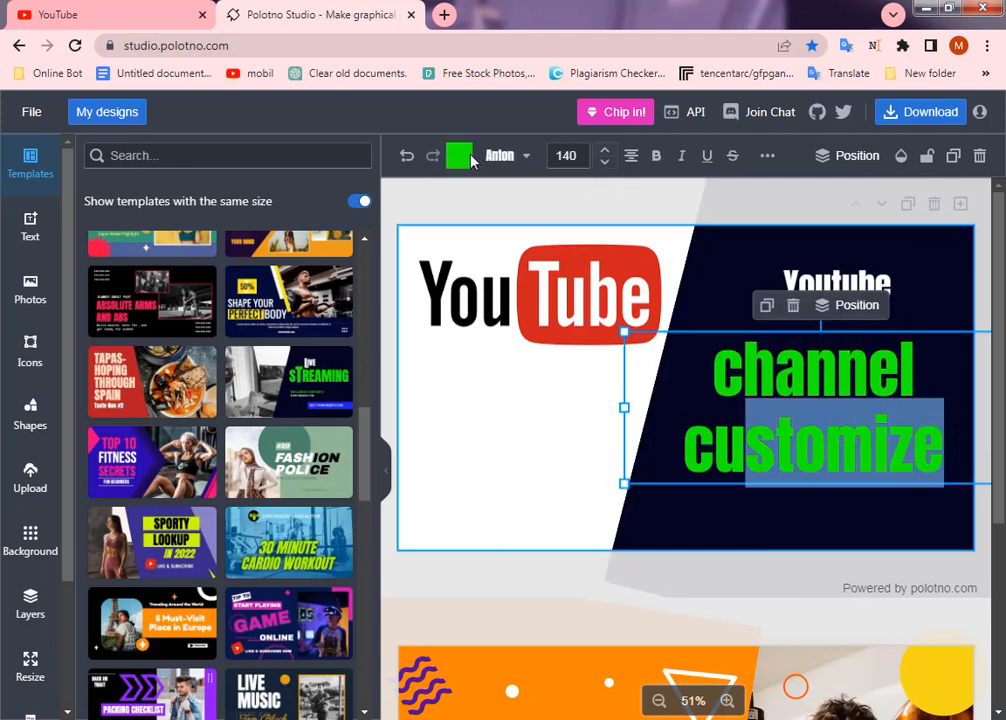
click(934, 281)
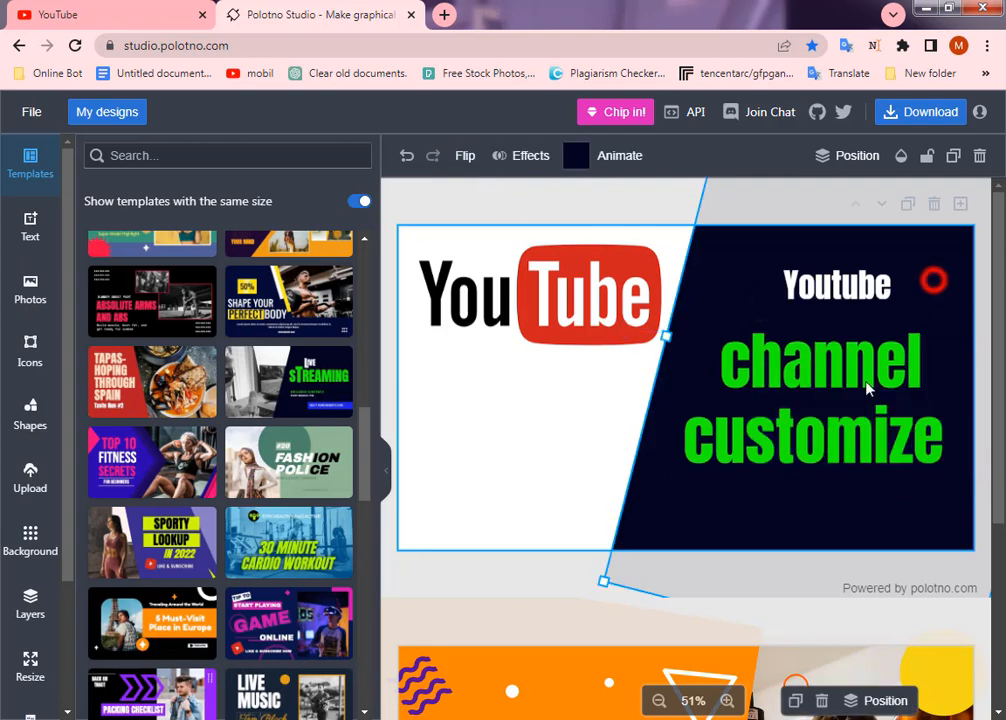
Reduce the green text to the word channel and place a duplicate of it directly below.
double_click(728, 364)
key(BackSpace)
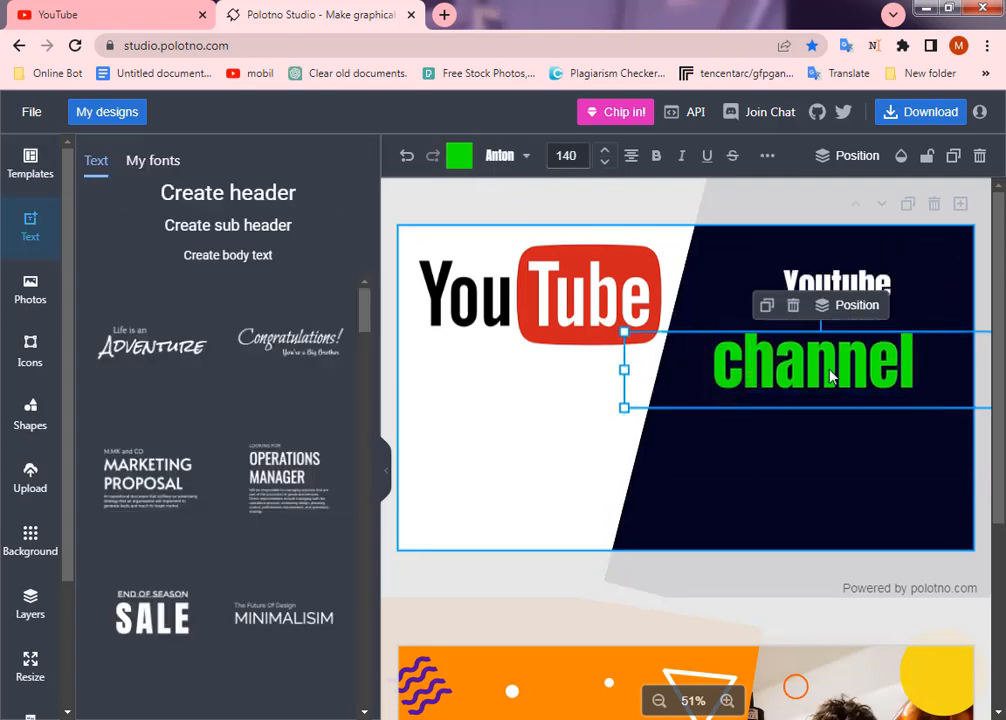
click(767, 306)
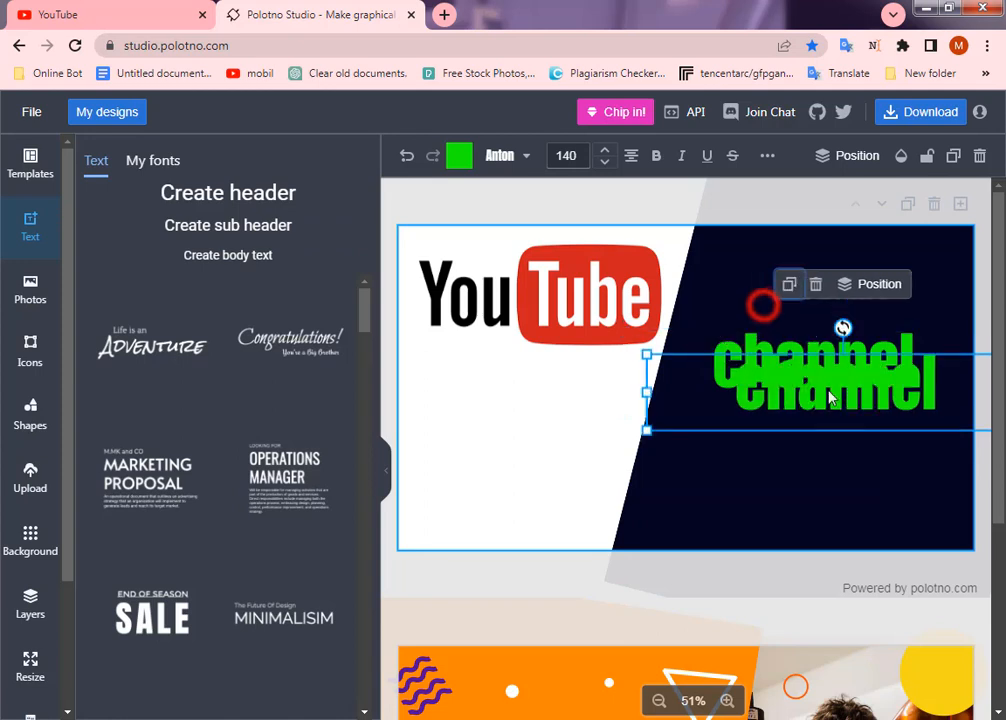
drag(831, 400, 824, 456)
click(826, 451)
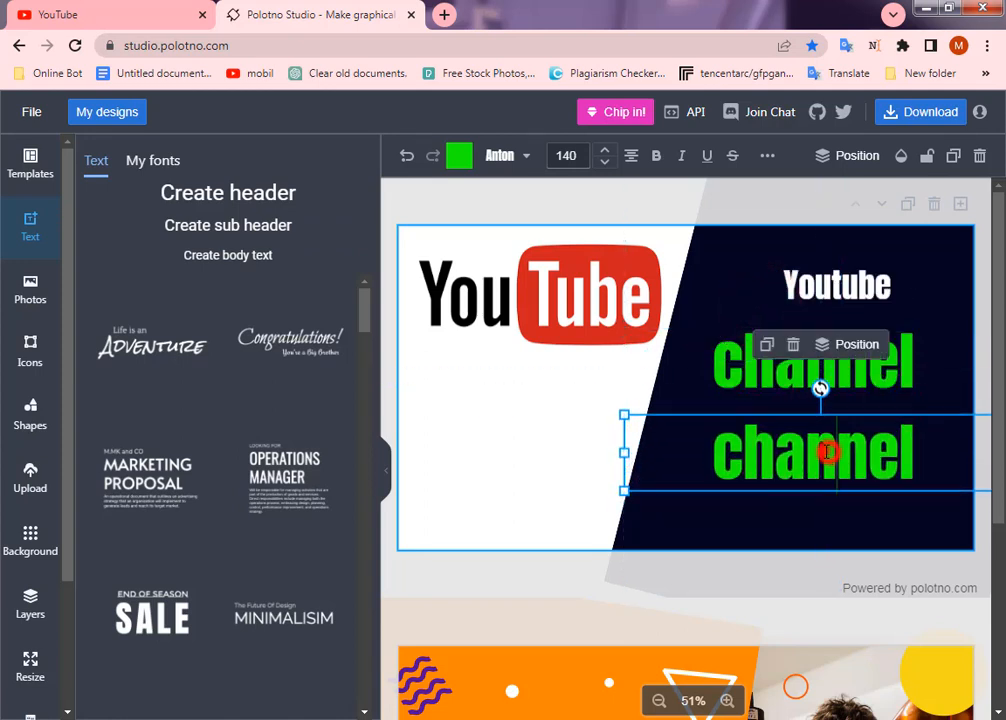
Replace the text of the lower green channel duplicate with customize.
double_click(912, 451)
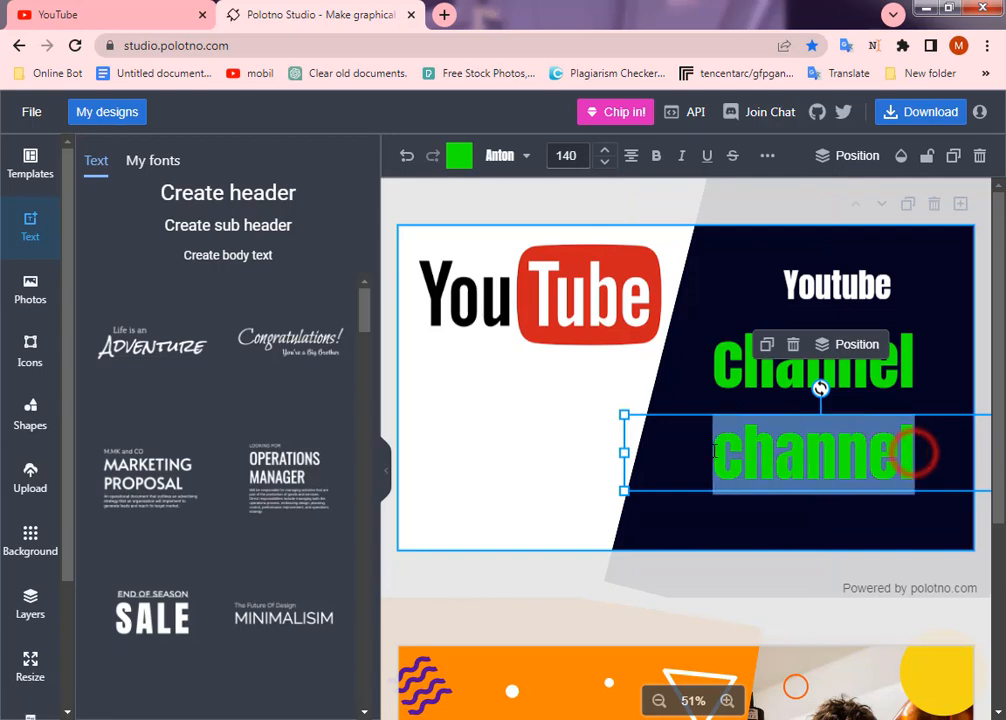
text(customize)
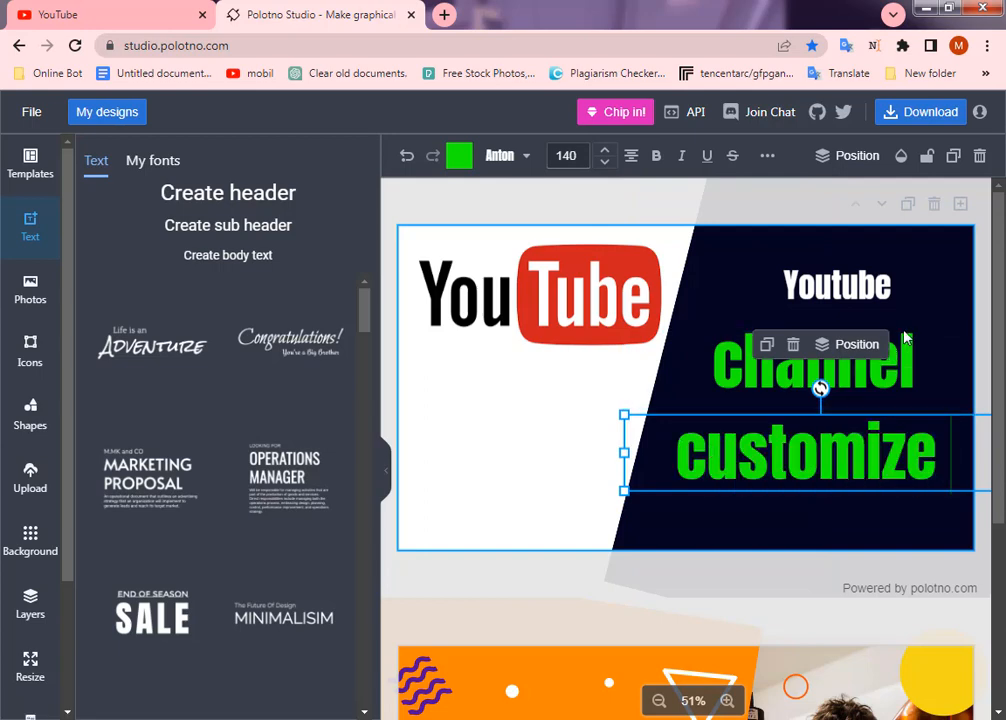
click(938, 243)
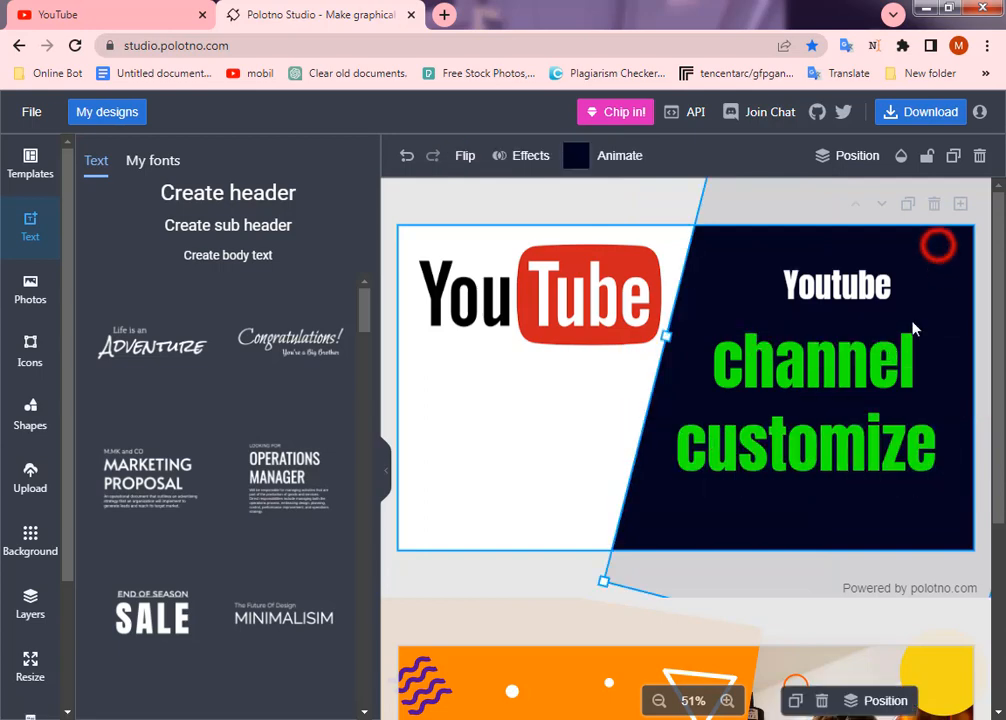
Recolour the word channel orange-red and move the green customize text slightly further down.
click(878, 383)
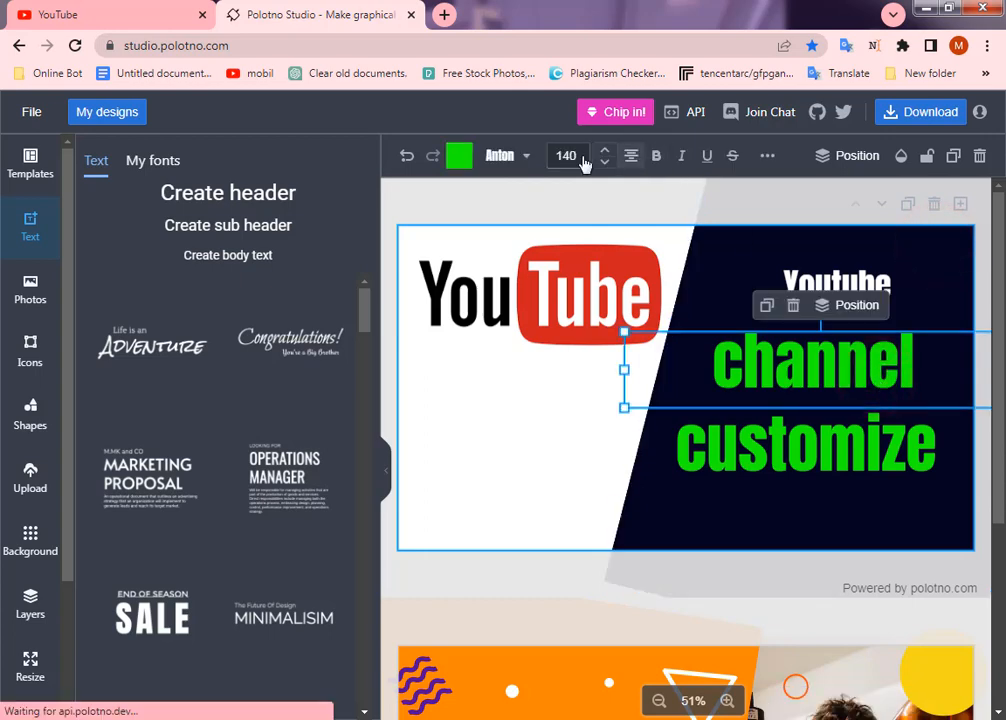
click(459, 157)
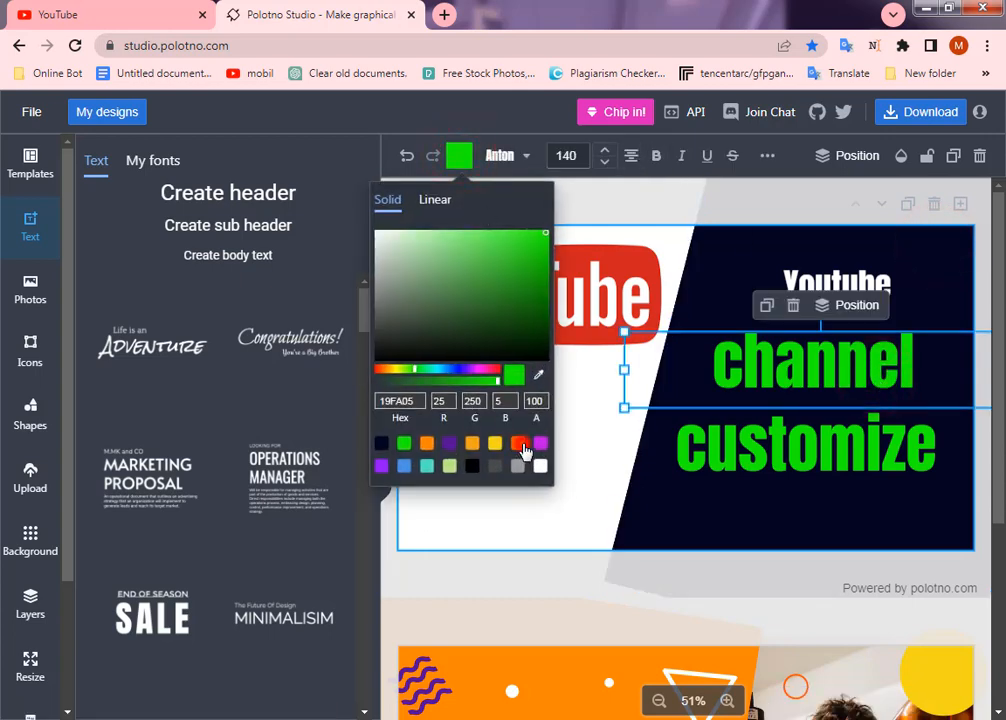
click(520, 445)
click(926, 264)
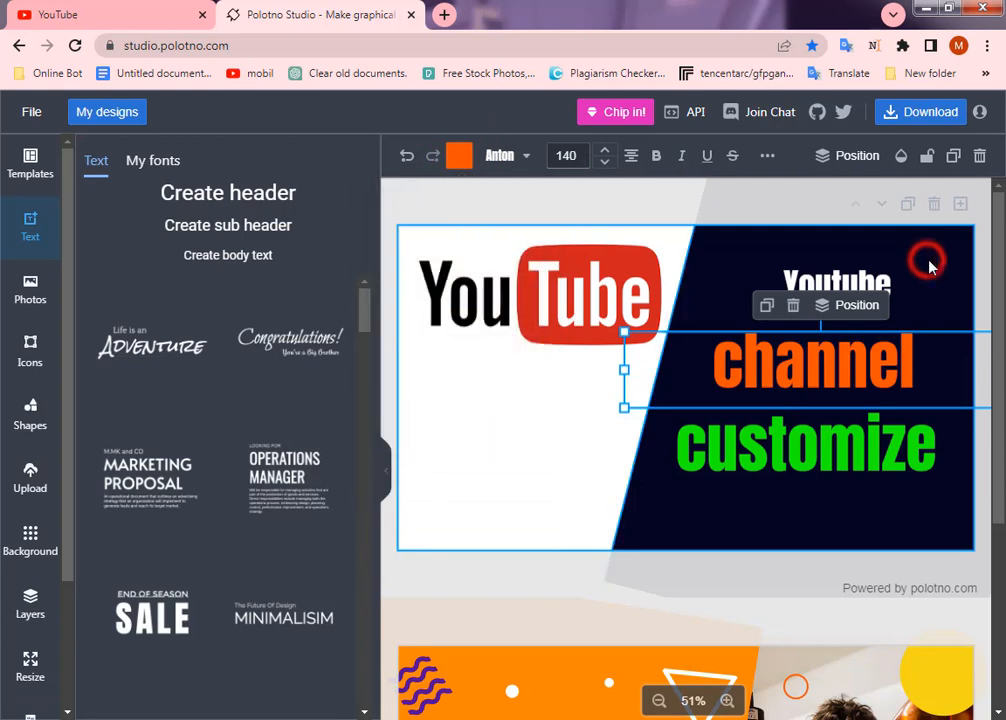
drag(833, 476, 837, 488)
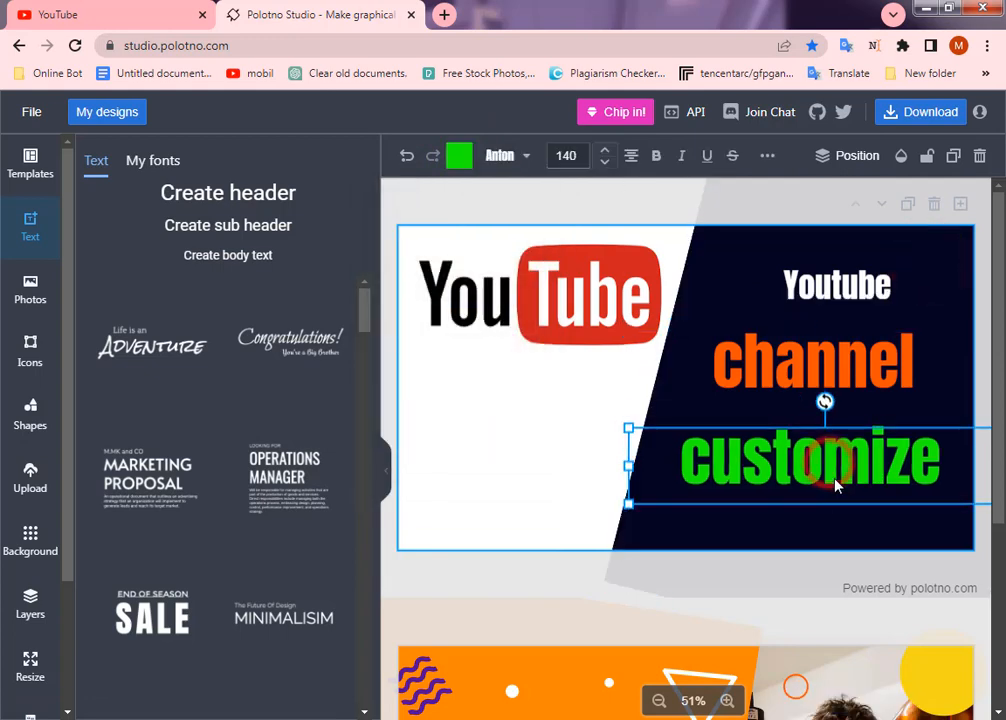
click(944, 278)
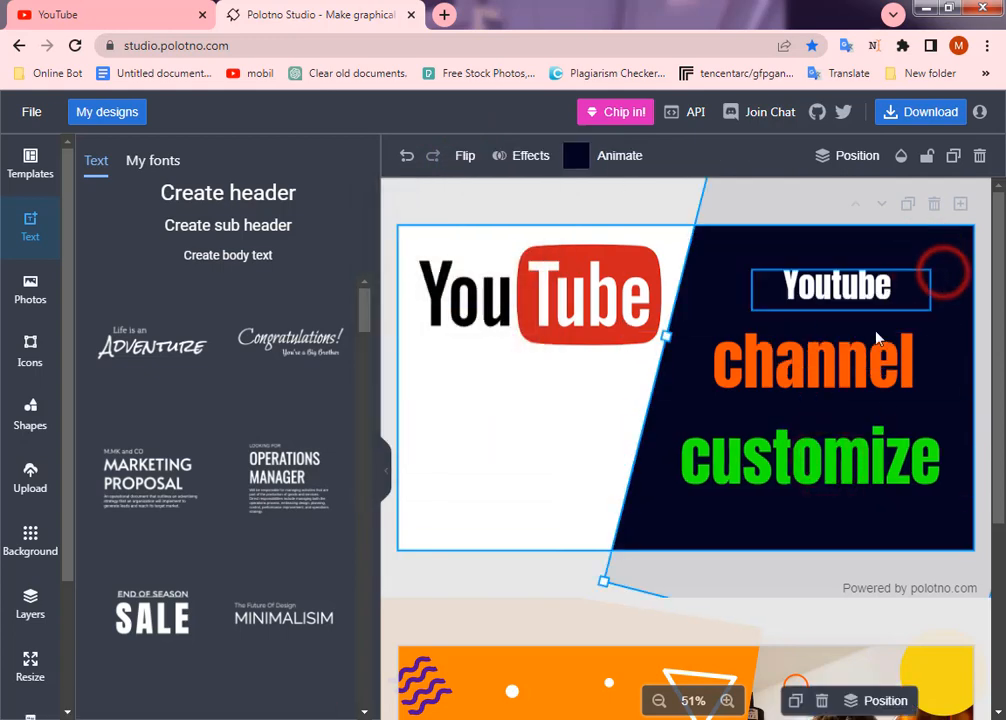
click(824, 334)
double_click(851, 372)
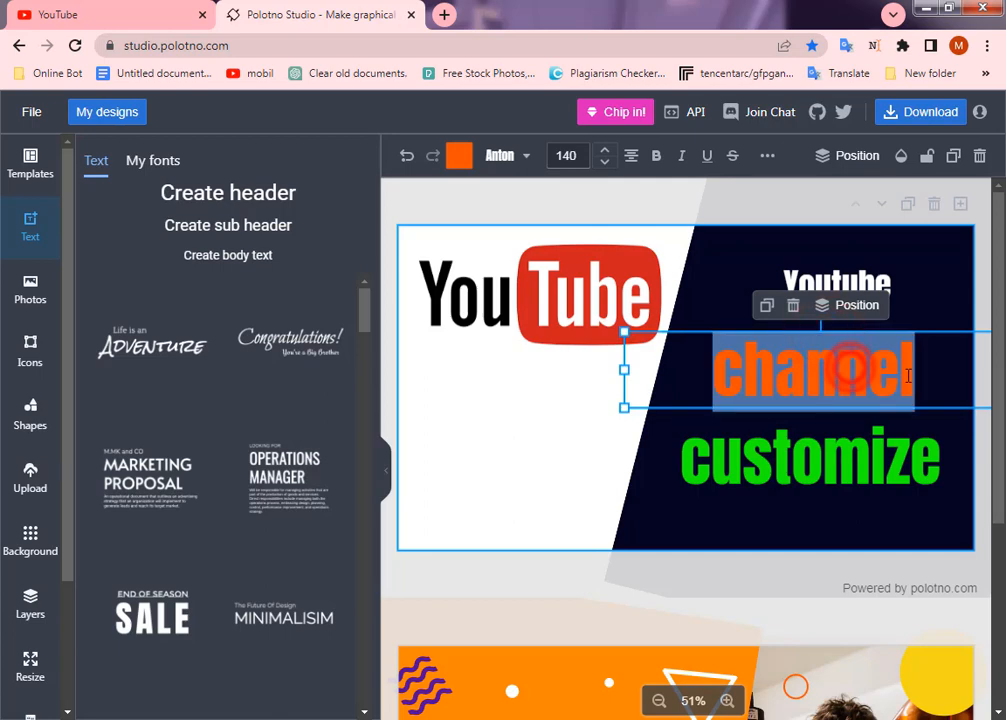
click(155, 480)
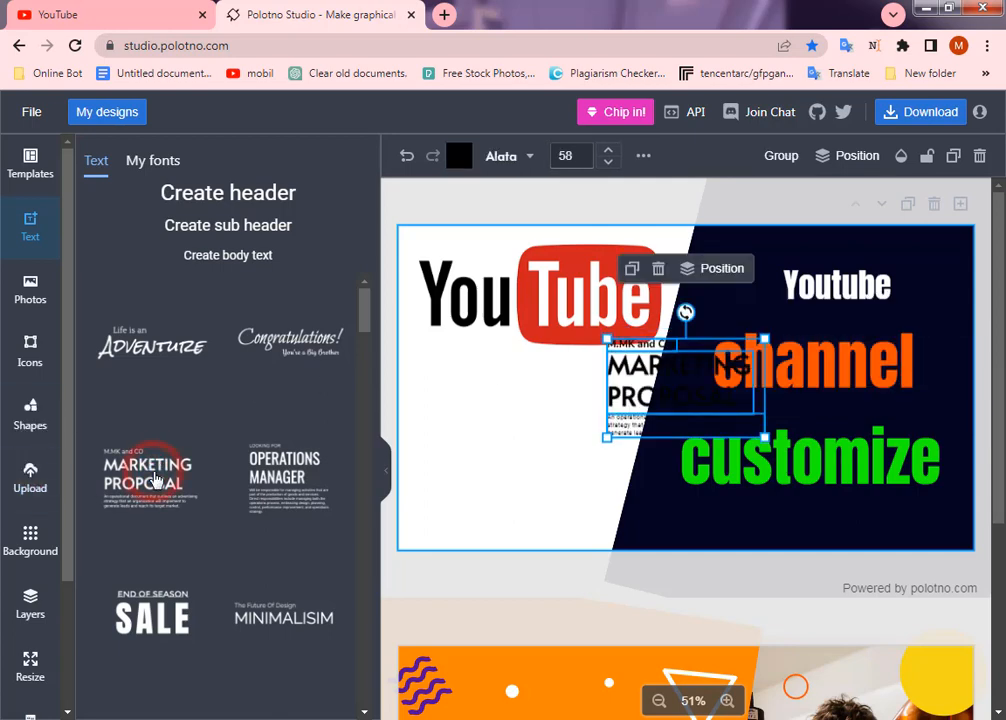
drag(600, 407, 411, 438)
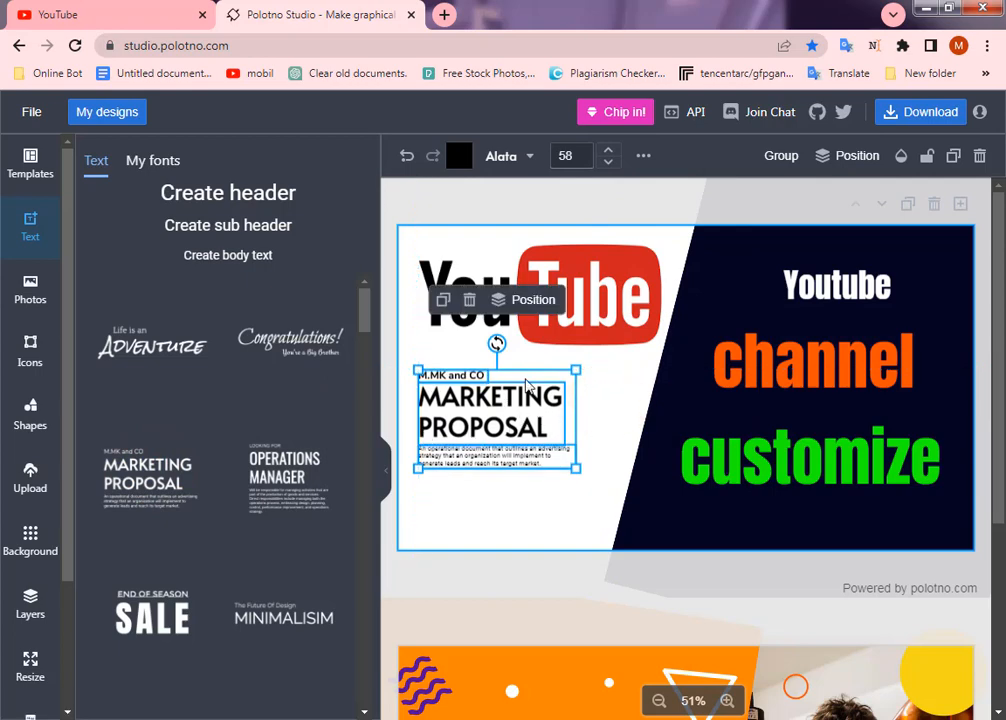
click(468, 300)
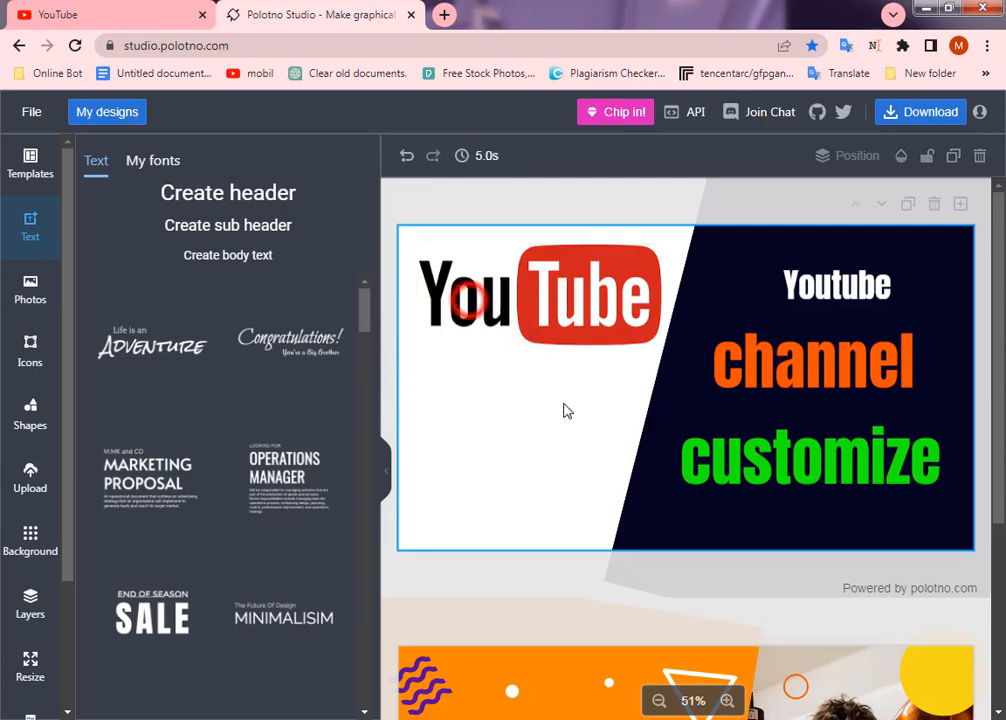
Check the finished sample thumbnail in Windows Photo Viewer and return to the design.
click(775, 372)
double_click(775, 372)
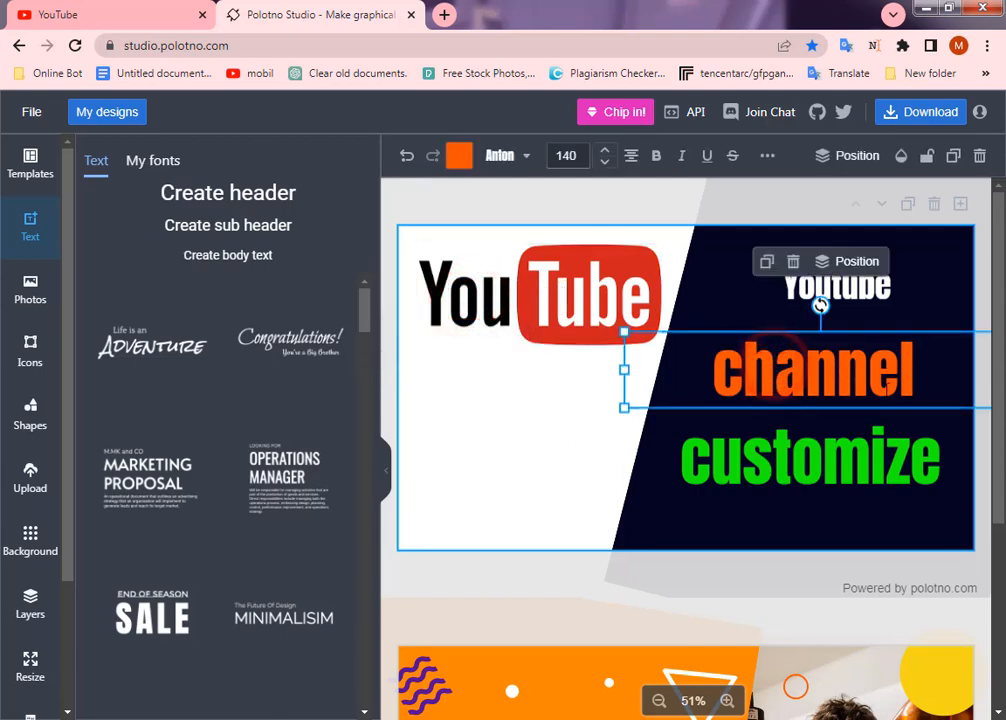
click(940, 287)
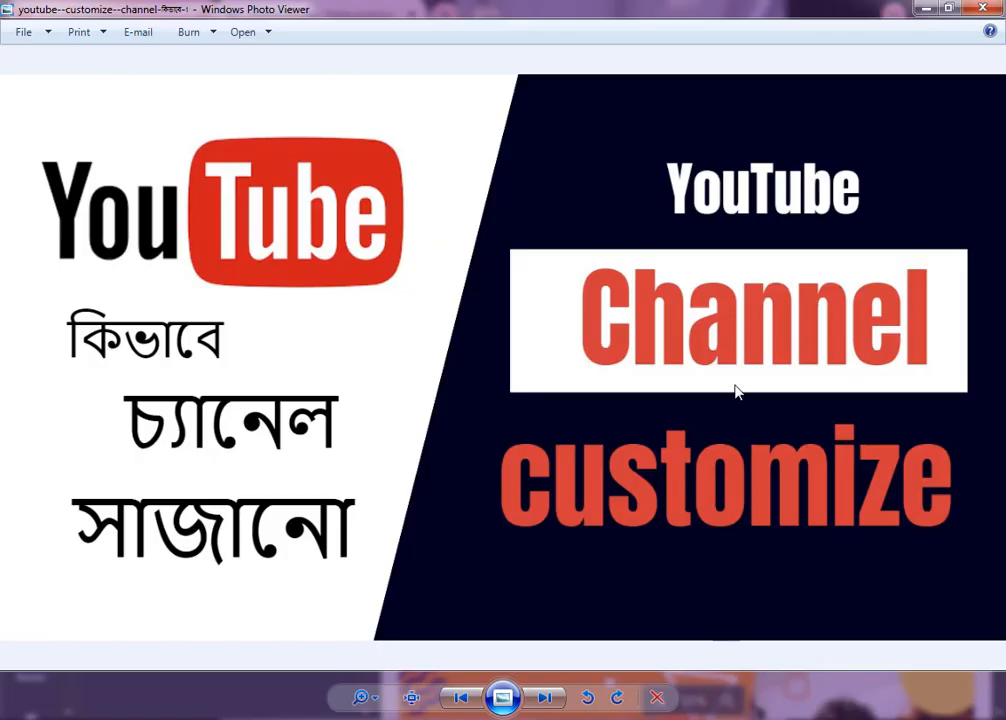
click(922, 10)
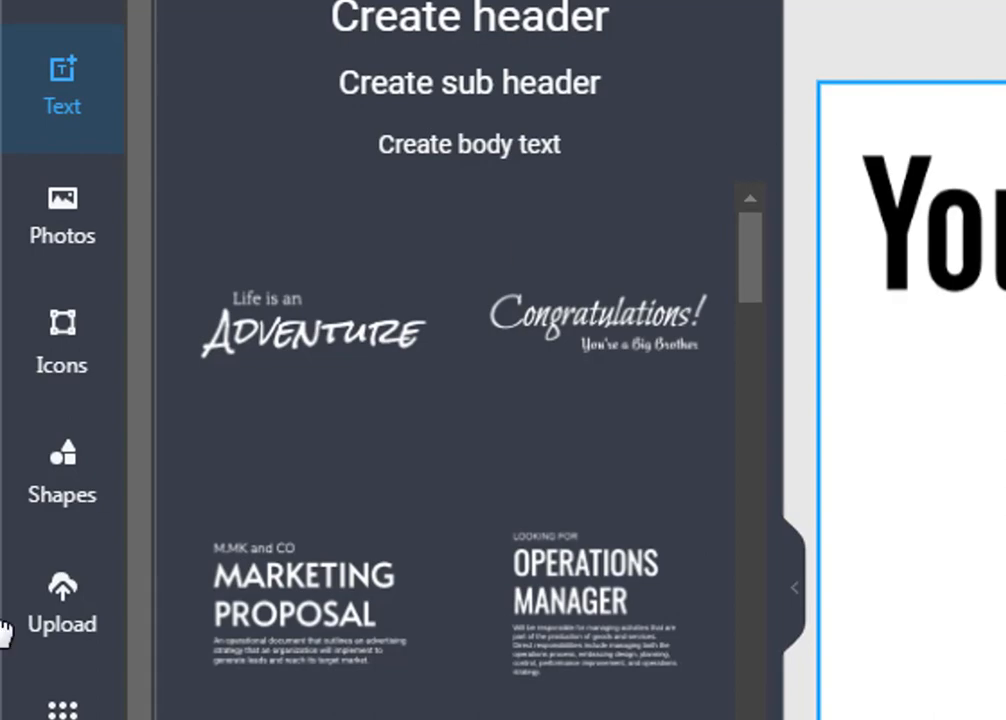
Add a solid blue square and stretch it into a wide bar across the word channel.
click(89, 499)
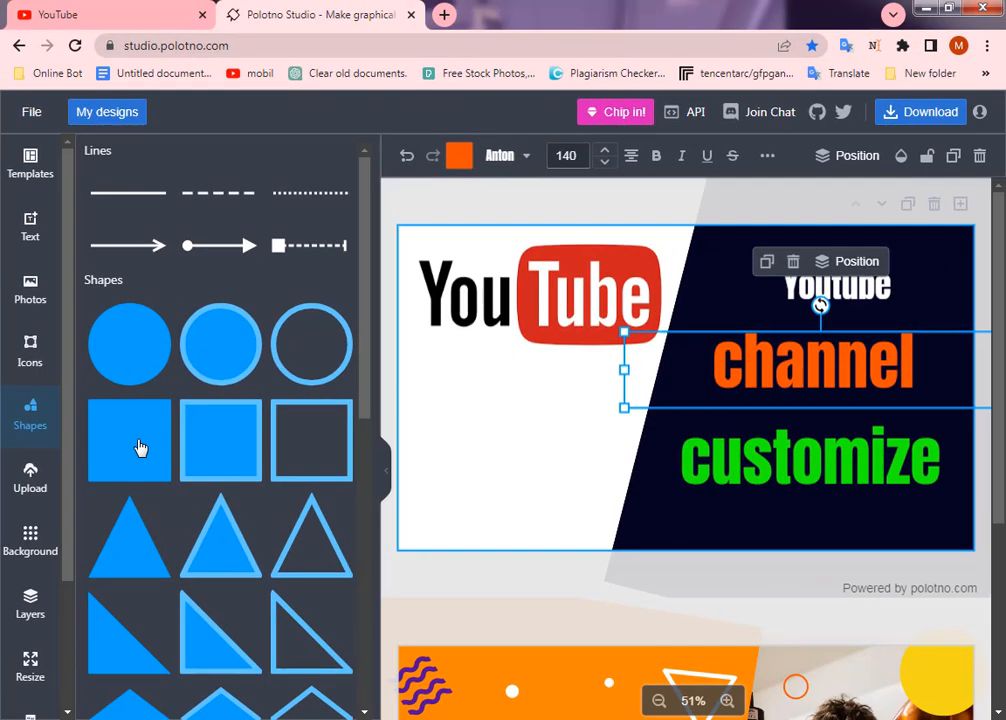
click(138, 445)
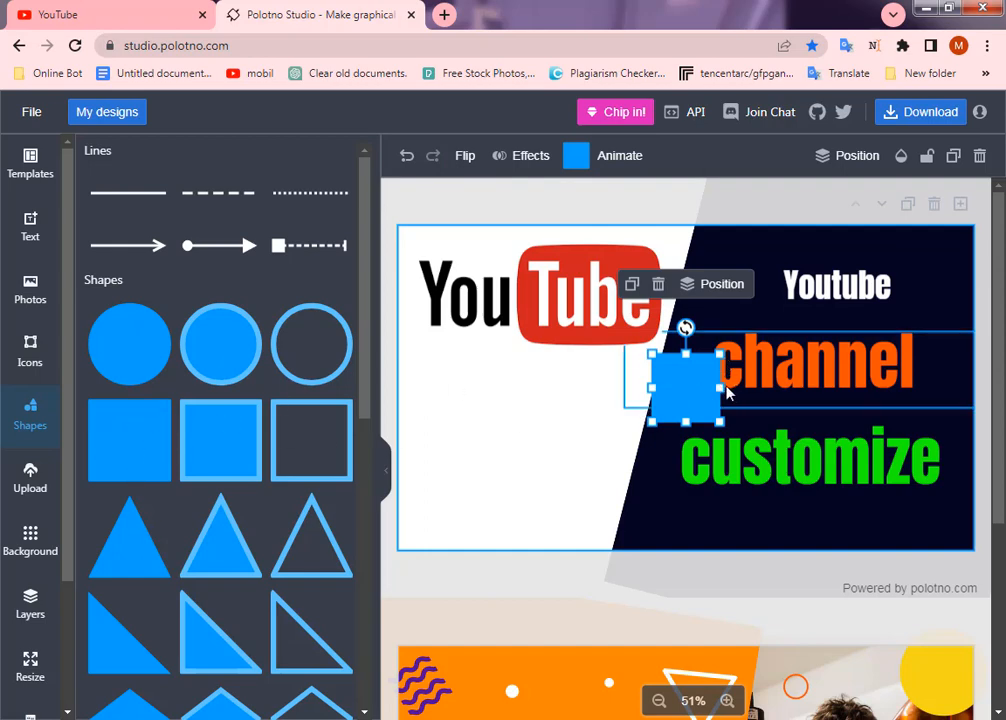
drag(719, 387, 945, 388)
drag(853, 397, 878, 402)
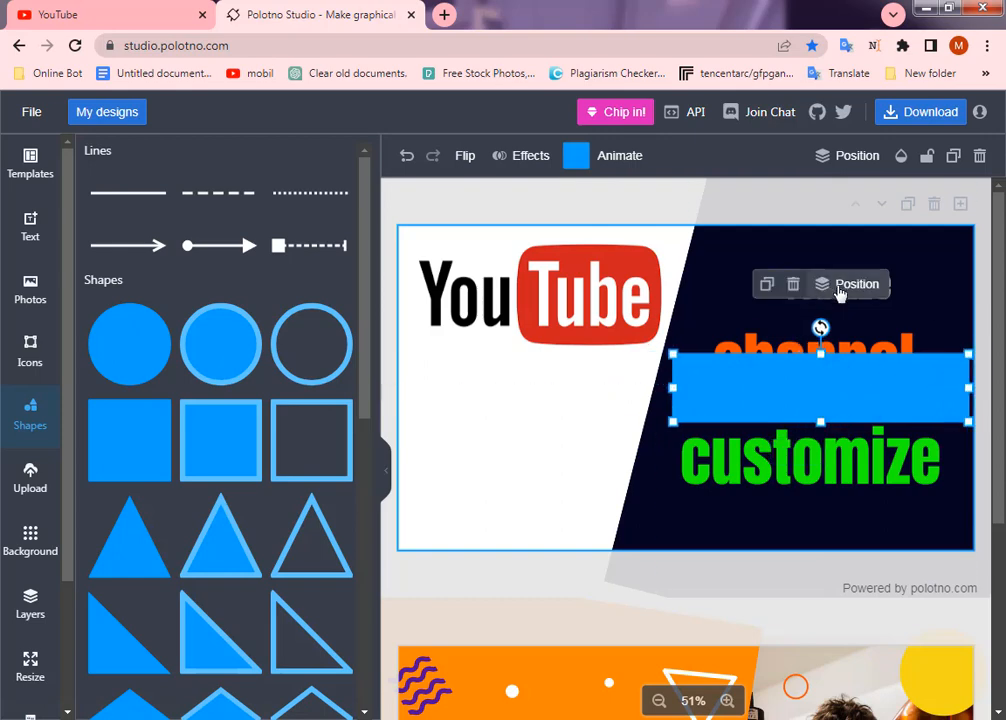
Try to place the blue bar behind the word channel by sending it to the bottom layer.
click(842, 284)
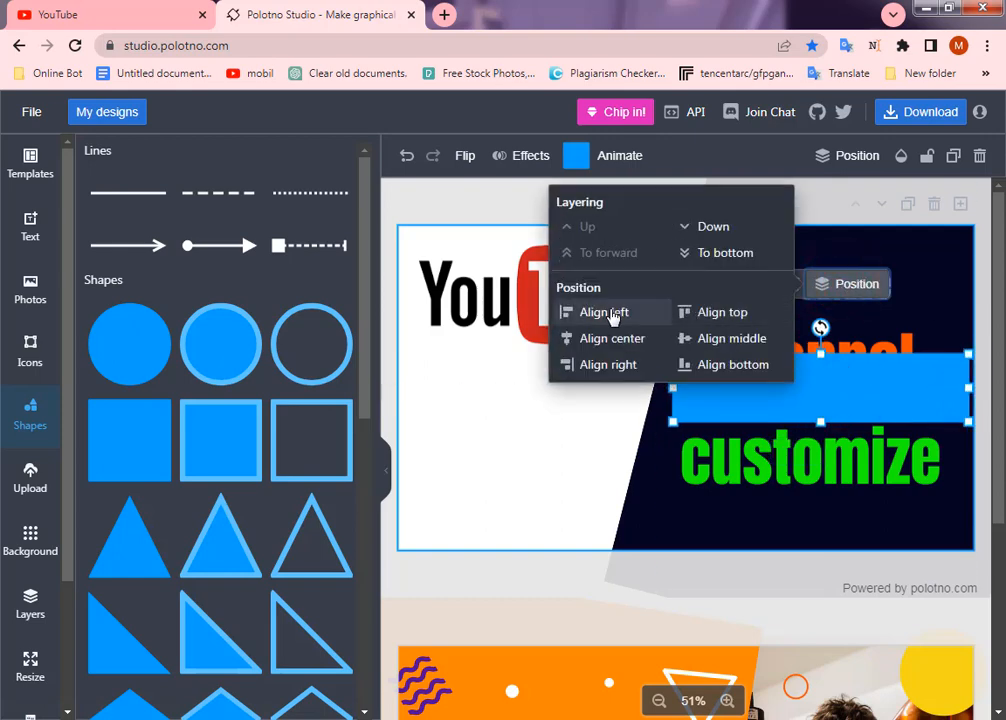
click(713, 231)
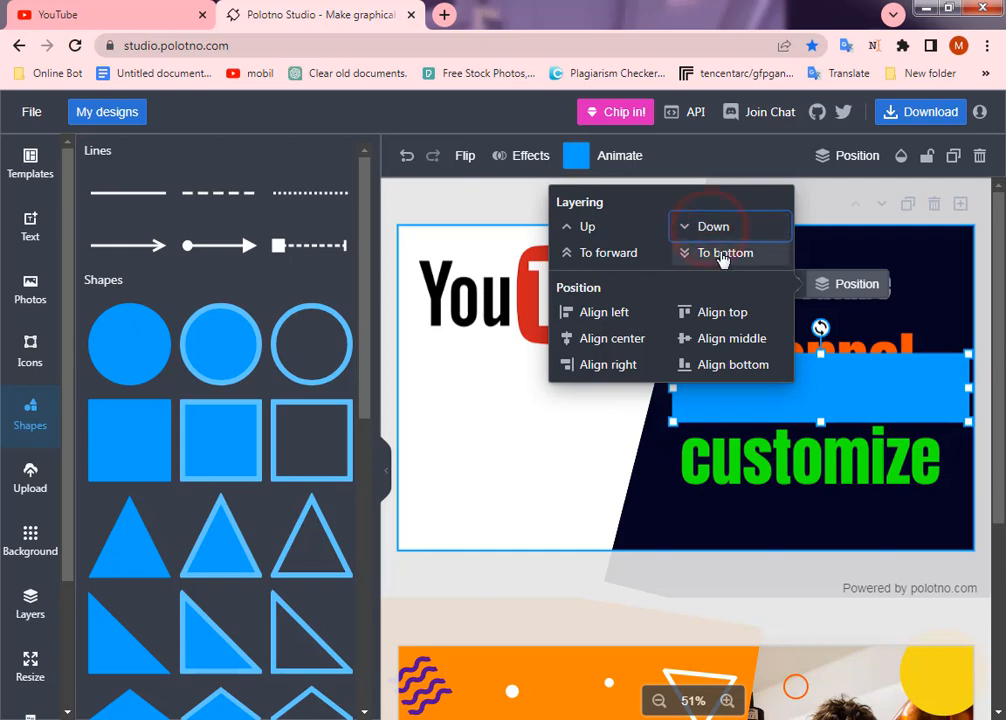
click(720, 254)
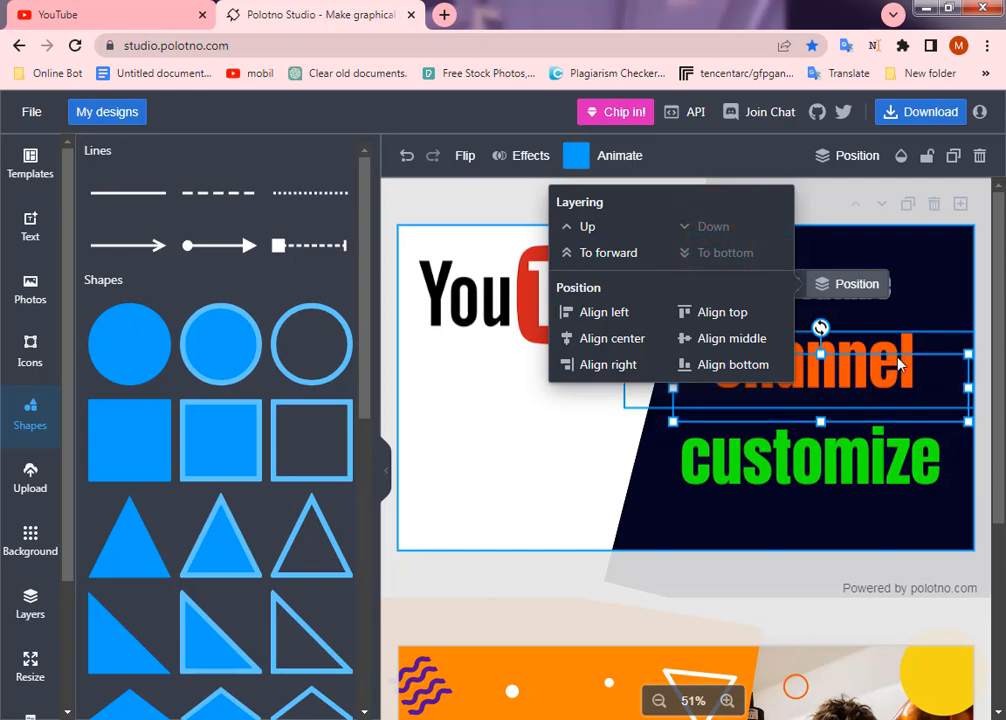
mouse_move(921, 395)
mouse_down()
mouse_move(935, 458)
mouse_move(934, 366)
mouse_move(921, 395)
mouse_move(928, 410)
mouse_up()
click(914, 258)
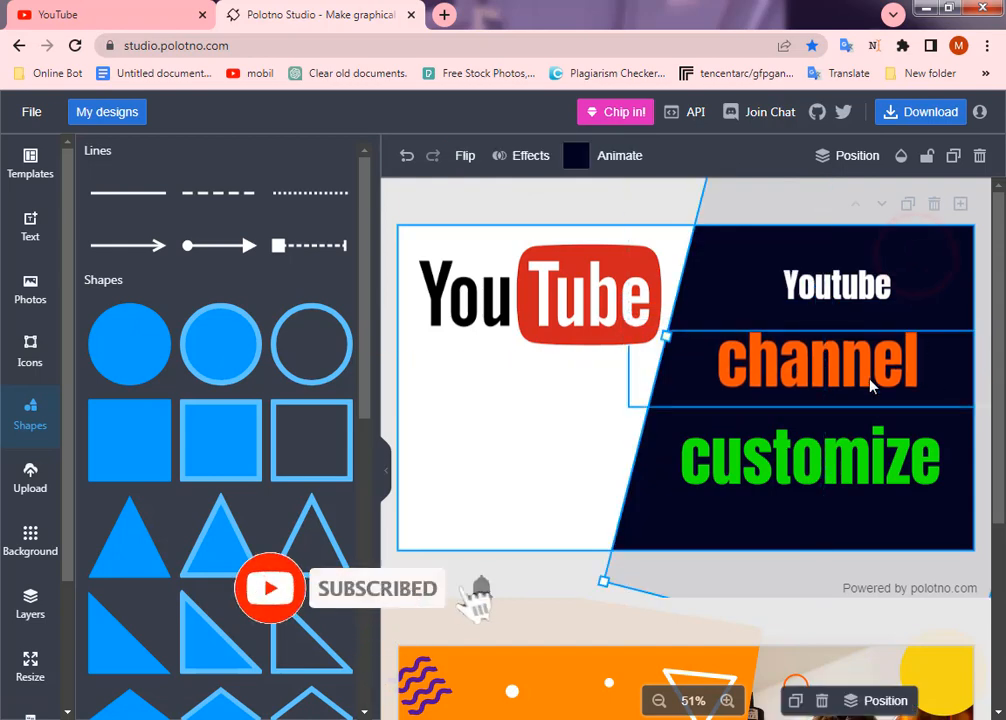
Add another solid blue square, widen it into a bar and place it over the lower part of channel.
click(132, 450)
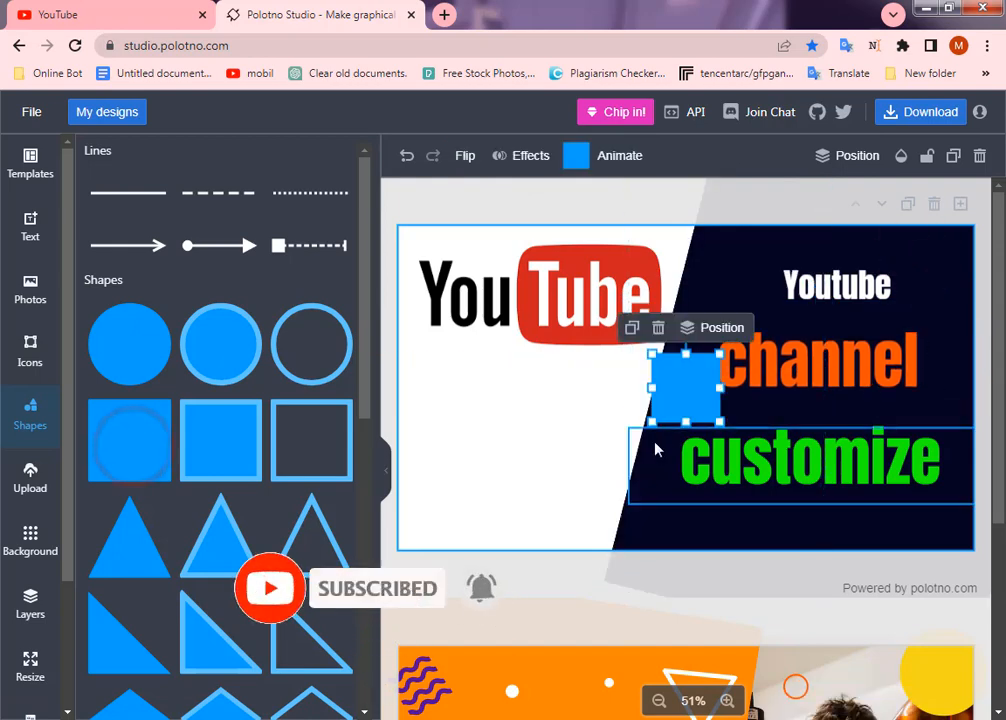
drag(720, 387, 752, 388)
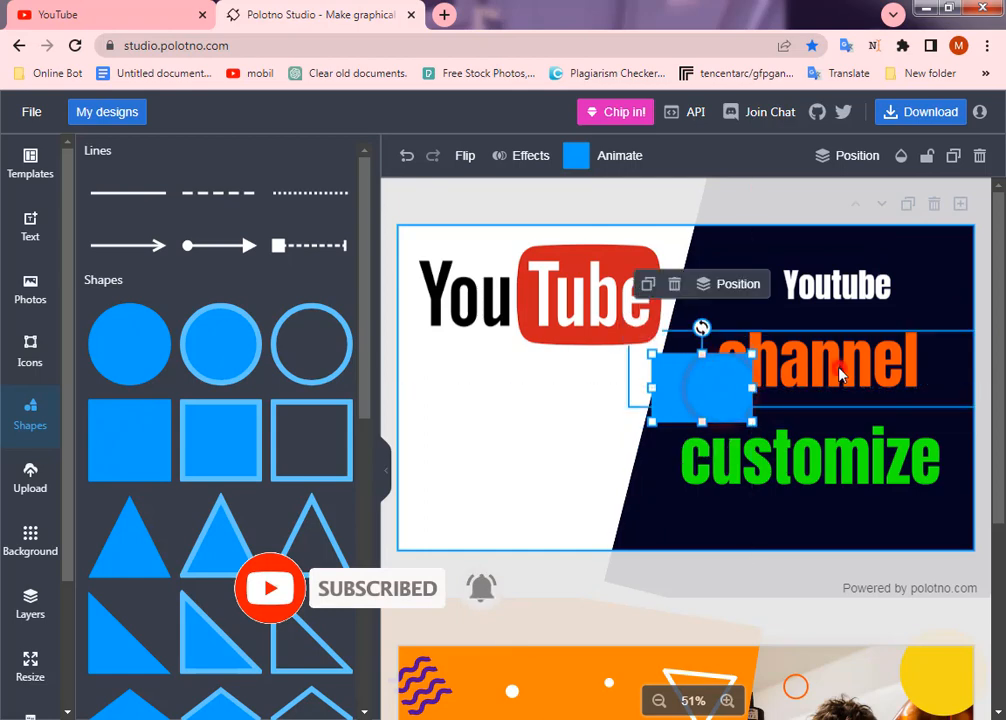
click(838, 376)
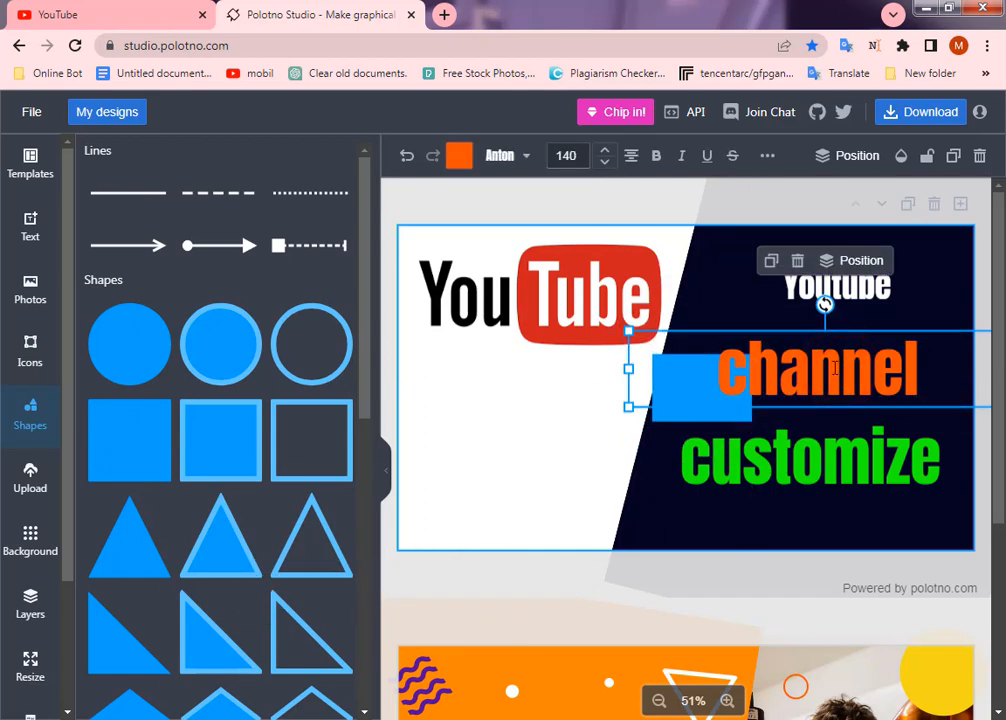
click(705, 414)
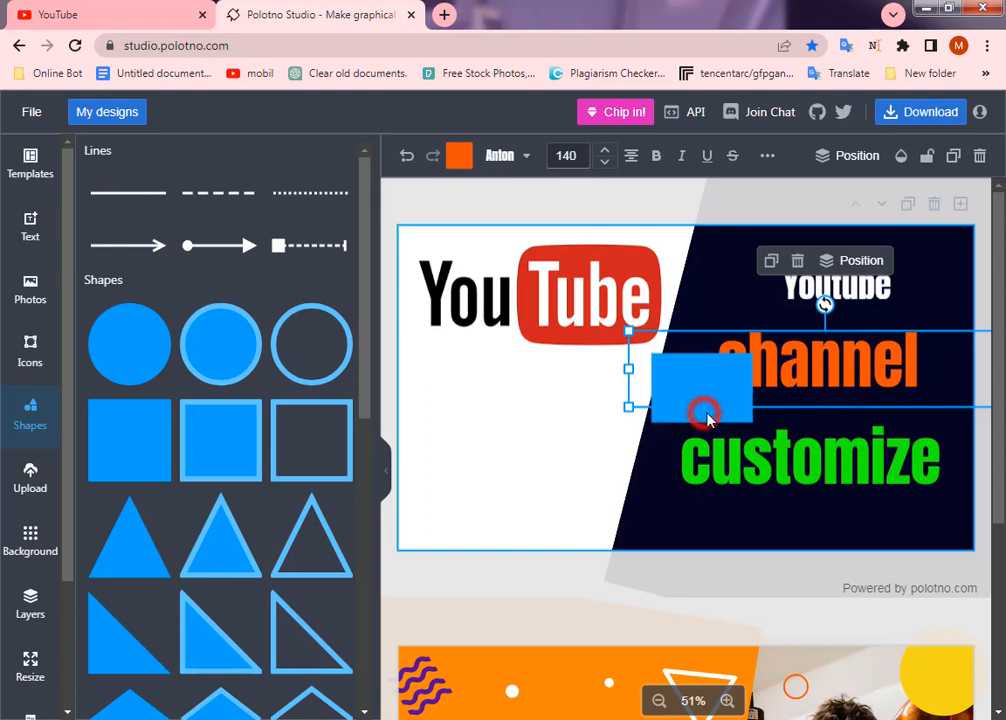
drag(705, 414, 746, 392)
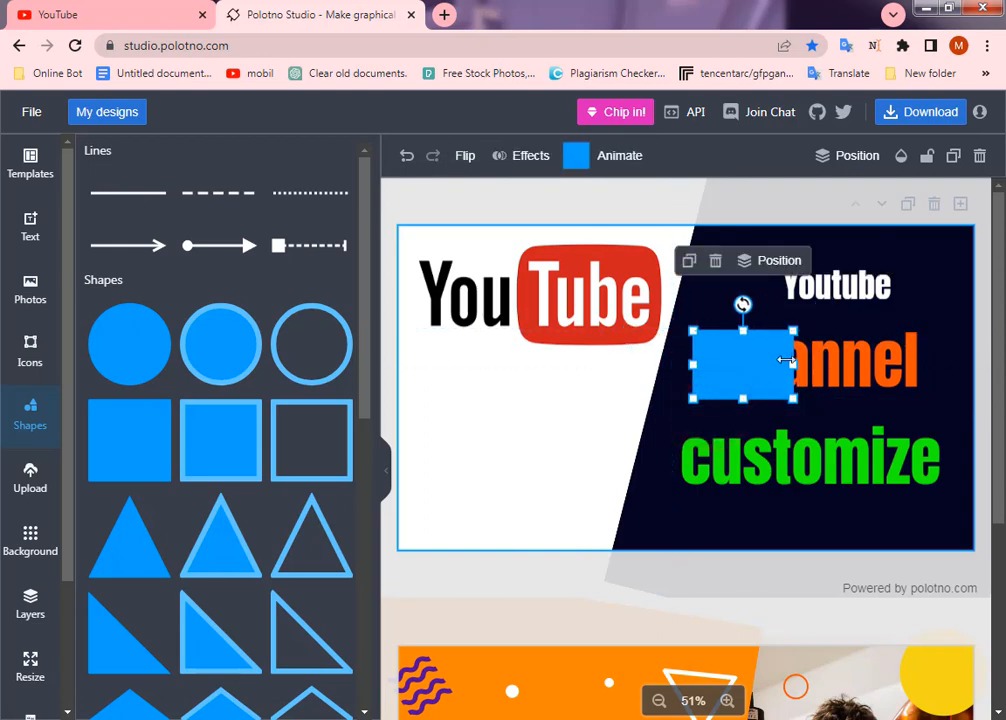
drag(790, 362, 933, 412)
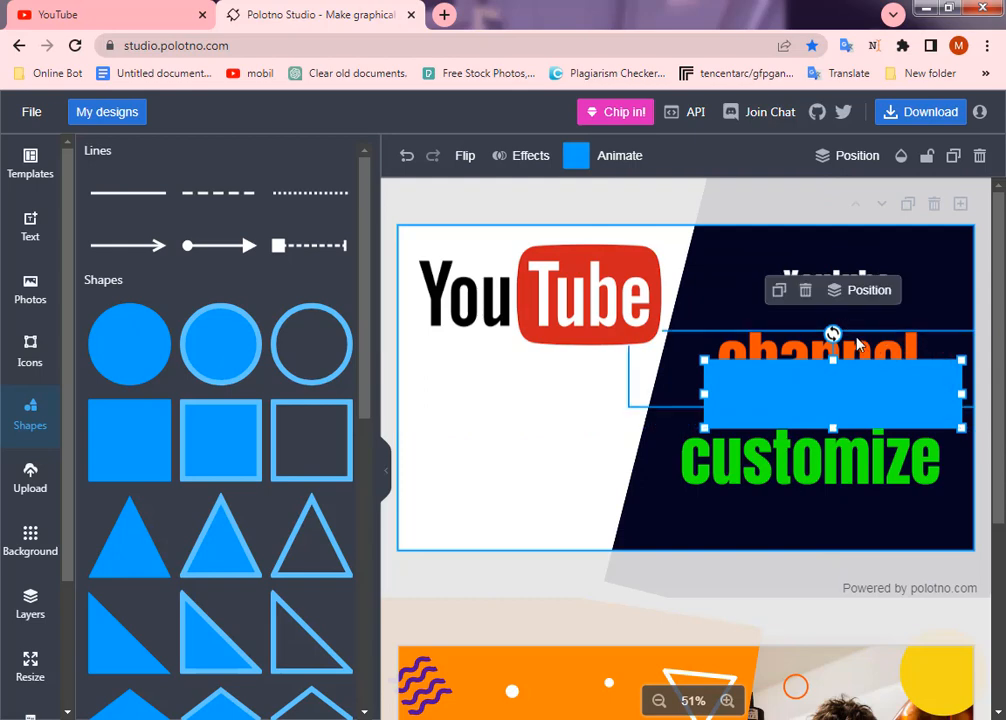
Raise the channel text one layer so it sits in front of the blue bar.
click(862, 350)
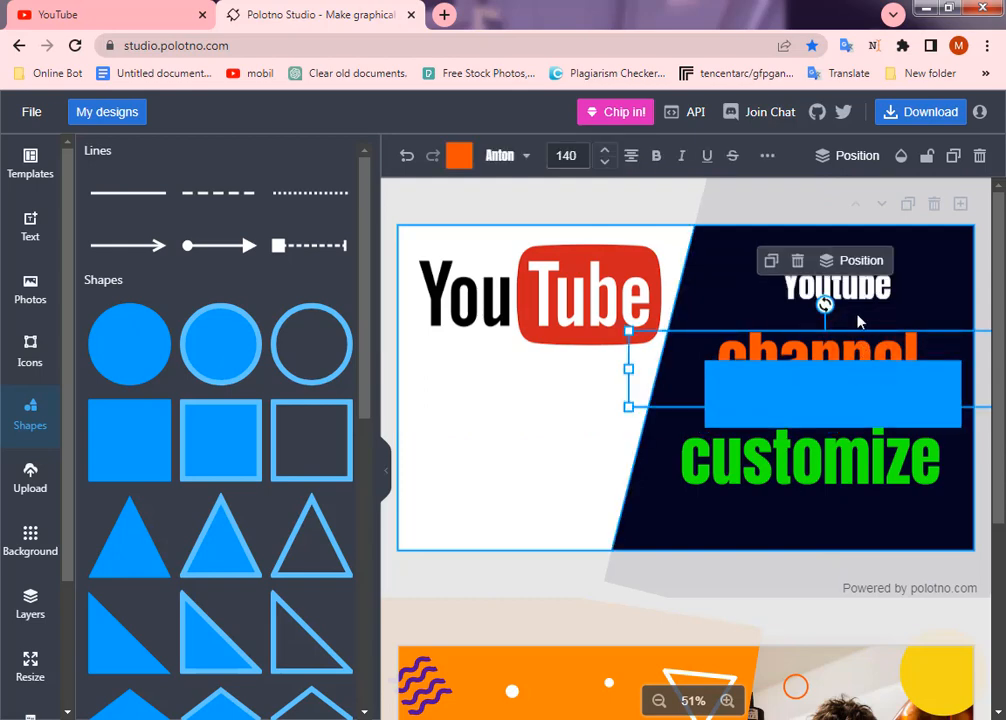
click(845, 264)
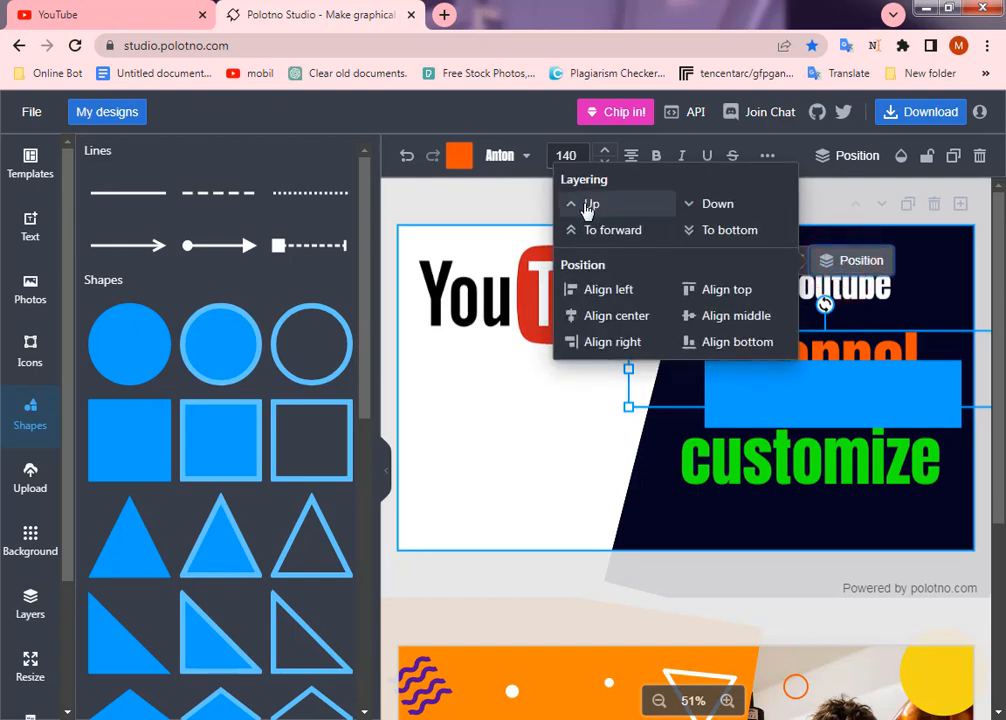
click(587, 206)
click(609, 238)
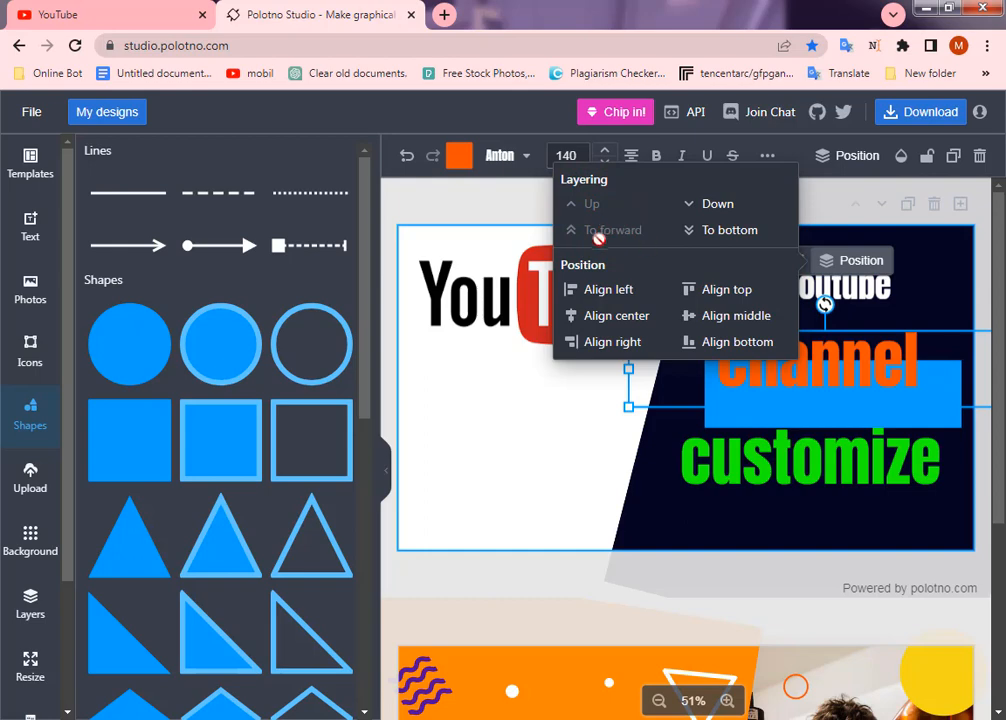
Move the blue bar up behind the word channel and widen it to about 597 x 150.
click(933, 405)
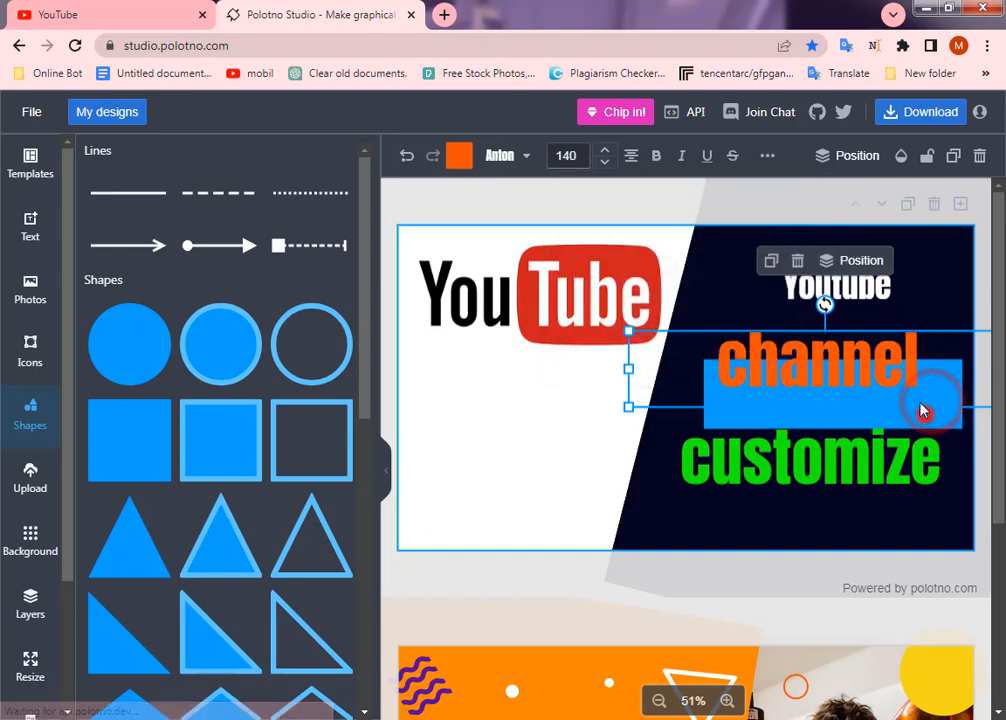
click(921, 399)
drag(921, 391, 960, 363)
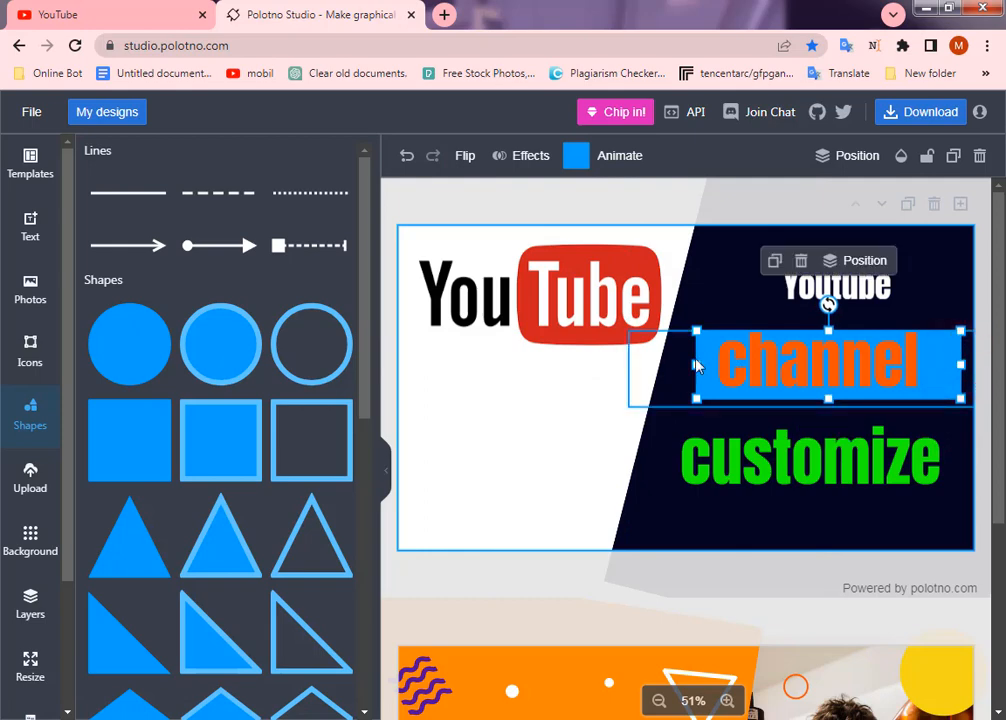
drag(696, 364, 691, 364)
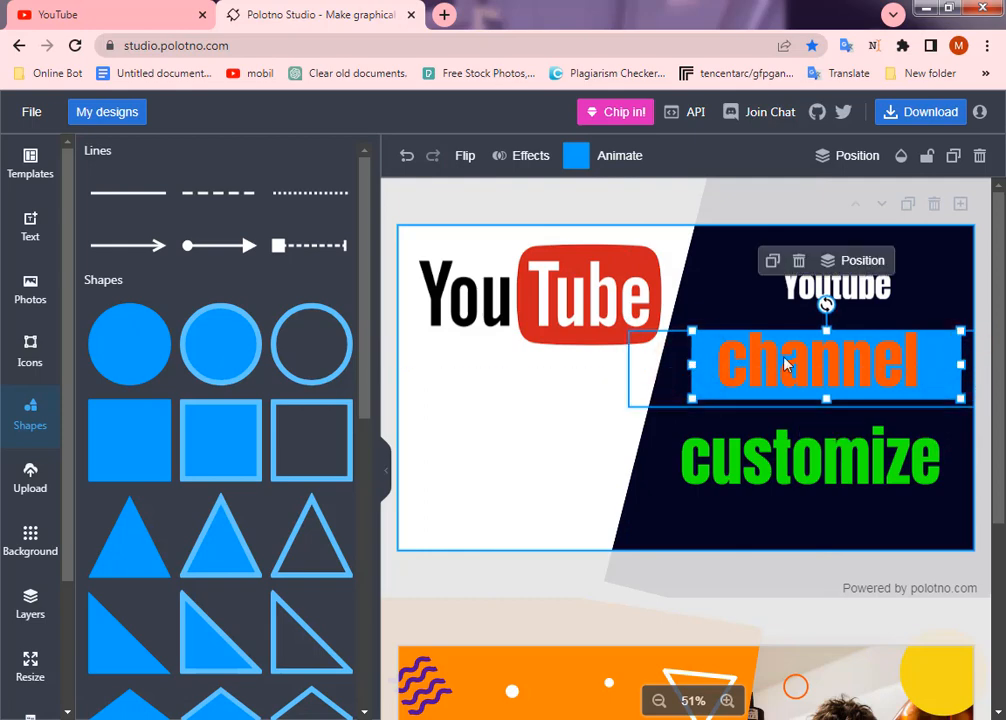
drag(826, 328, 826, 328)
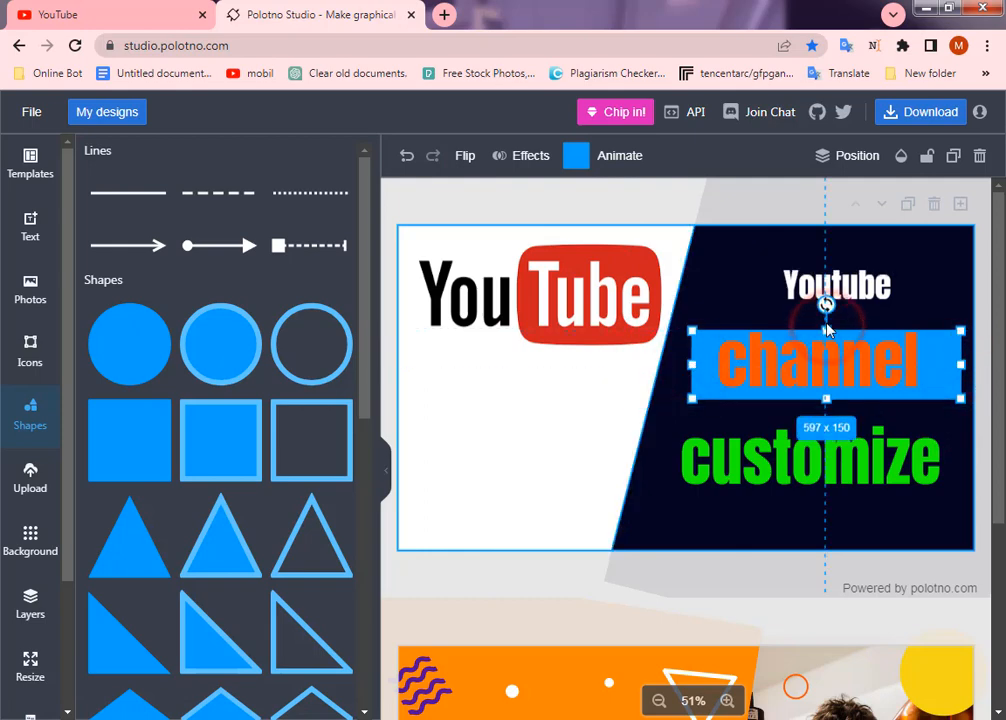
Change the channel text colour to white (FFFFFF).
click(950, 375)
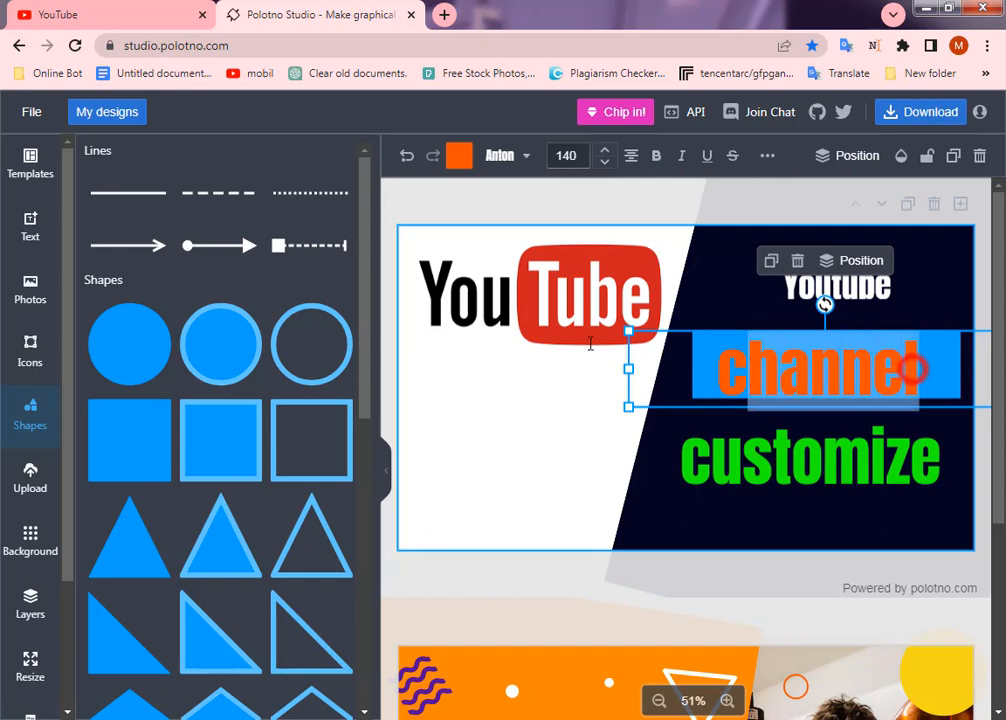
click(460, 166)
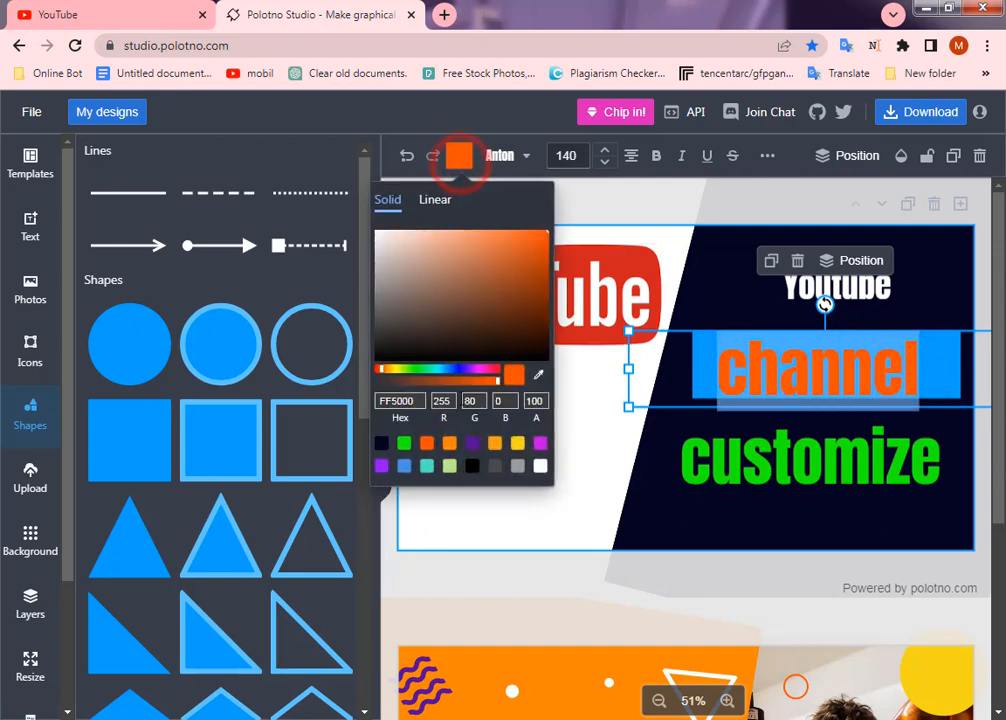
click(541, 468)
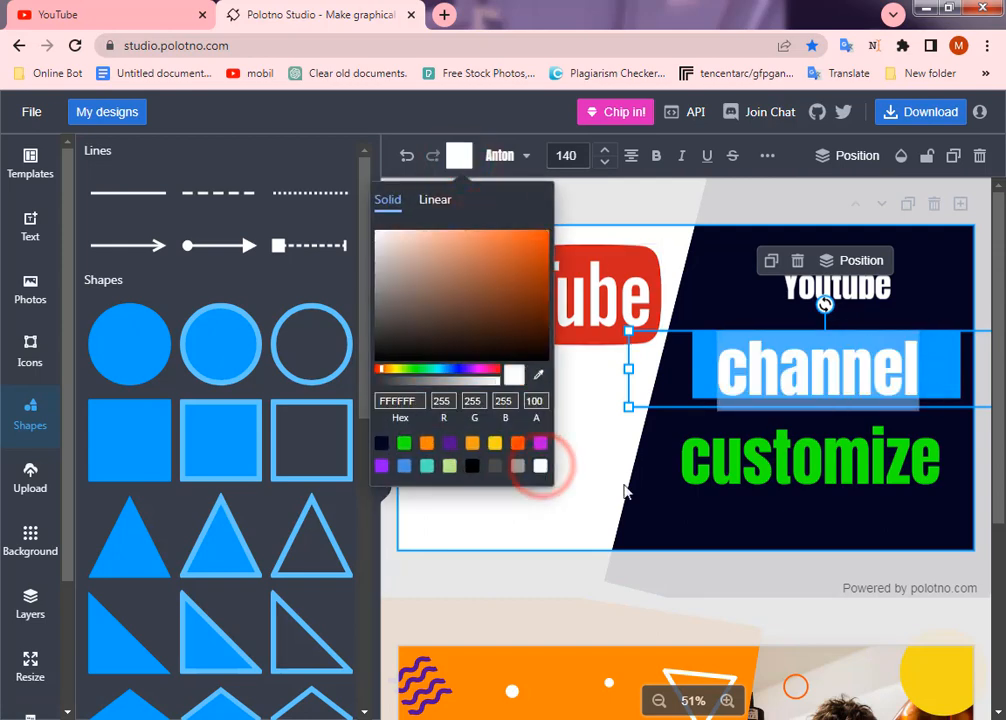
click(655, 500)
double_click(958, 377)
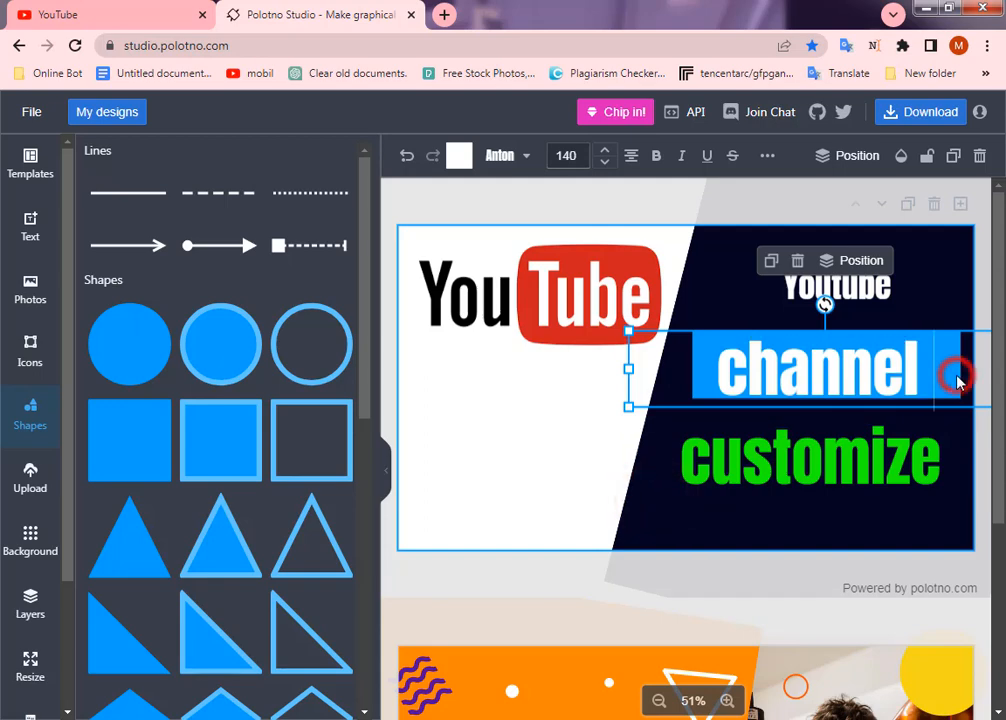
click(840, 552)
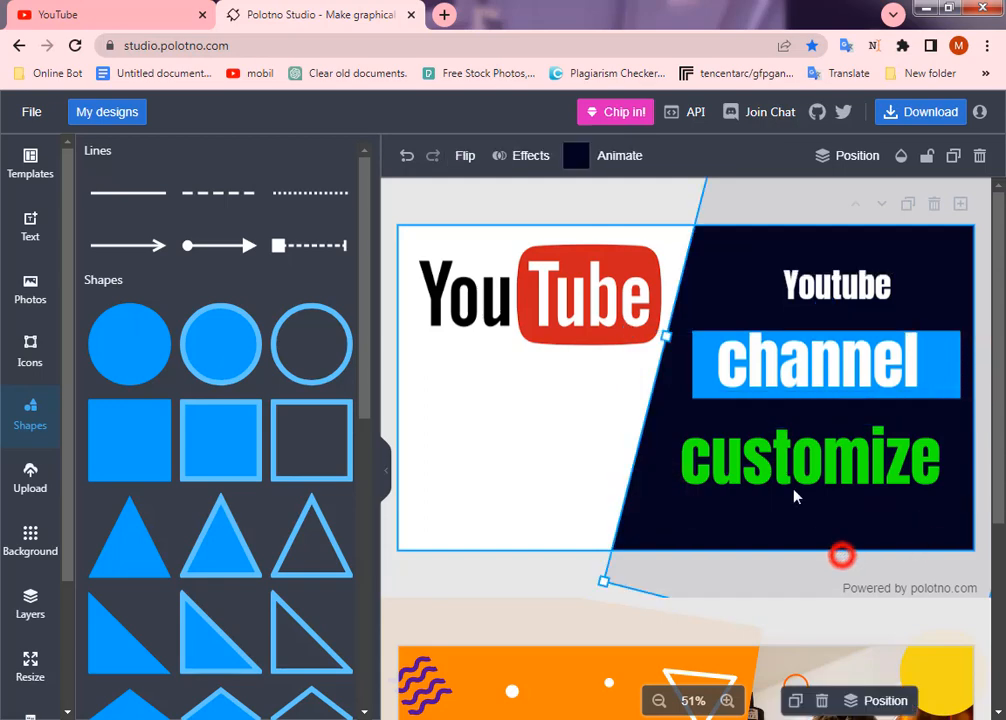
Try to reposition the channel text vertically on the blue bar.
click(707, 390)
drag(707, 392, 708, 388)
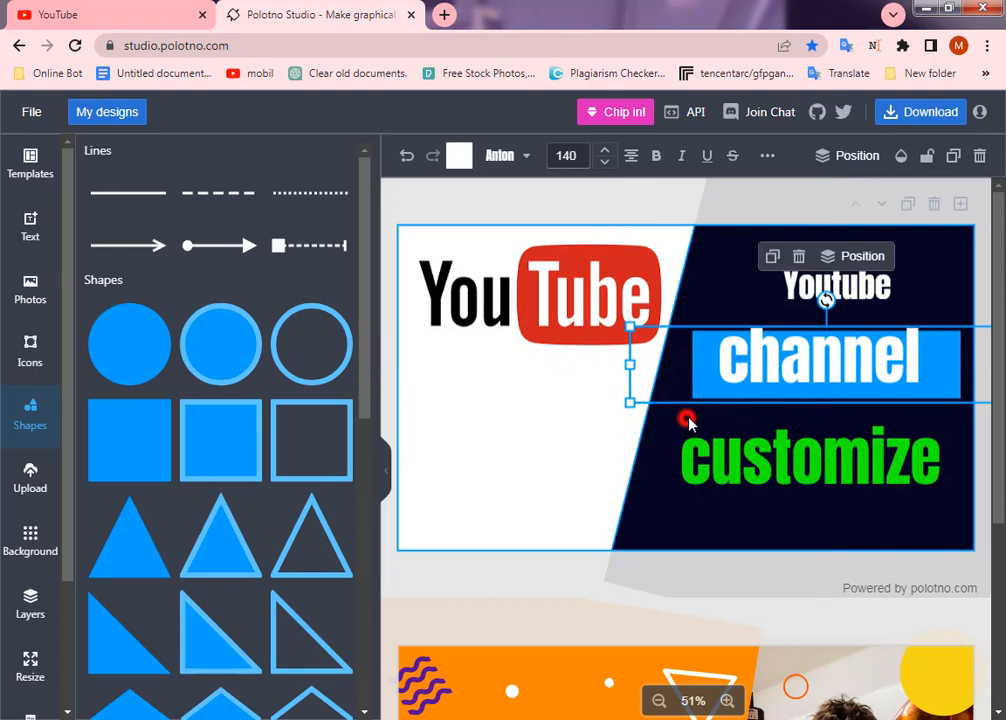
click(688, 422)
Recolour the blue bar to pinkish red (E3506F).
click(940, 362)
click(576, 158)
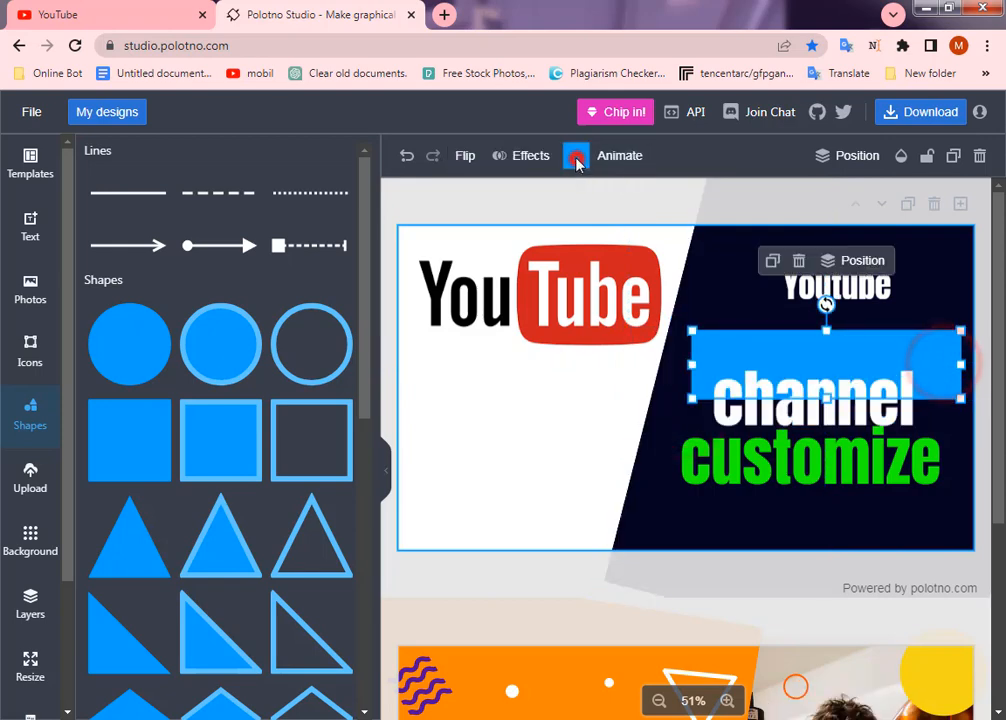
double_click(629, 443)
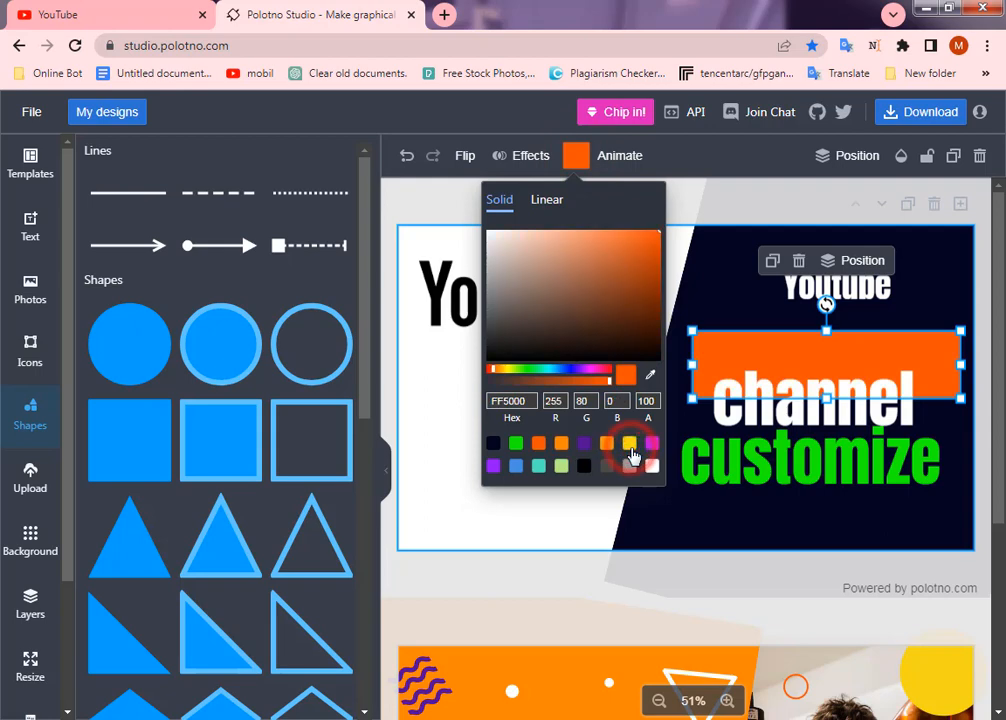
click(634, 445)
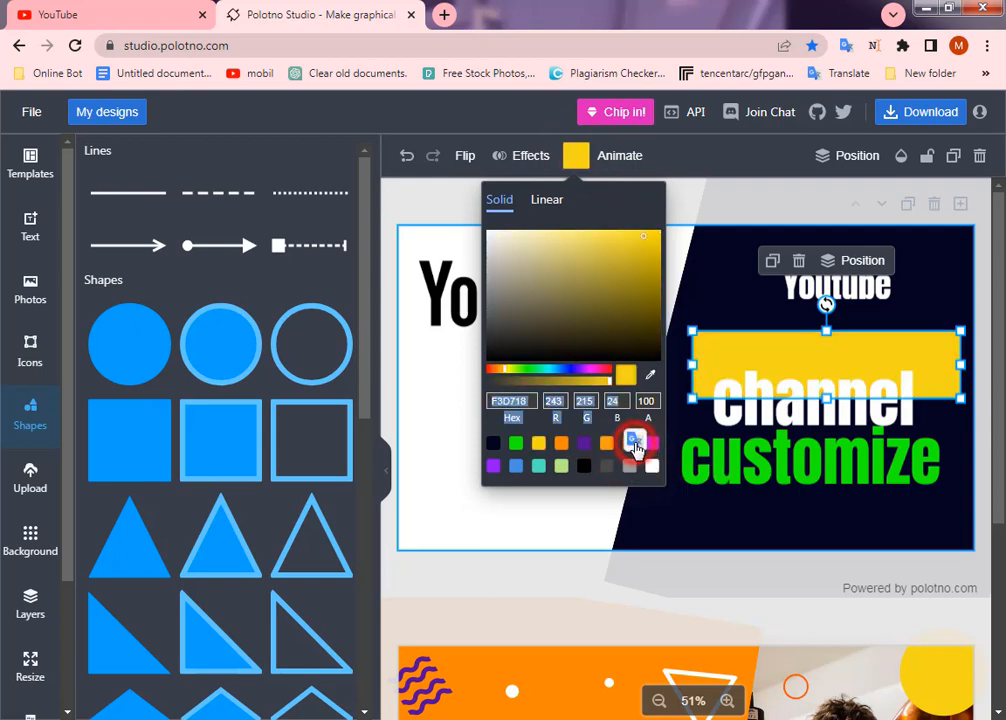
click(539, 467)
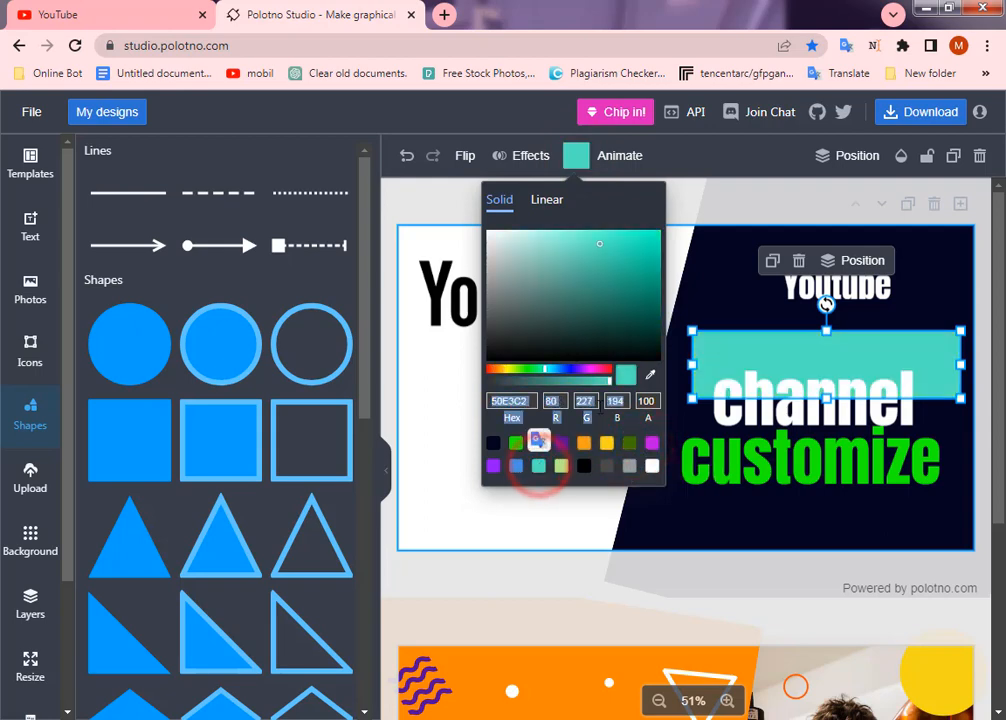
click(605, 369)
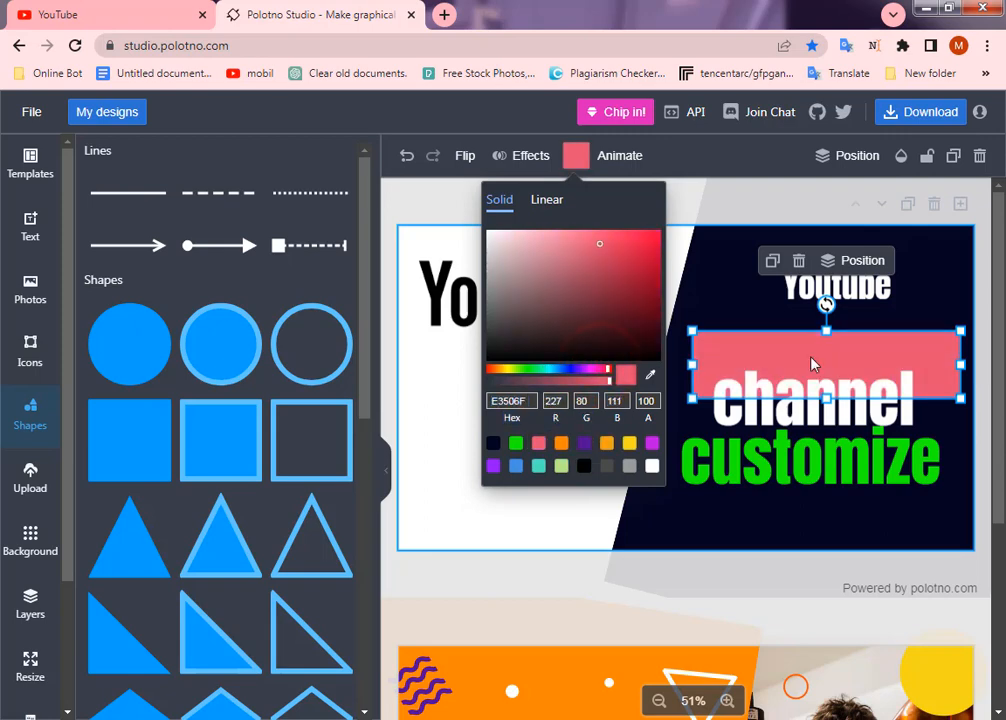
click(412, 190)
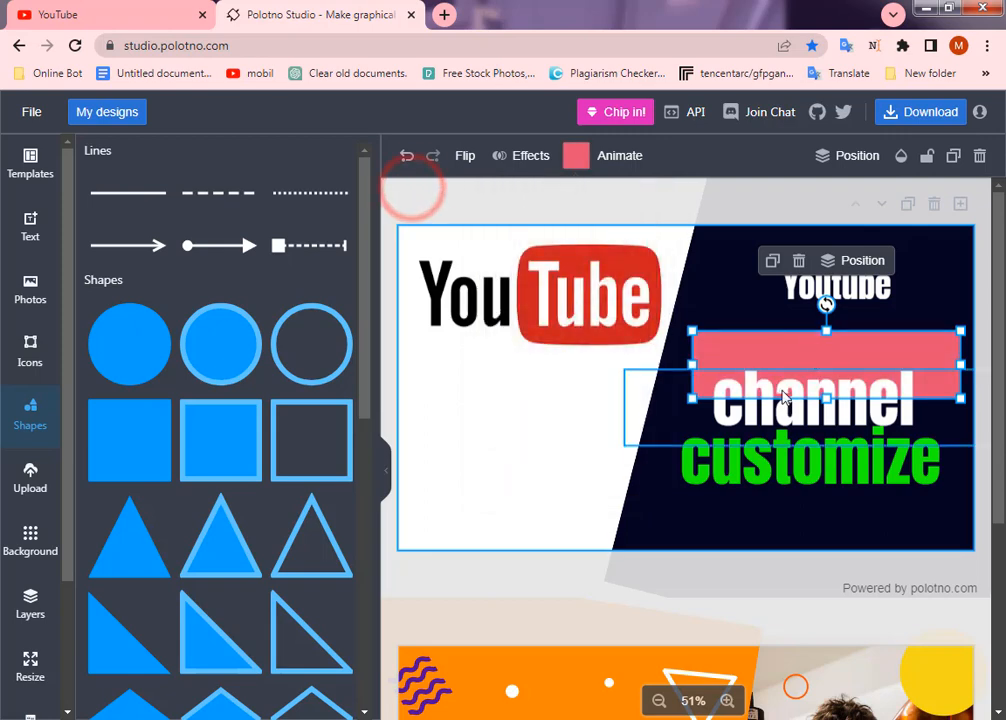
Move the channel text back up so it sits centred on the pinkish-red bar.
click(787, 370)
drag(787, 370, 799, 359)
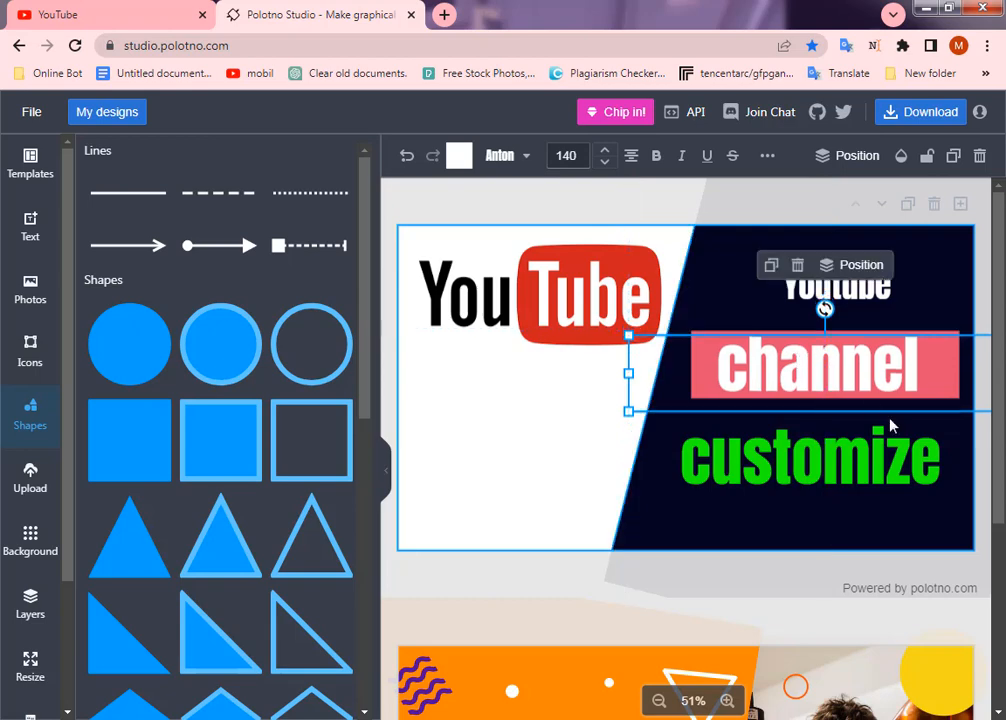
click(670, 543)
click(474, 428)
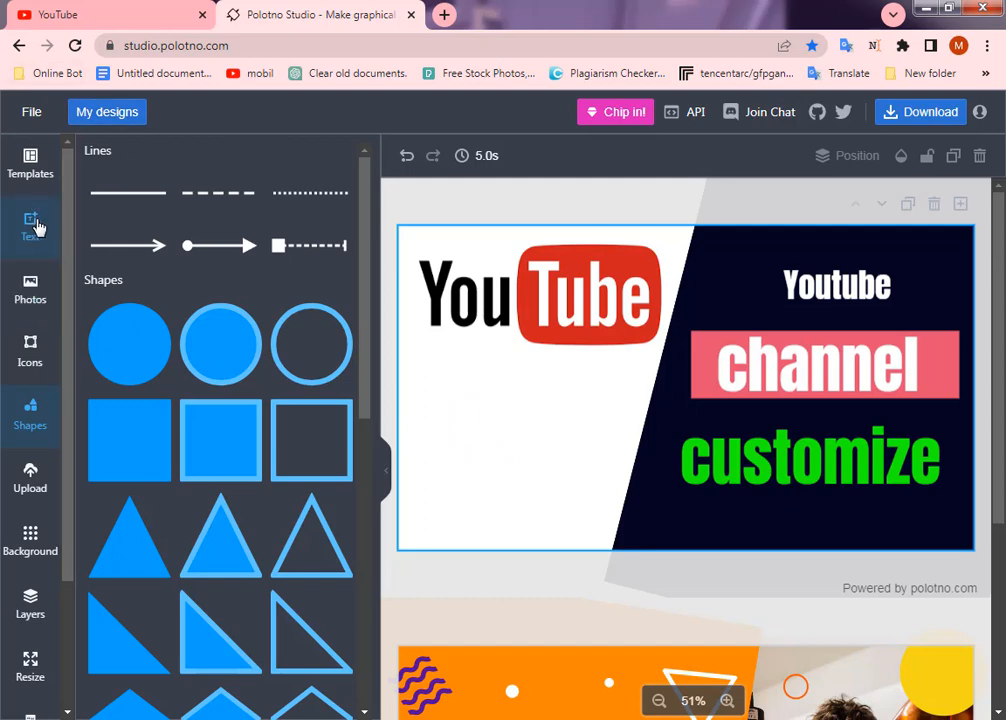
Open the custom fonts and look at the font upload file browser, cancelling without choosing a file.
click(37, 229)
click(150, 162)
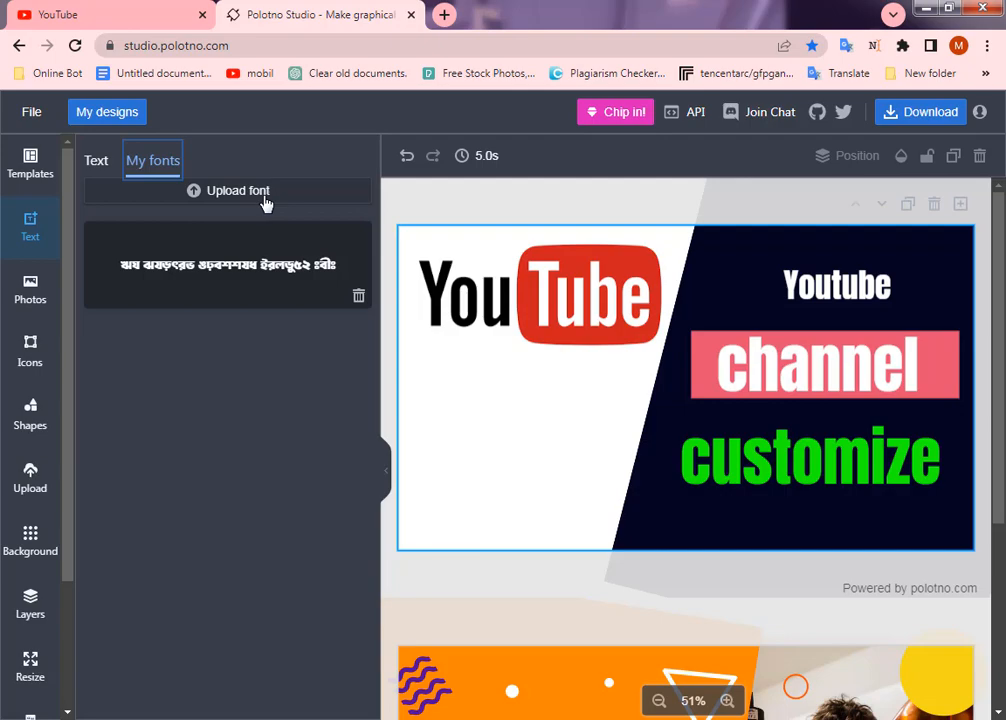
click(264, 199)
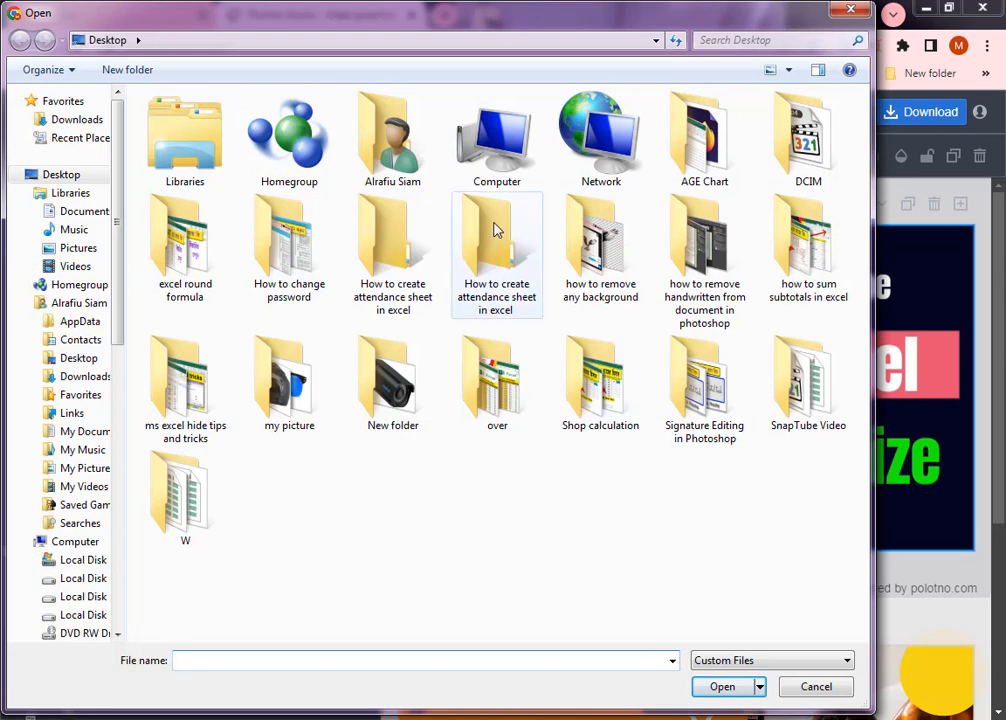
click(558, 393)
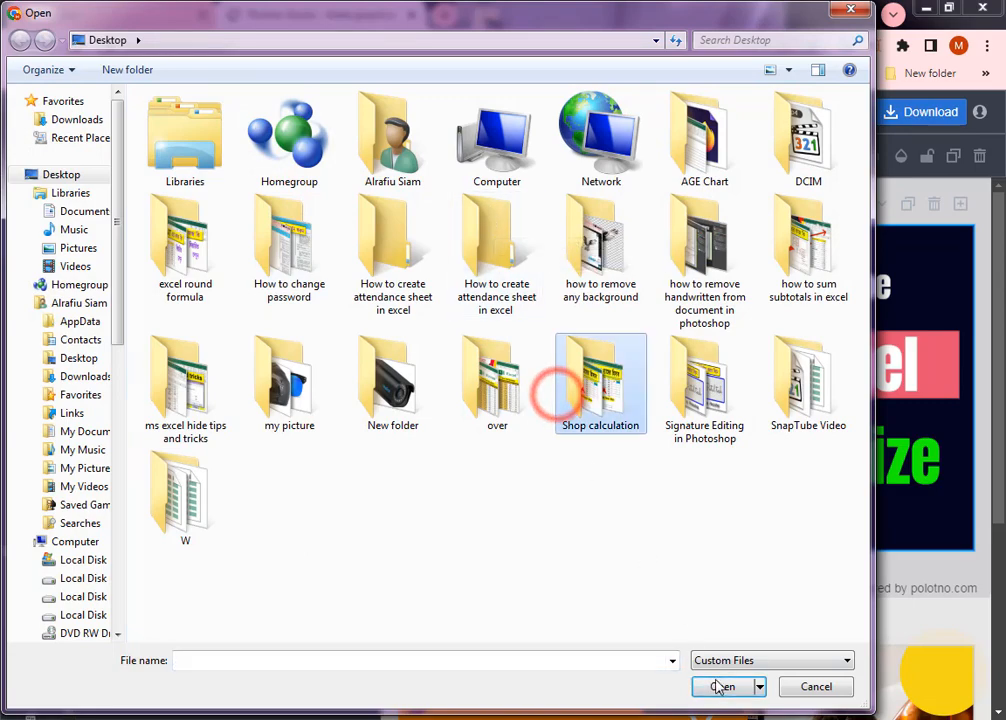
click(812, 688)
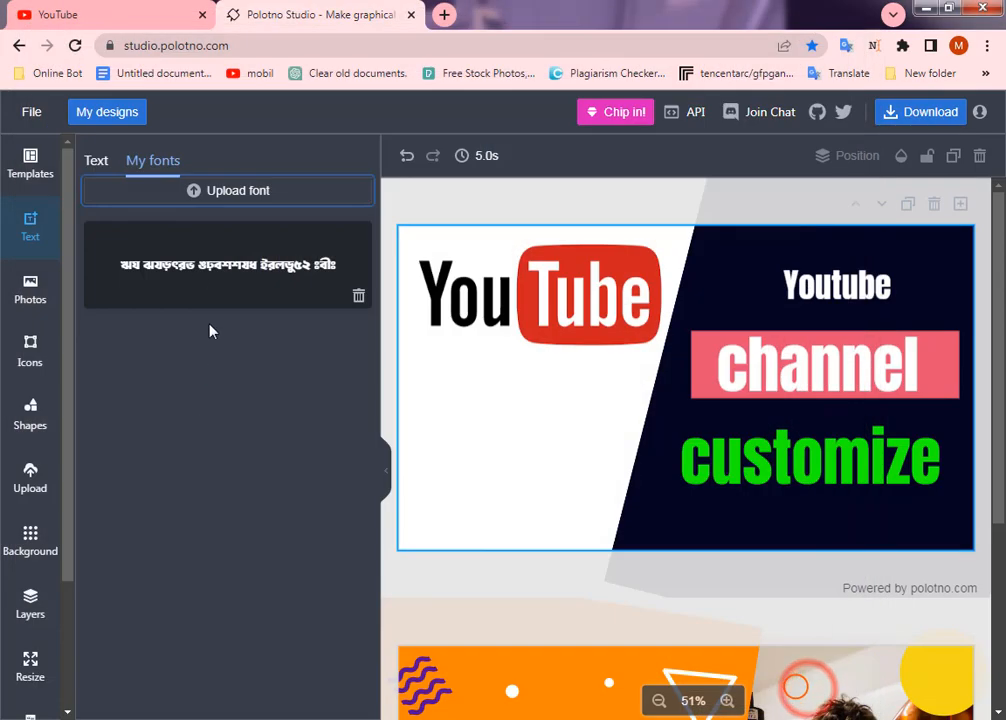
Add a text in the uploaded Bengali font and place it on the white area below the YouTube logo.
click(191, 264)
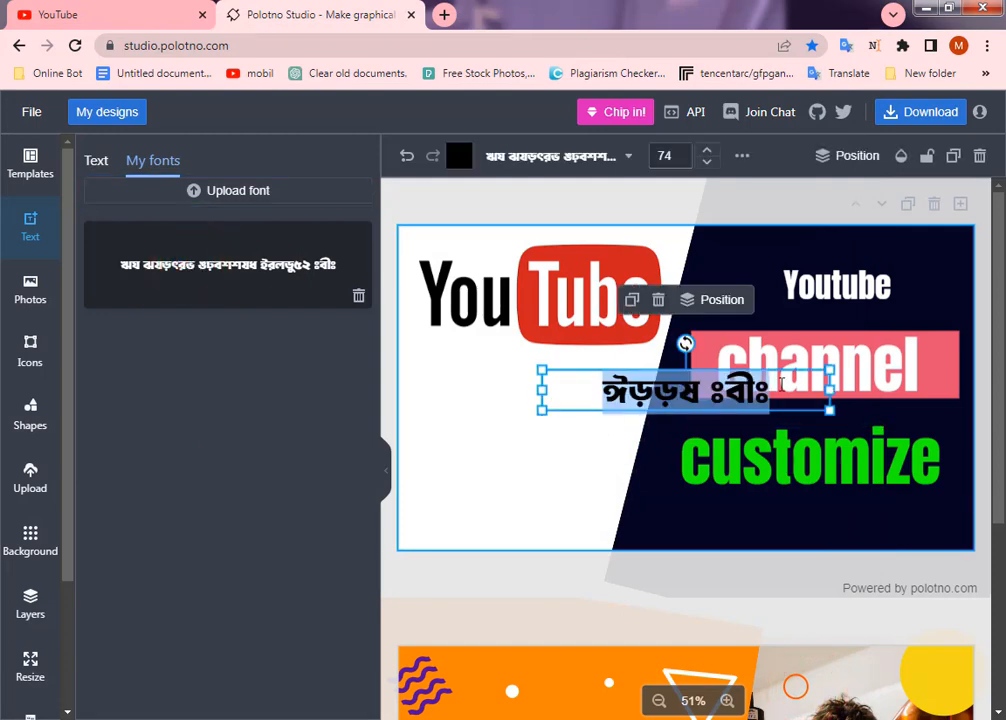
click(575, 433)
drag(638, 395, 478, 413)
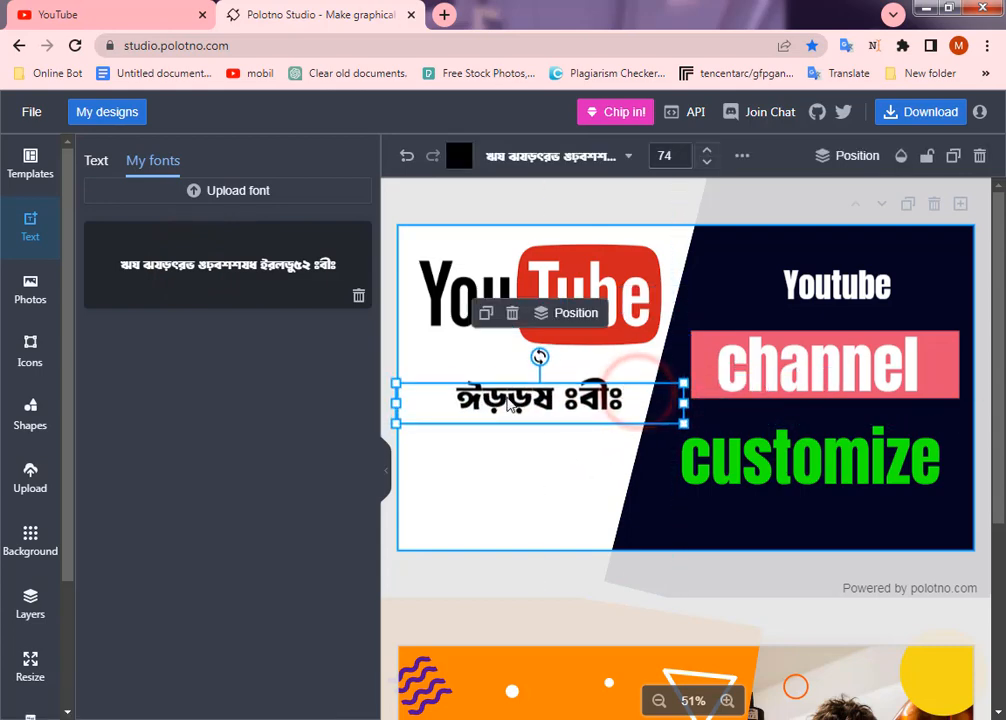
Replace the Bengali placeholder text with "কিভাবে" and move it up just under the YouTube logo.
double_click(558, 400)
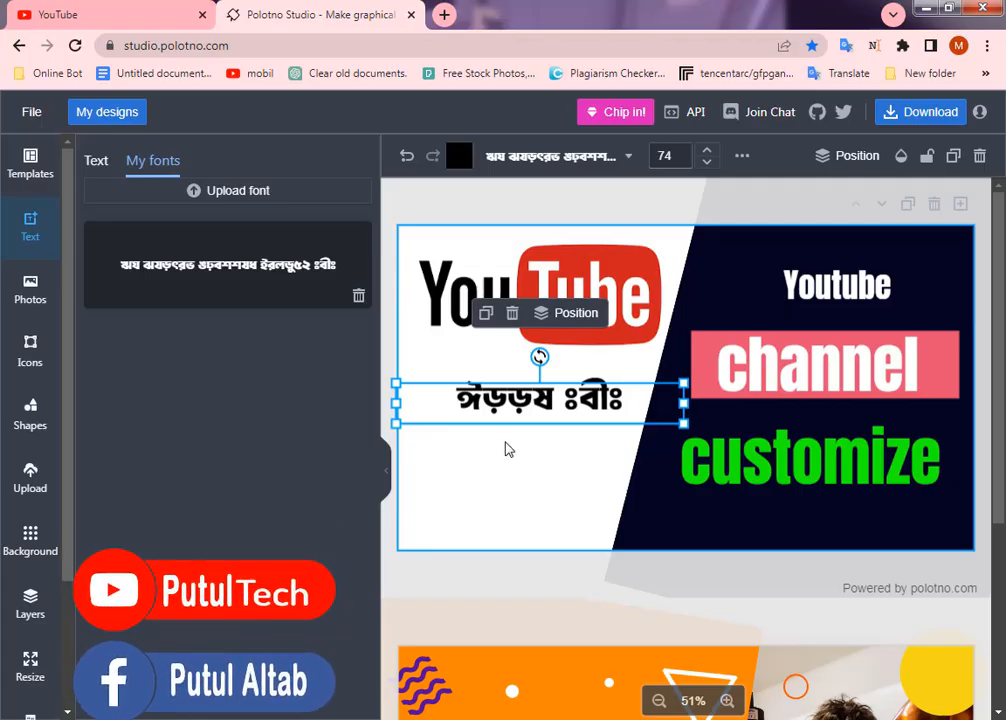
double_click(627, 404)
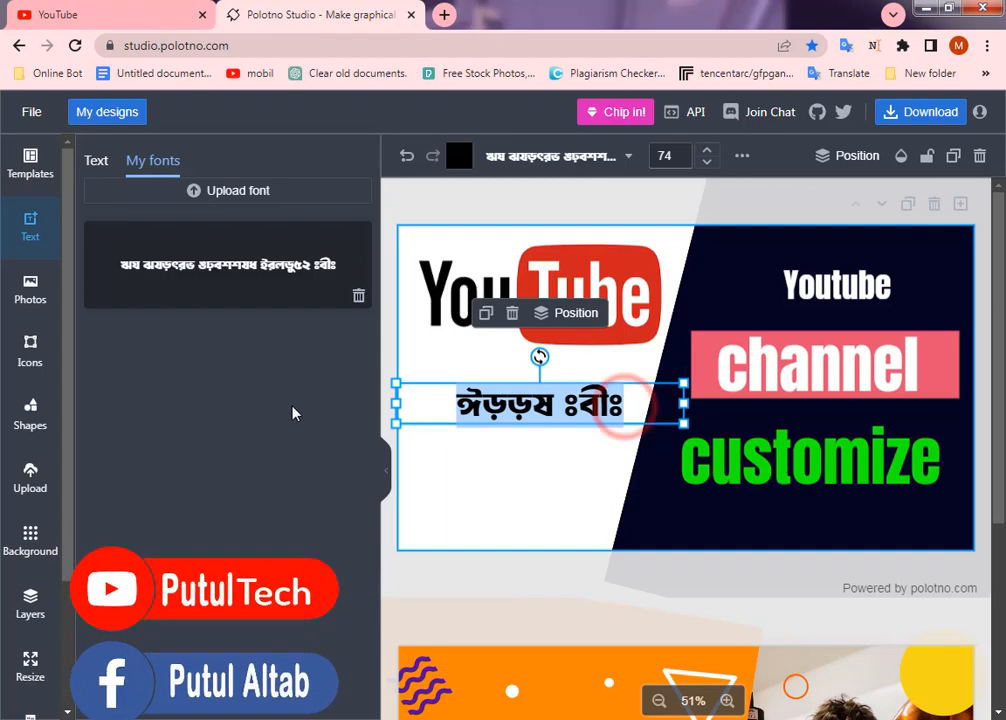
text(কিভাবে)
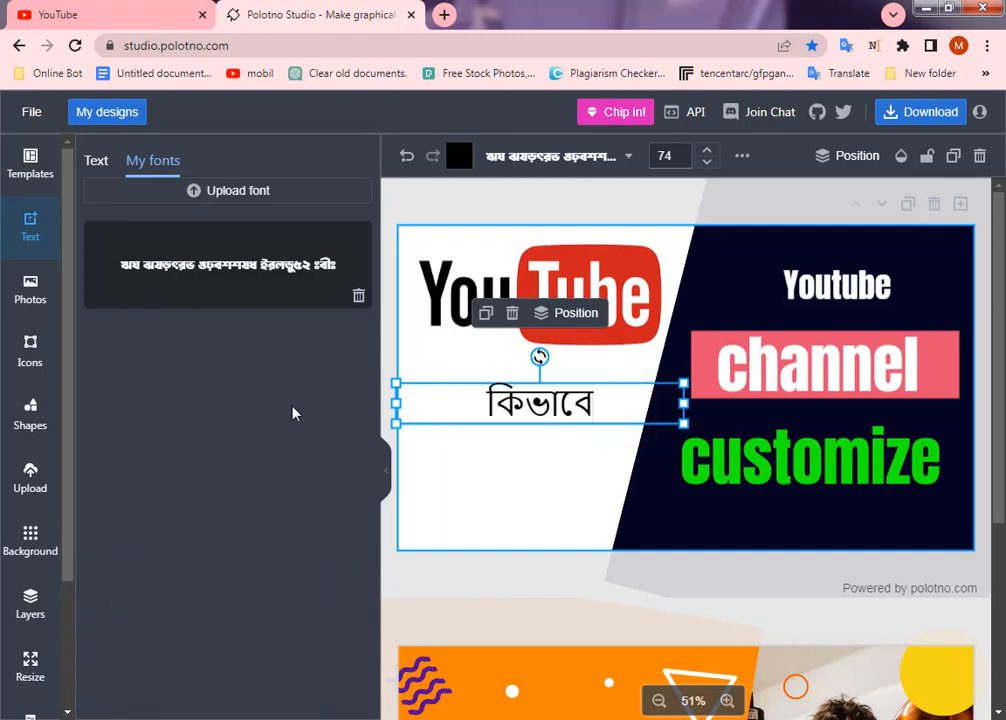
click(503, 499)
drag(557, 411, 563, 390)
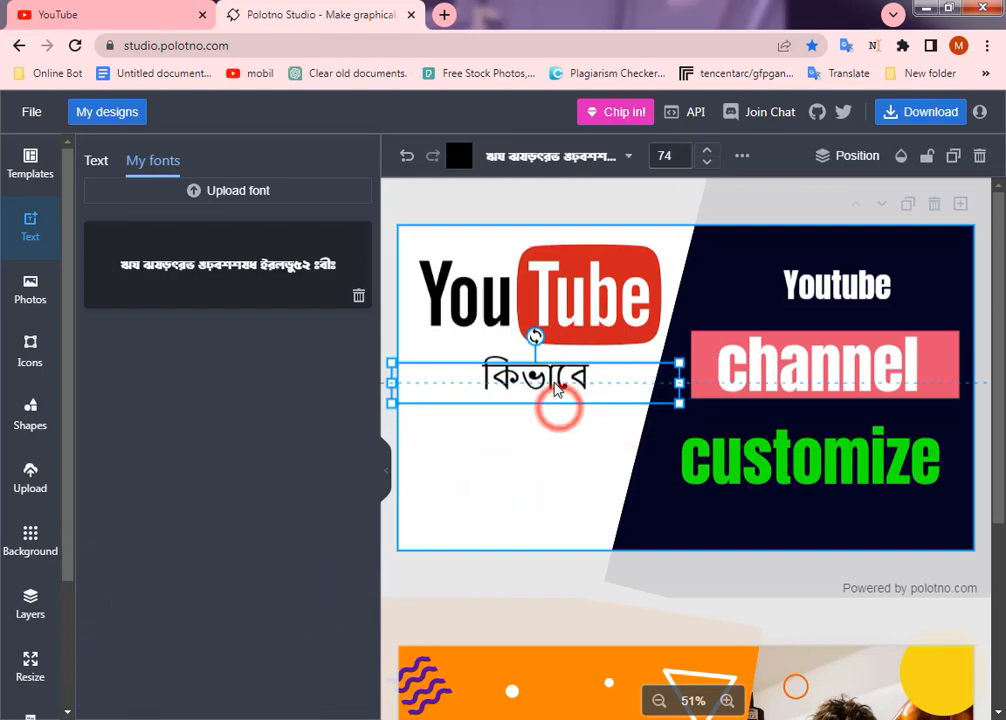
Set the font size of the কিভাবে text to 78.
double_click(577, 382)
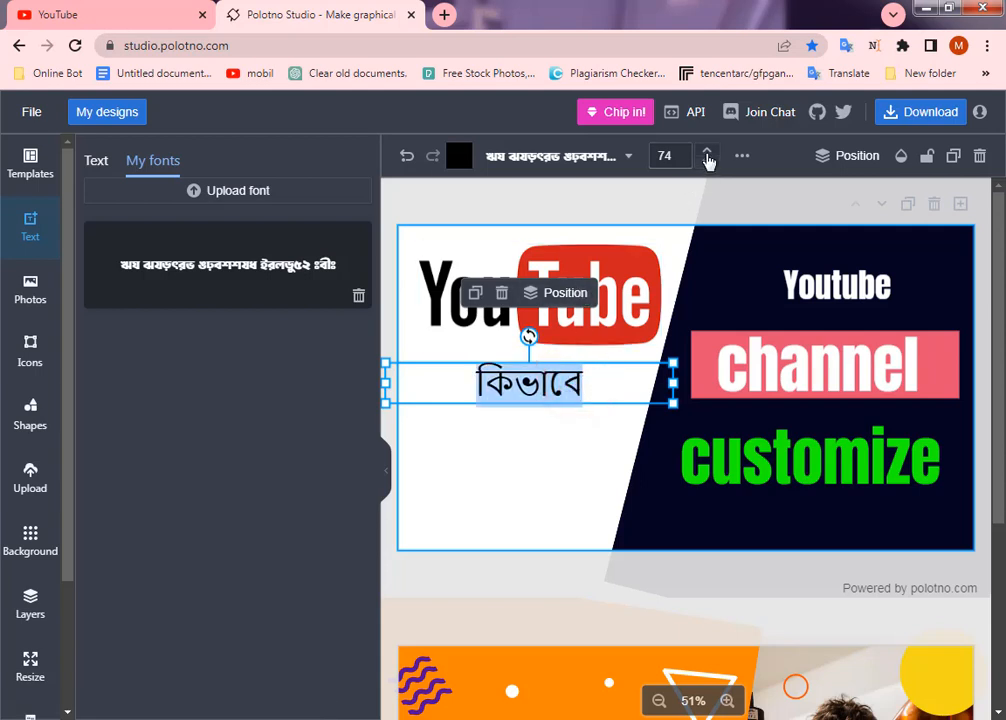
click(707, 157)
click(707, 157)
click(707, 157)
click(707, 157)
click(707, 157)
click(707, 157)
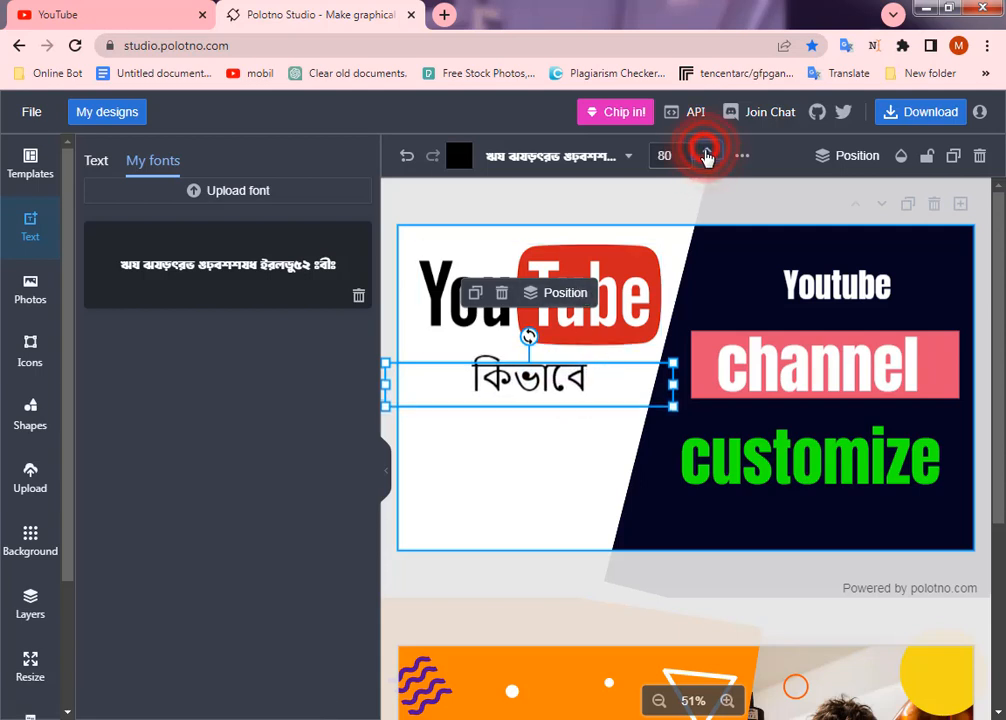
click(706, 166)
click(706, 166)
click(711, 146)
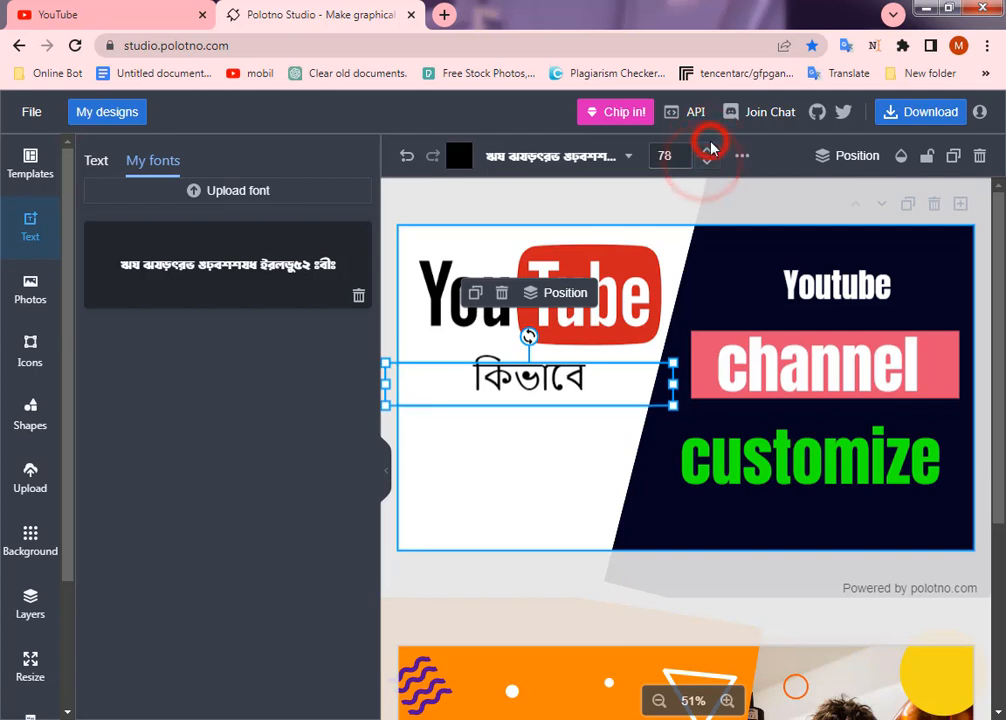
click(570, 472)
Duplicate the কিভাবে text, place the copy just below it and replace its wording with "চ্যানেল".
click(530, 381)
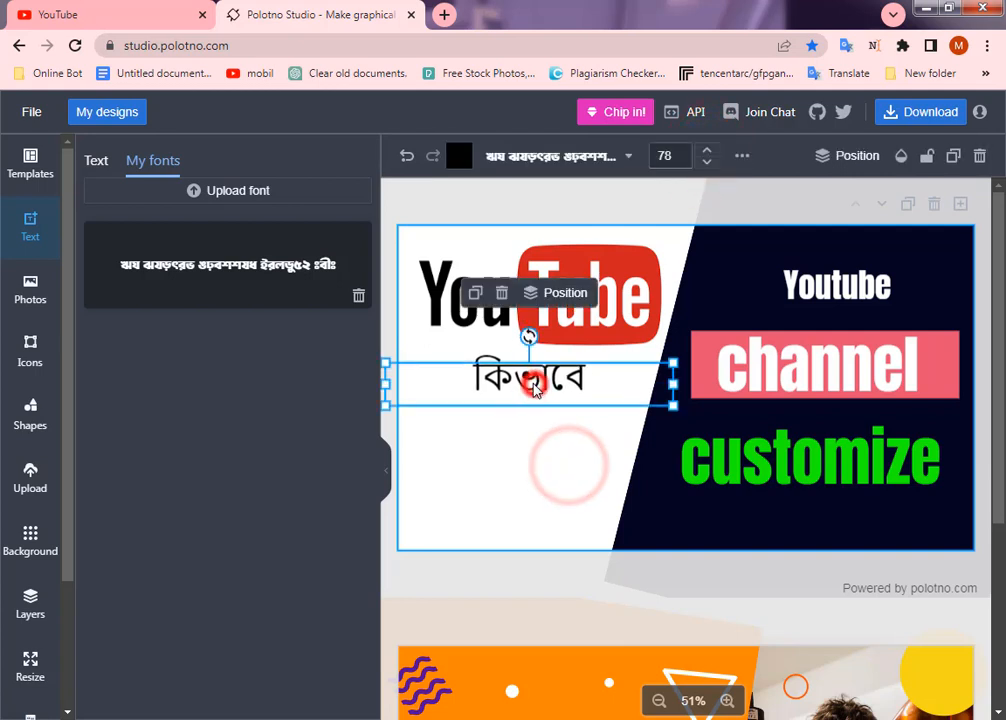
click(476, 296)
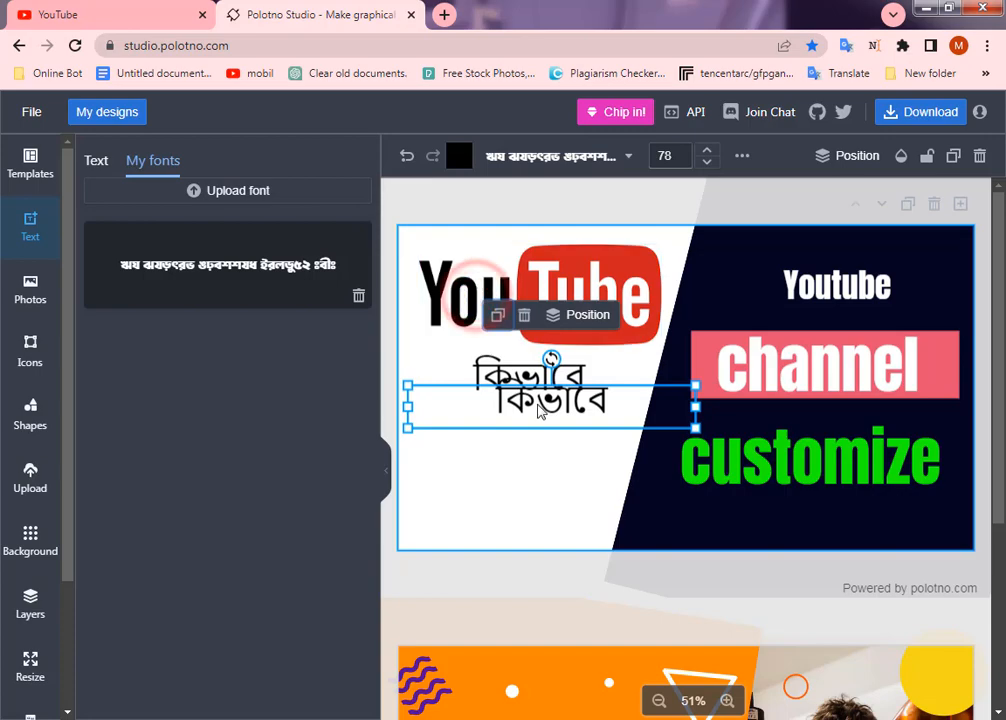
drag(535, 404, 512, 450)
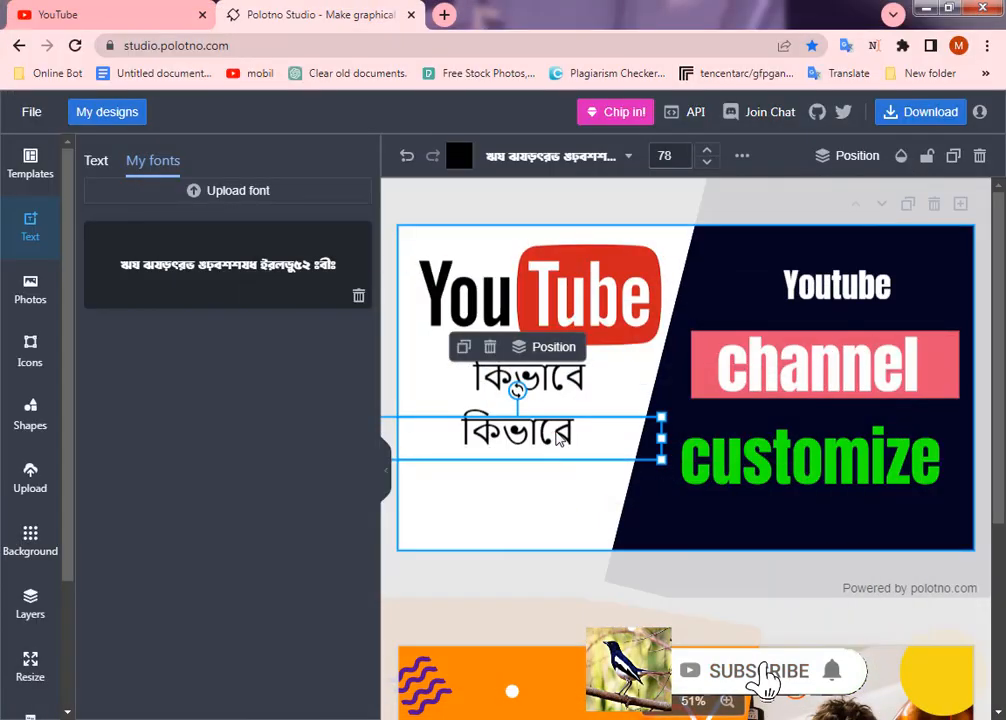
click(556, 433)
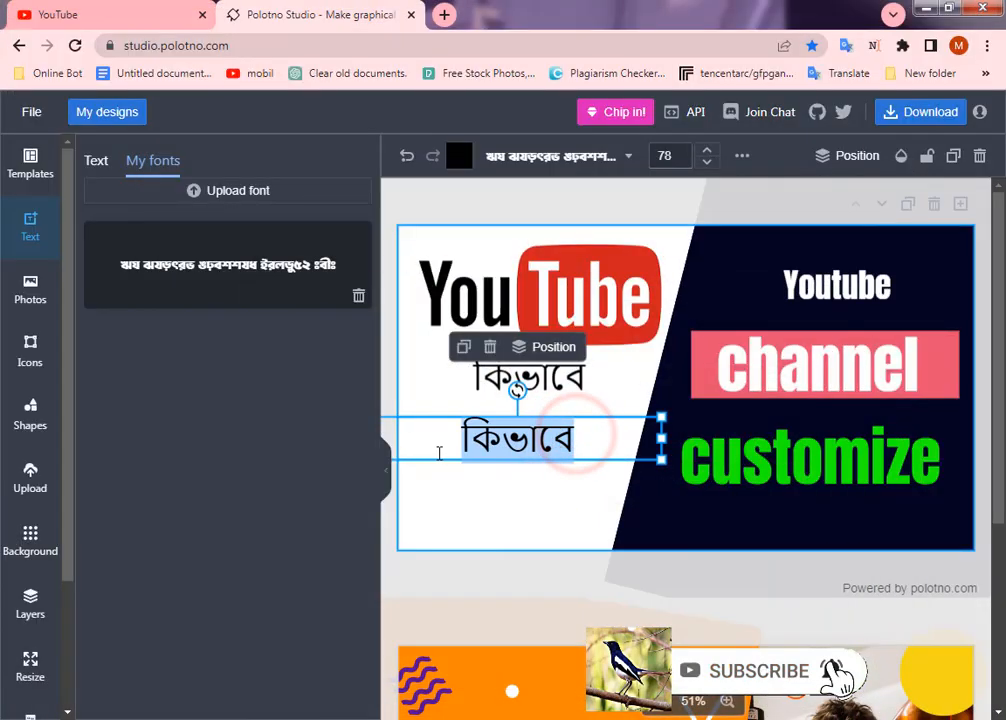
text(চ্যানেল)
key(Escape)
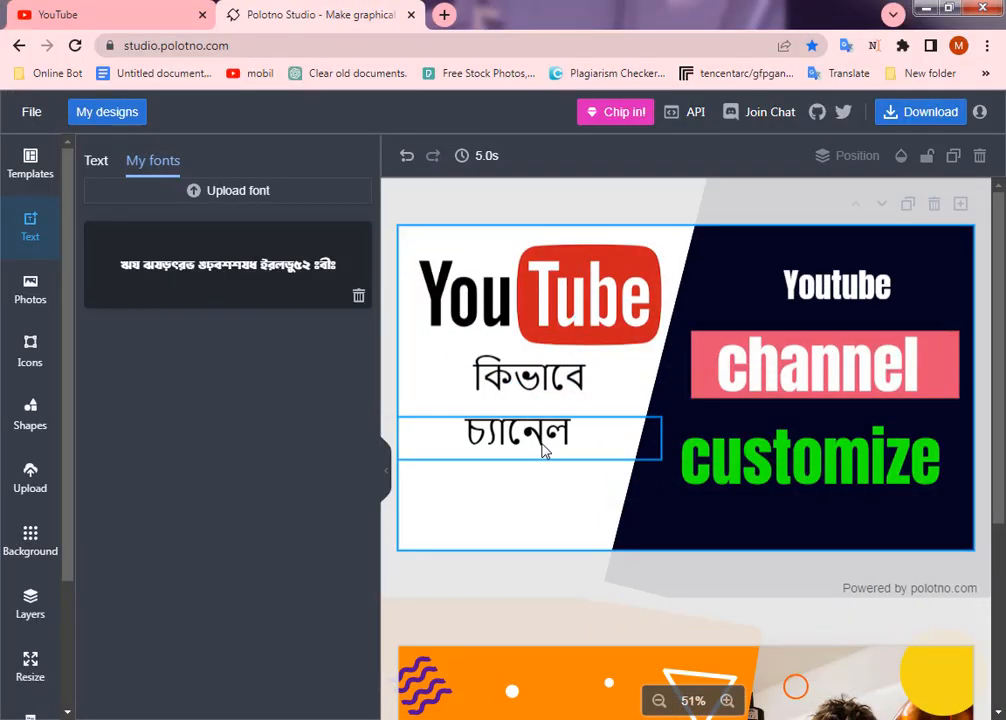
Duplicate the চ্যানেল text, place the copy below it and replace its wording with "সাজানো যায়".
click(543, 447)
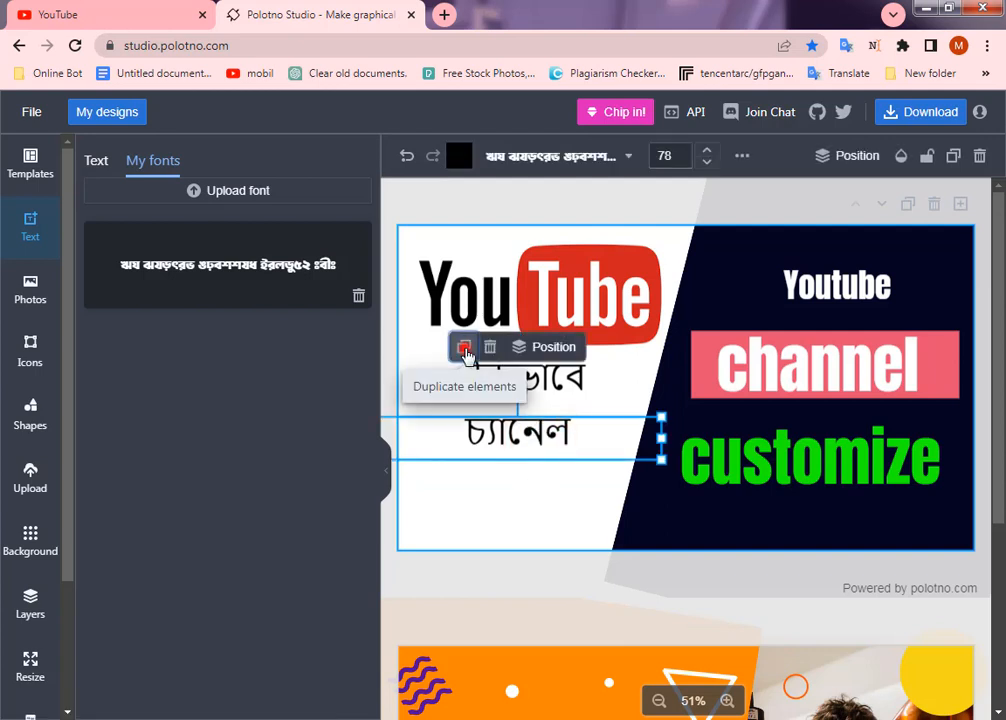
click(461, 348)
drag(546, 457, 512, 498)
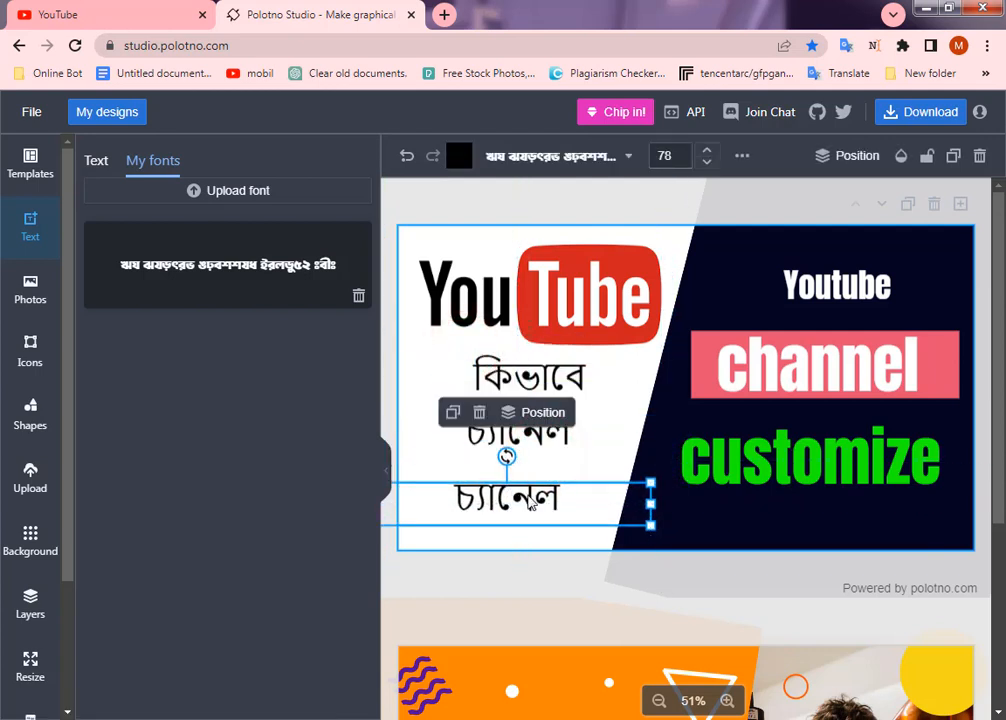
double_click(528, 496)
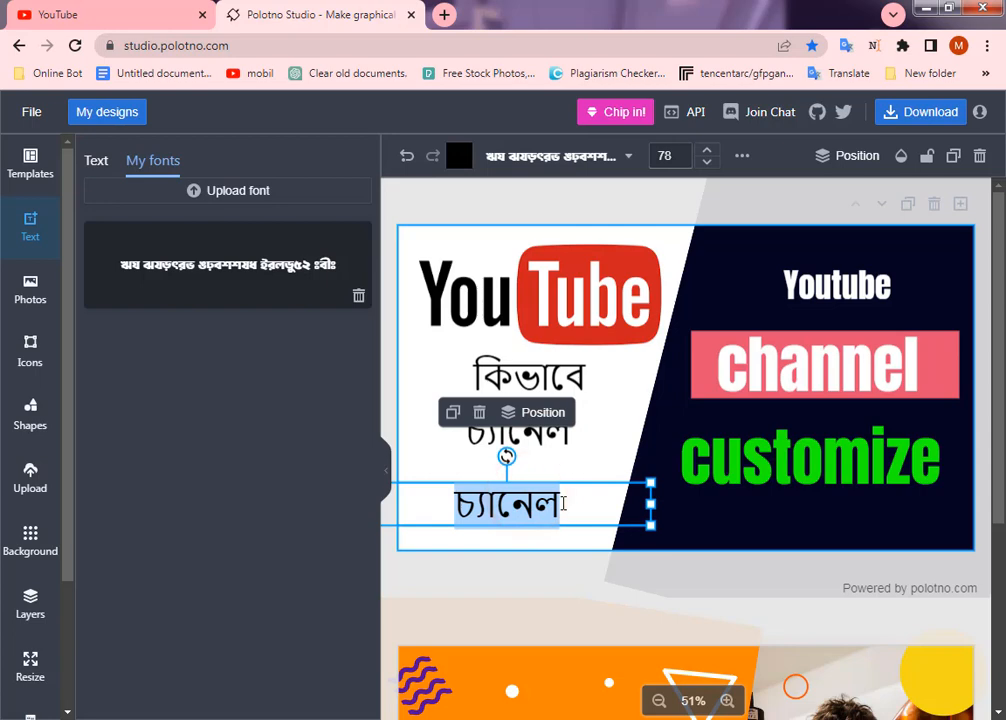
key(BackSpace)
text(সাজানো যায়)
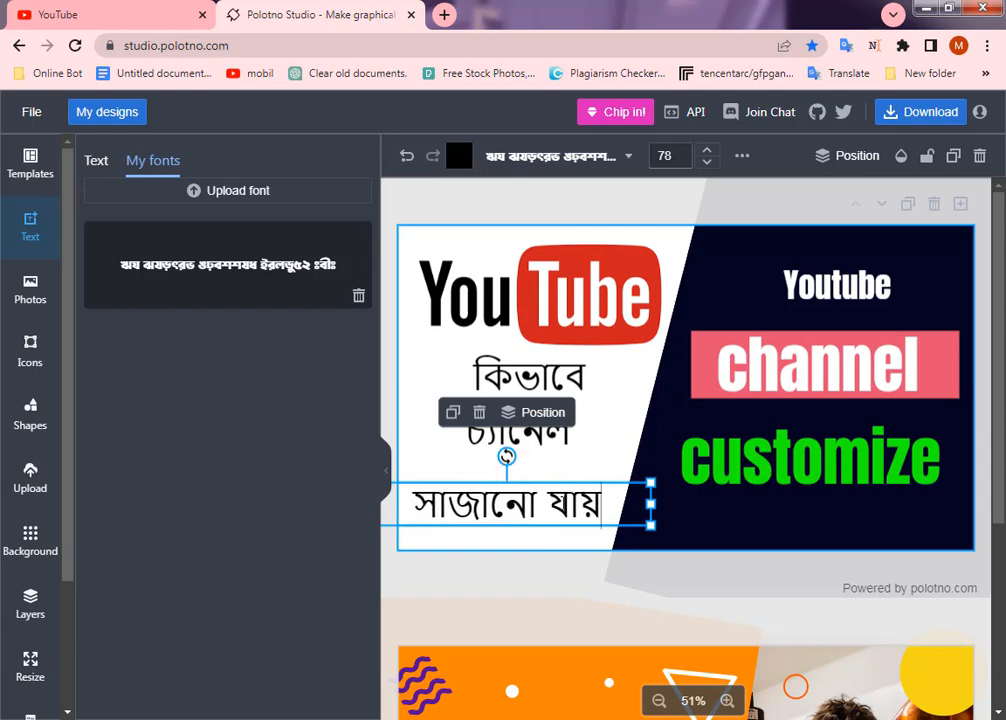
click(617, 436)
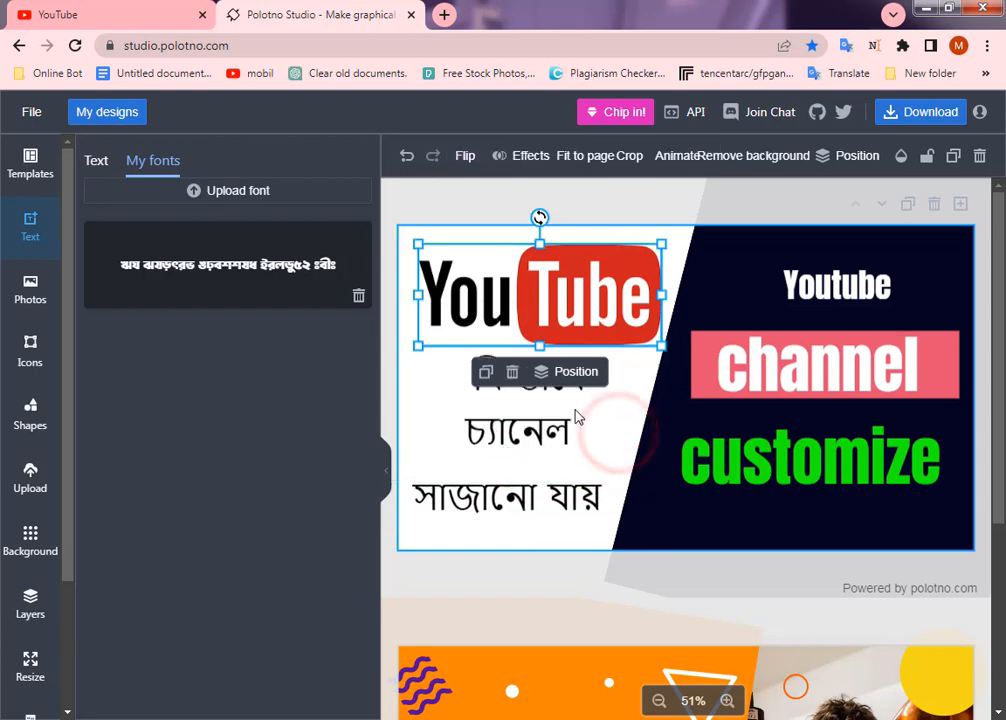
Set the font size of the middle Bengali line, চ্যানেল, to 108.
click(536, 427)
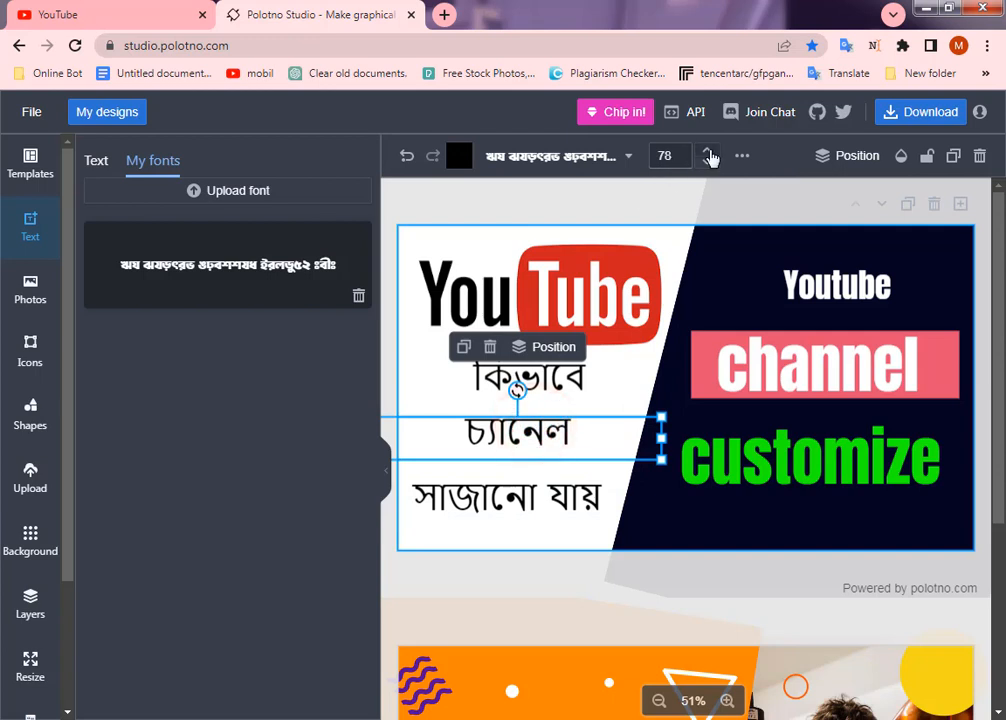
drag(707, 149, 708, 150)
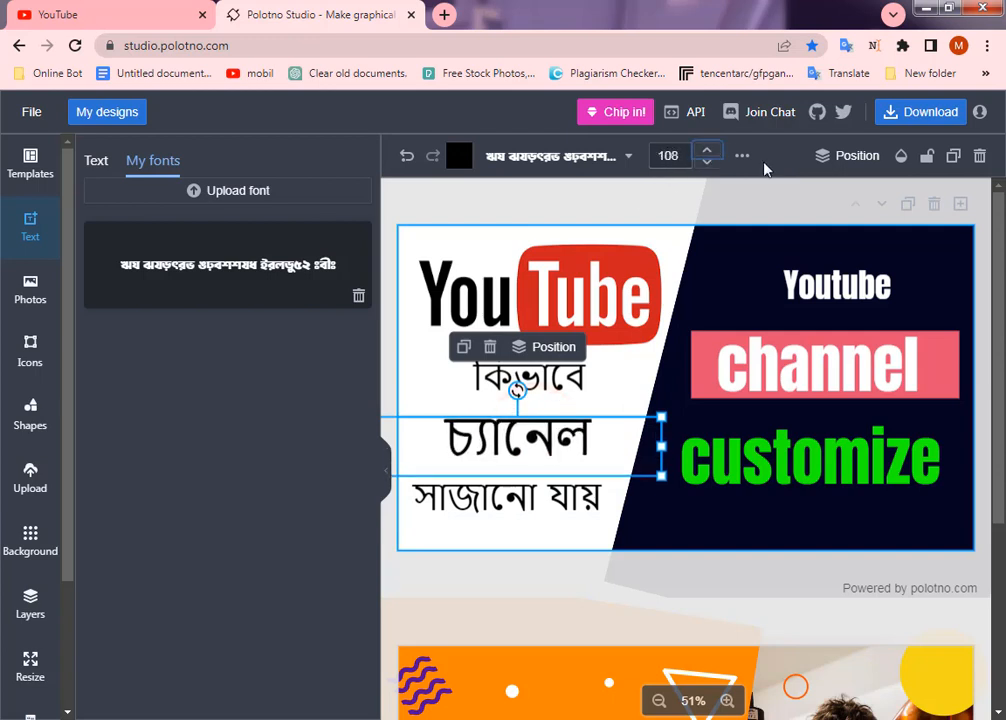
click(782, 212)
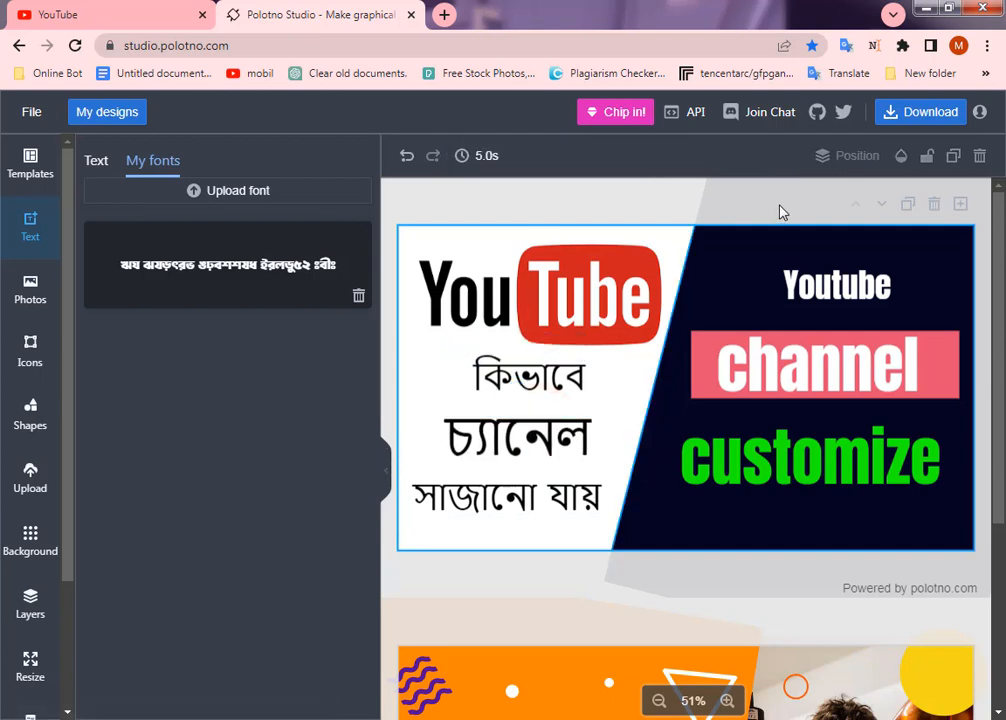
Try other colours for the bar behind the word "channel" and settle on turquoise 50E3C2.
click(956, 338)
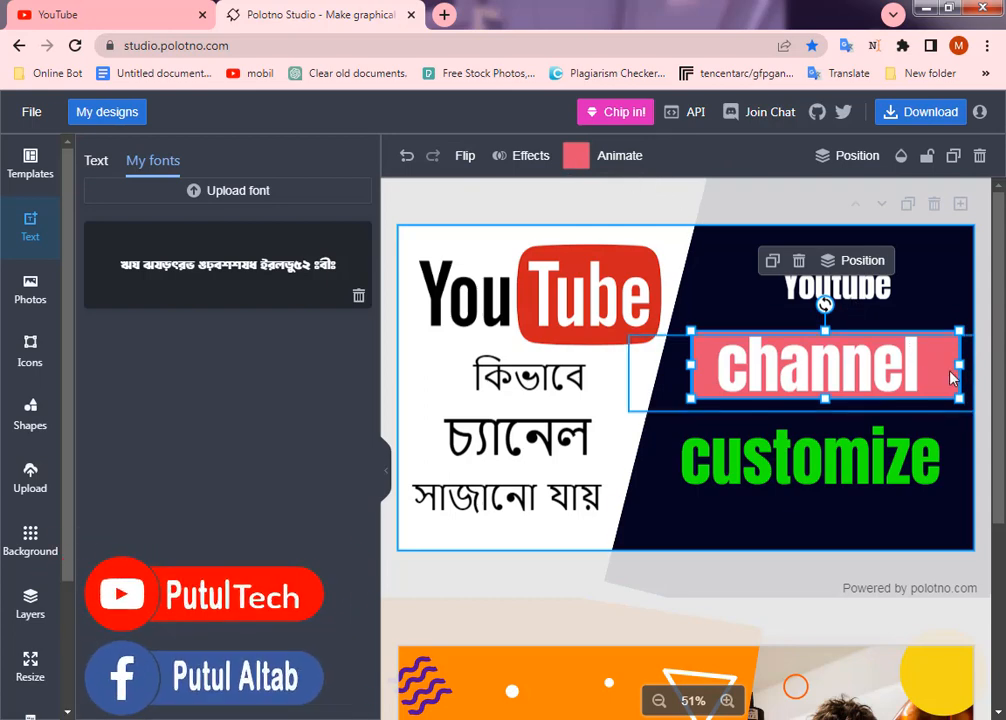
click(578, 160)
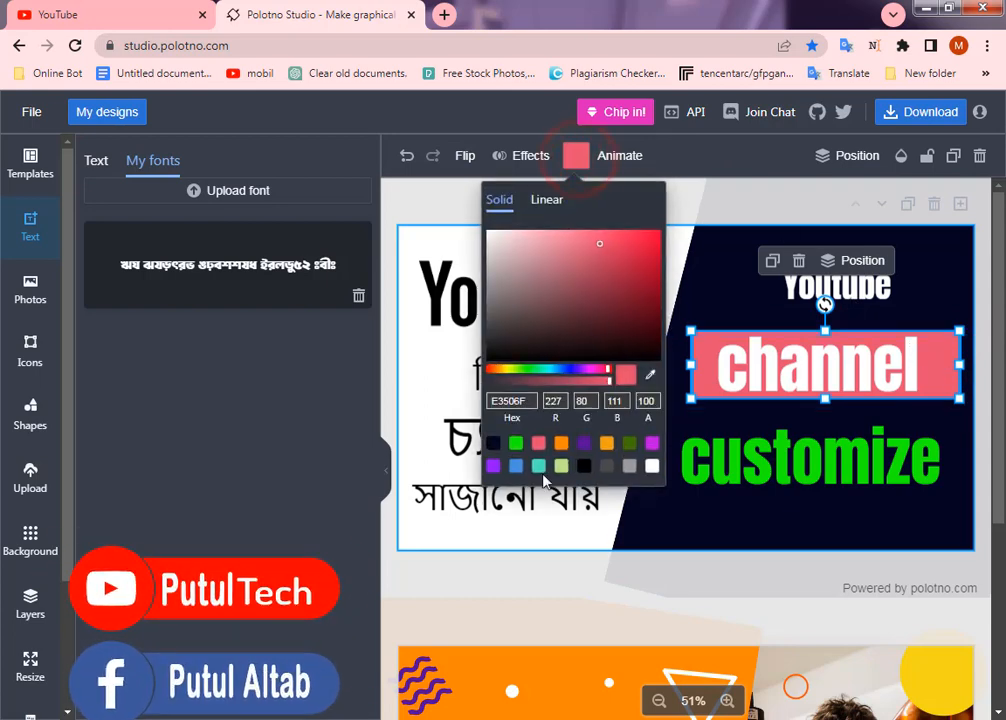
click(517, 445)
click(572, 467)
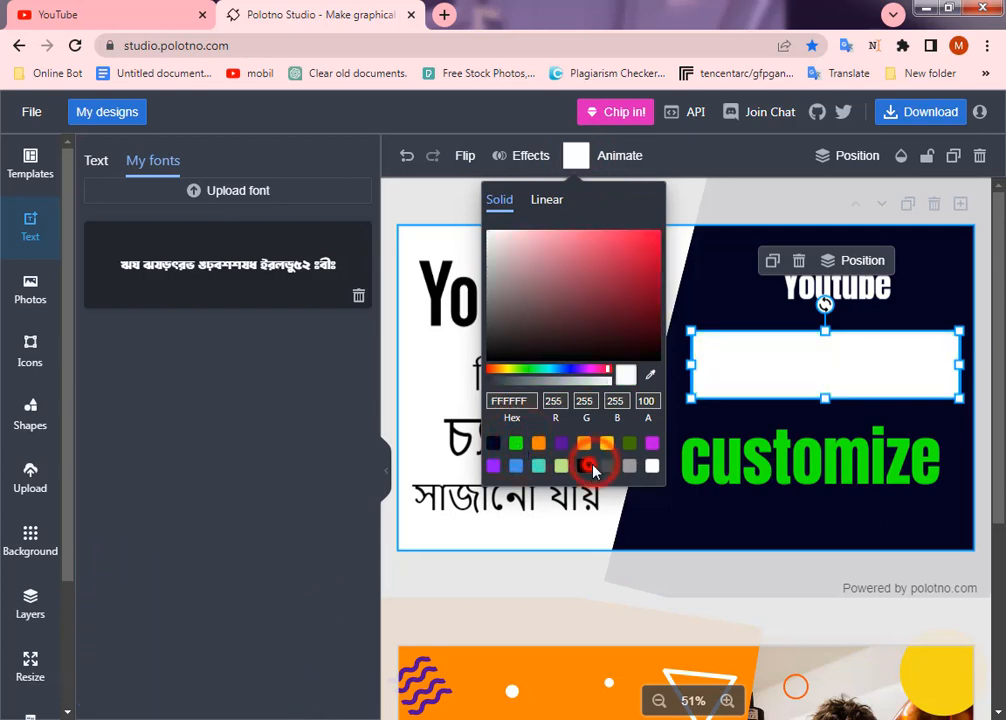
click(539, 445)
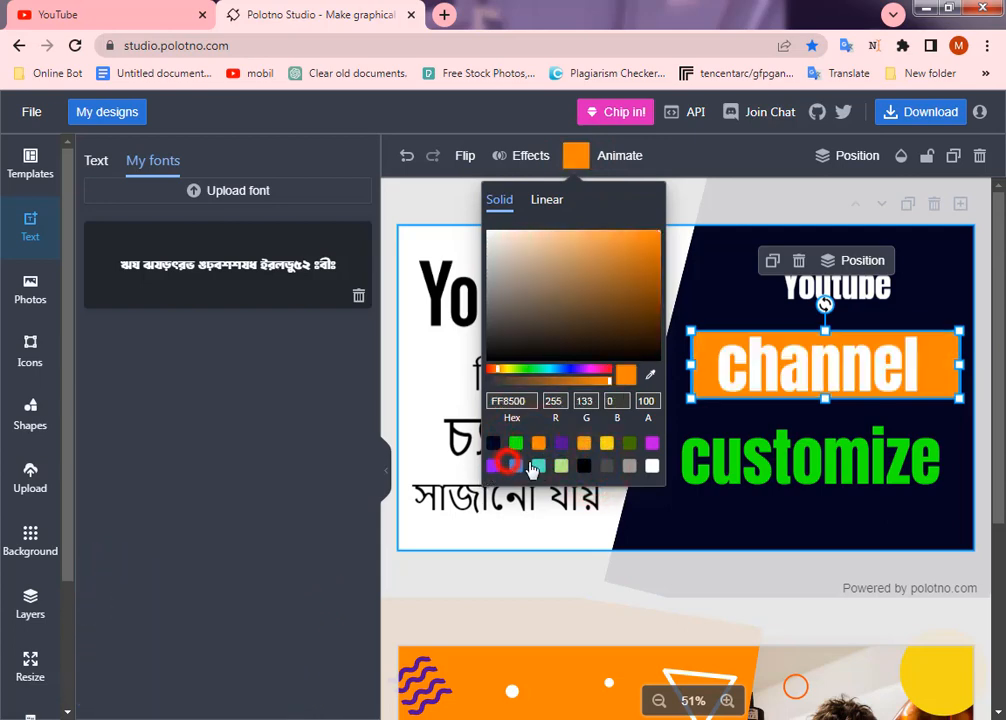
click(538, 467)
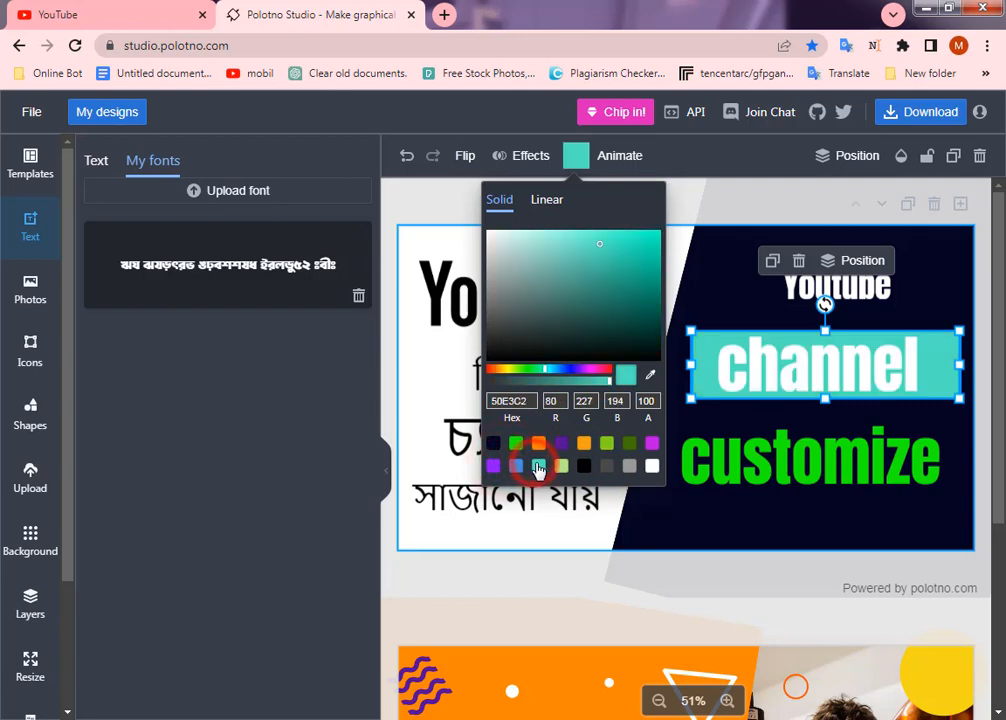
click(722, 531)
click(745, 254)
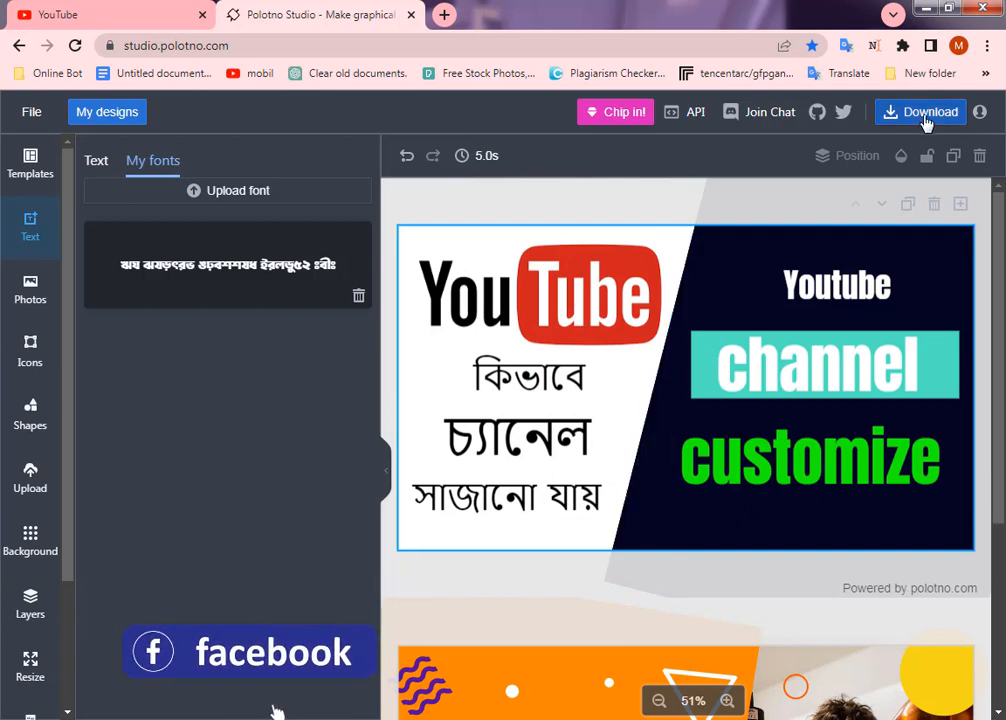
Download the finished thumbnail as a JPEG file.
click(927, 116)
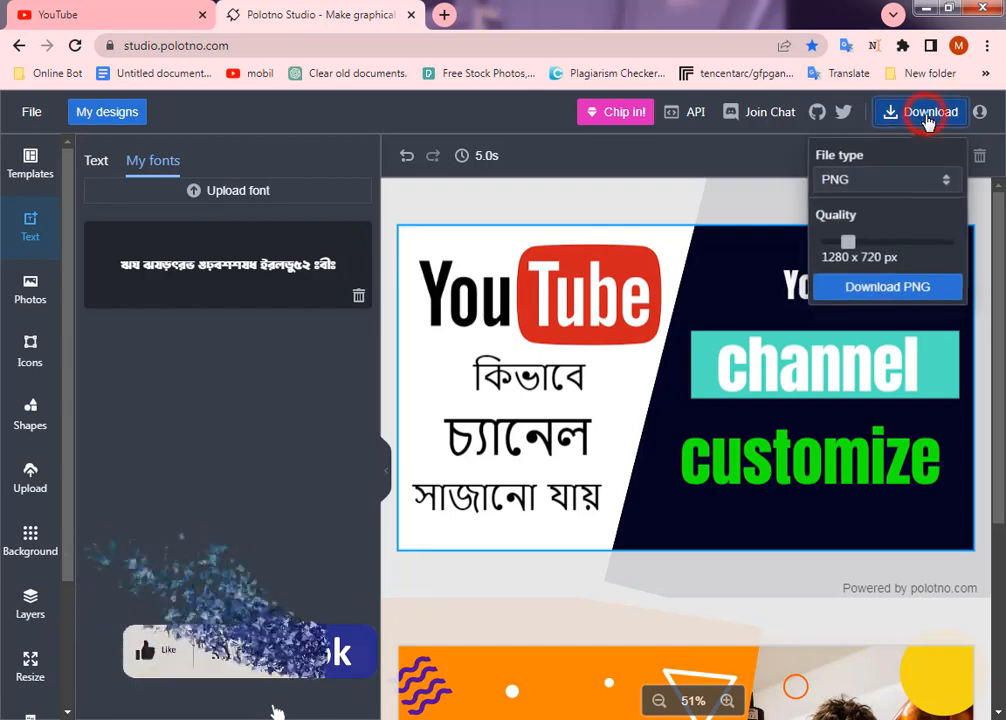
click(919, 183)
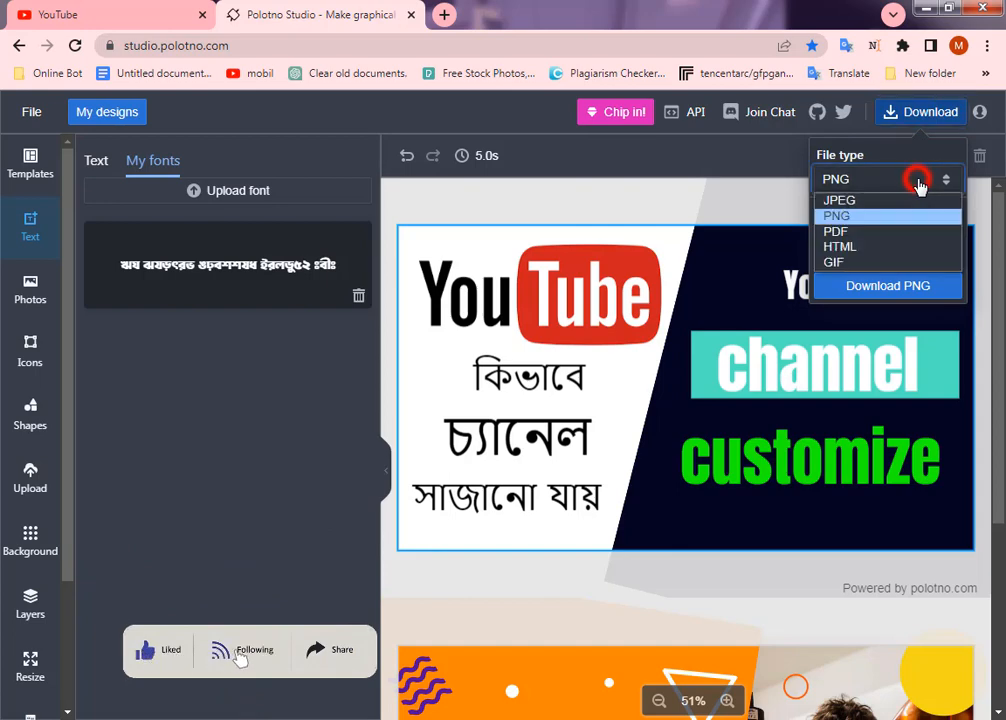
click(851, 200)
click(914, 289)
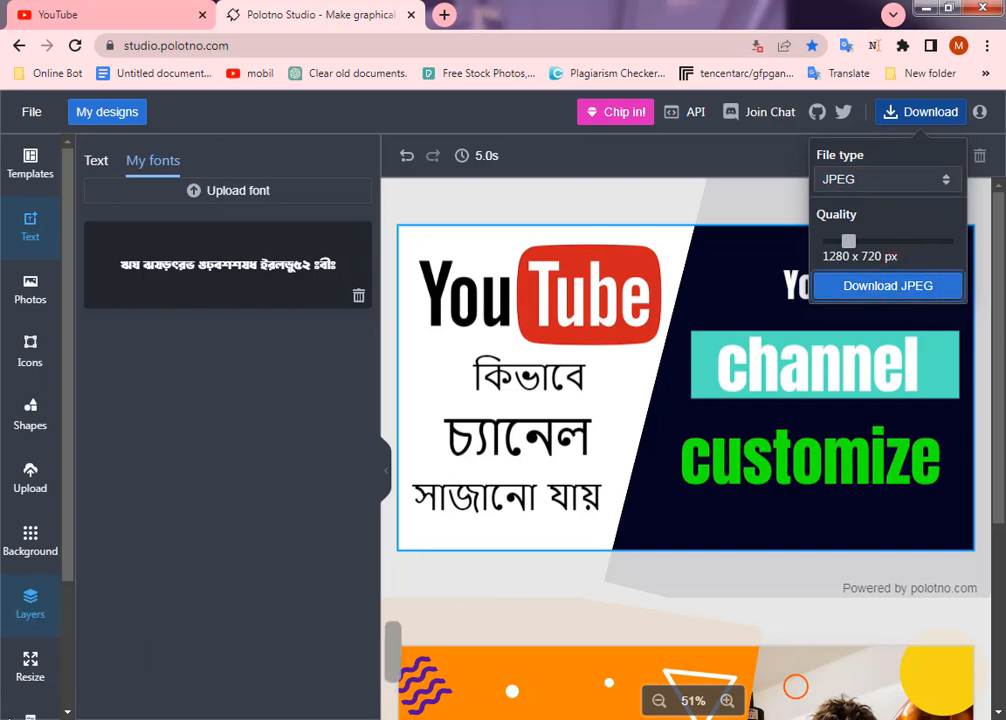
click(886, 292)
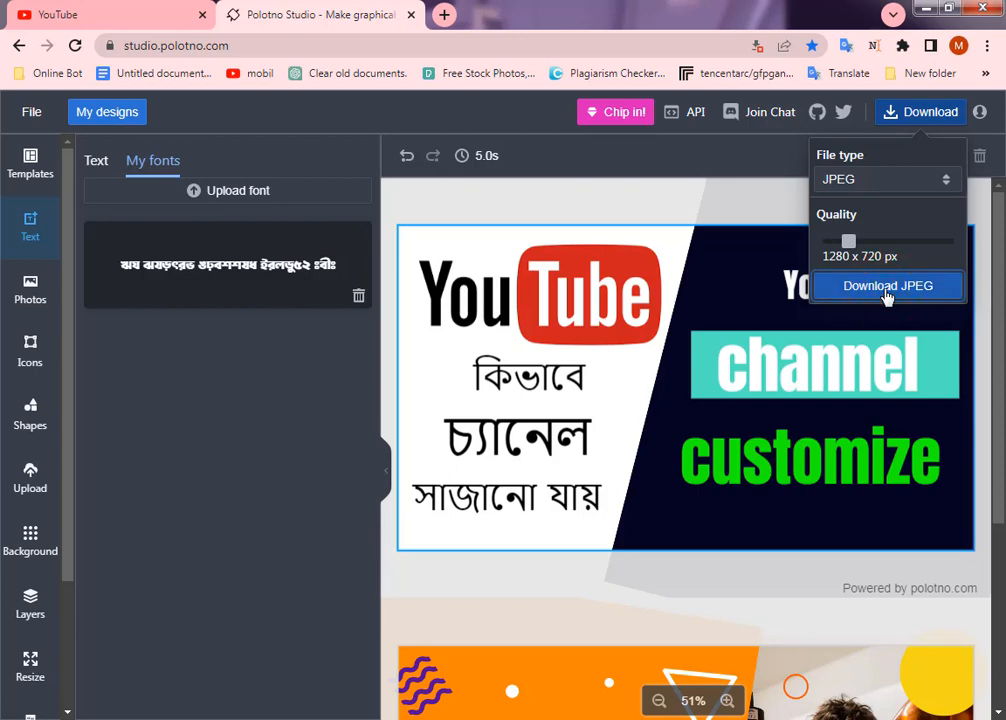